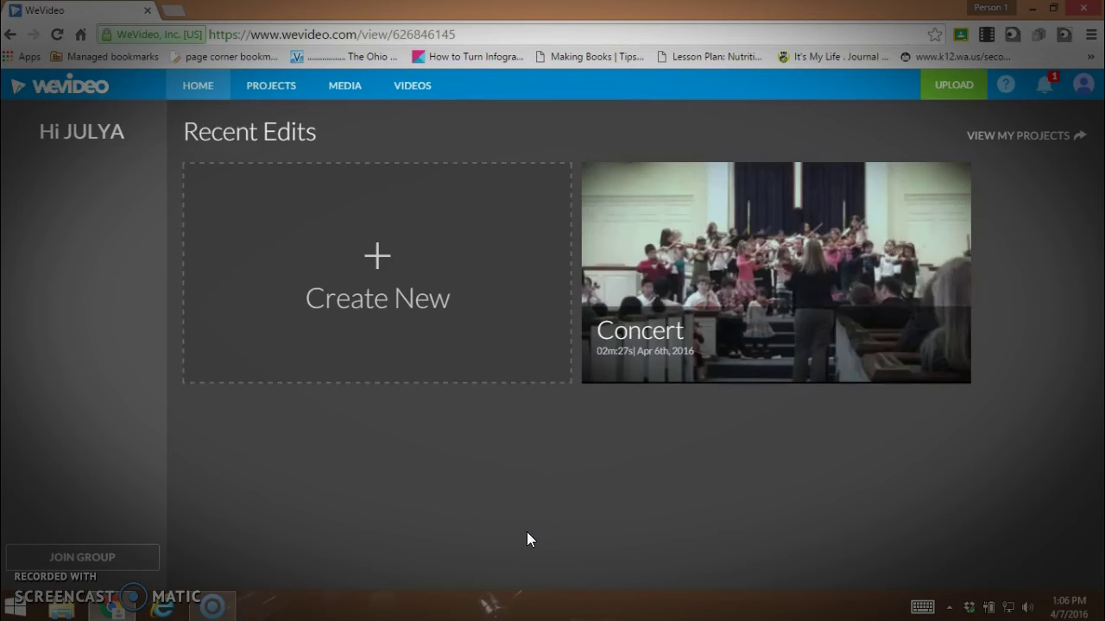
- Open the Concert video's page from WeVideo's finished videos and start sharing it to Google Classroom
{"action": "left_click", "coordinate": [413, 92]}
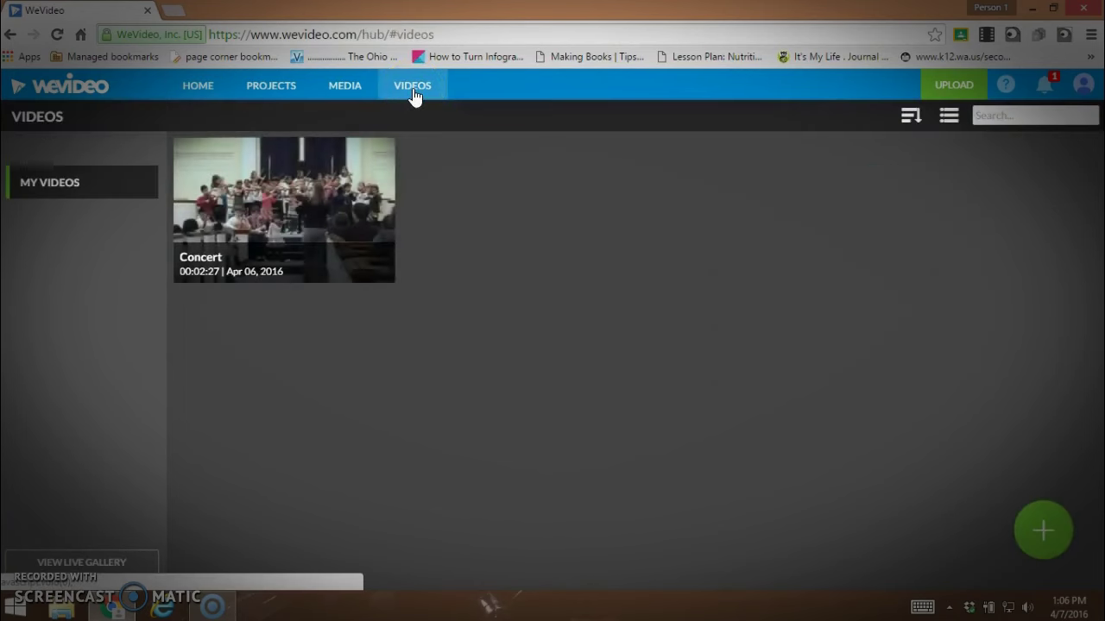
{"action": "left_click", "coordinate": [361, 275]}
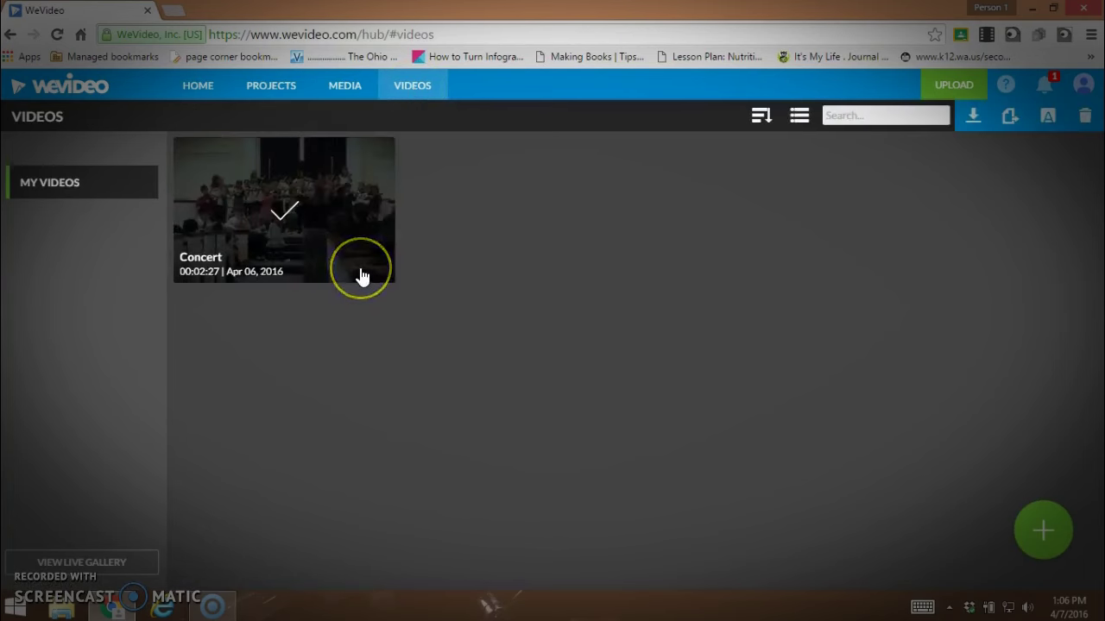
{"action": "left_click", "coordinate": [361, 275]}
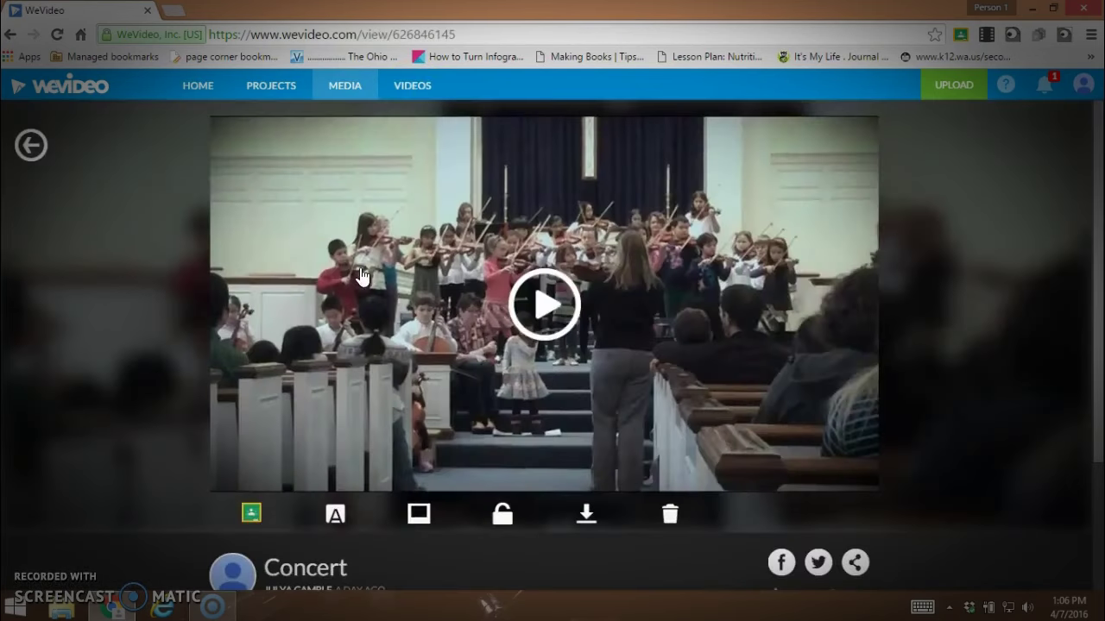
{"action": "left_click", "coordinate": [247, 522]}
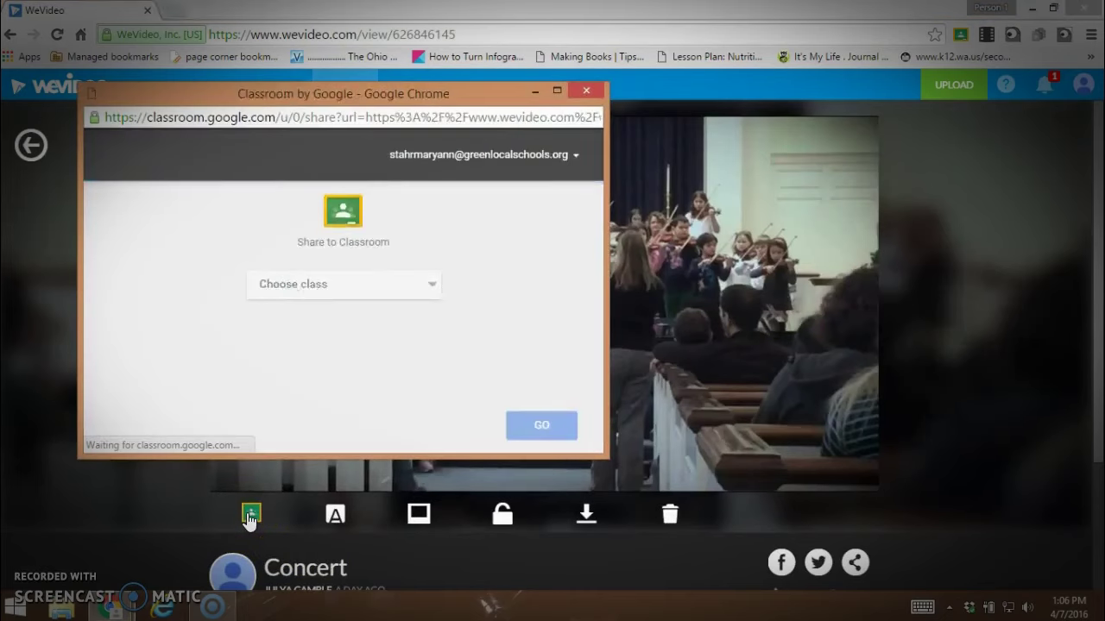
- Switch the Share to Classroom window to the student's account
{"action": "left_click", "coordinate": [569, 157]}
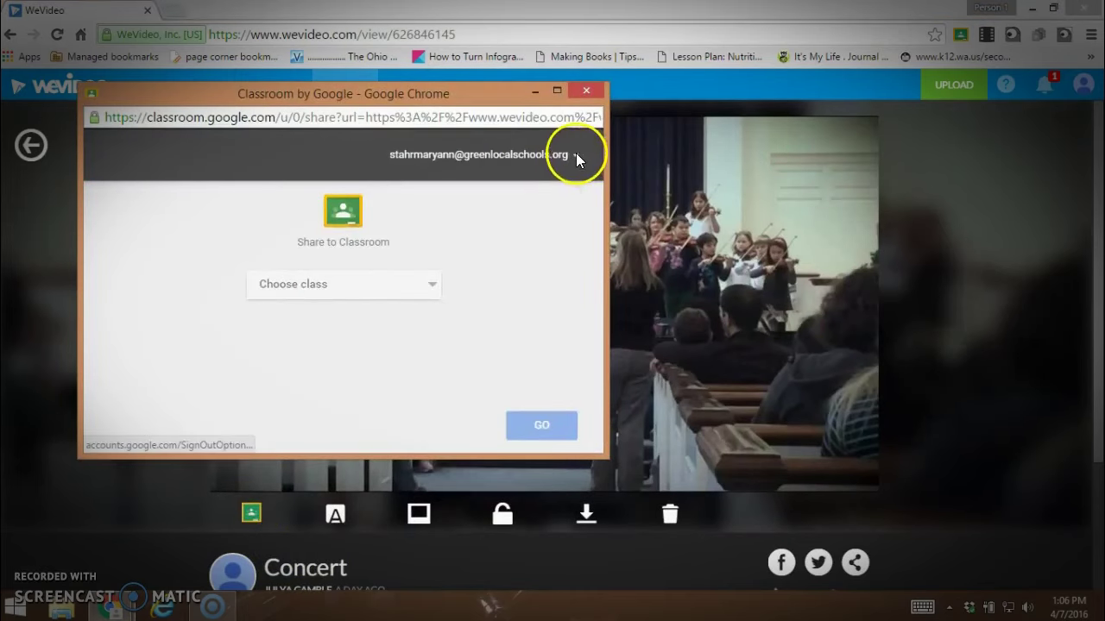
{"action": "left_click", "coordinate": [576, 154]}
{"action": "scroll", "coordinate": [571, 349], "scroll_direction": "down", "scroll_amount": 3}
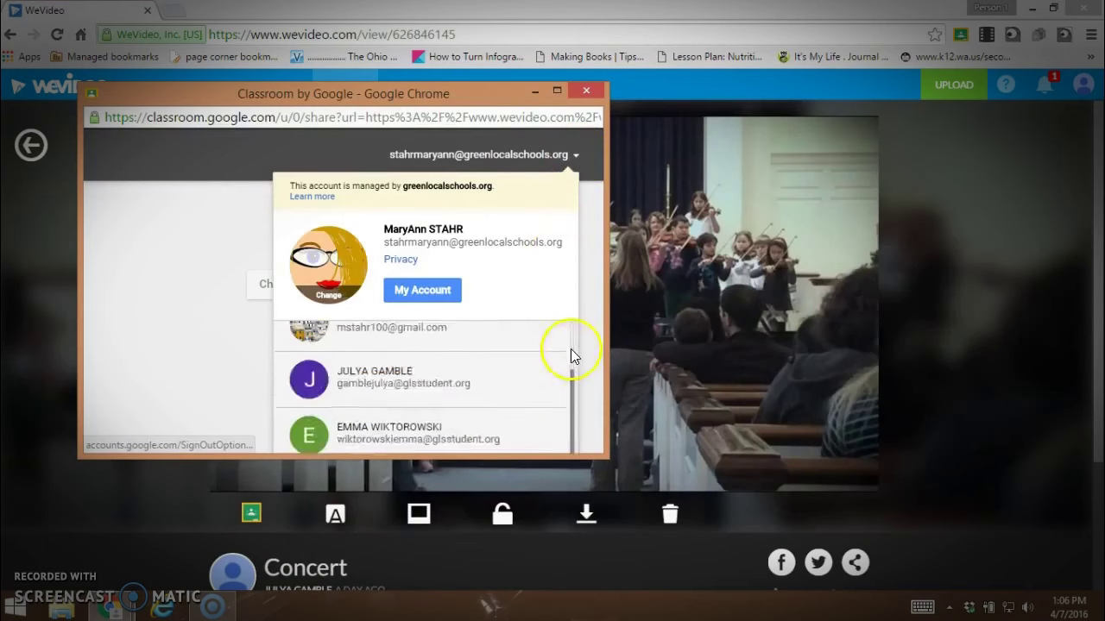
{"action": "scroll", "coordinate": [484, 362], "scroll_direction": "up", "scroll_amount": 2}
{"action": "left_click", "coordinate": [425, 390]}
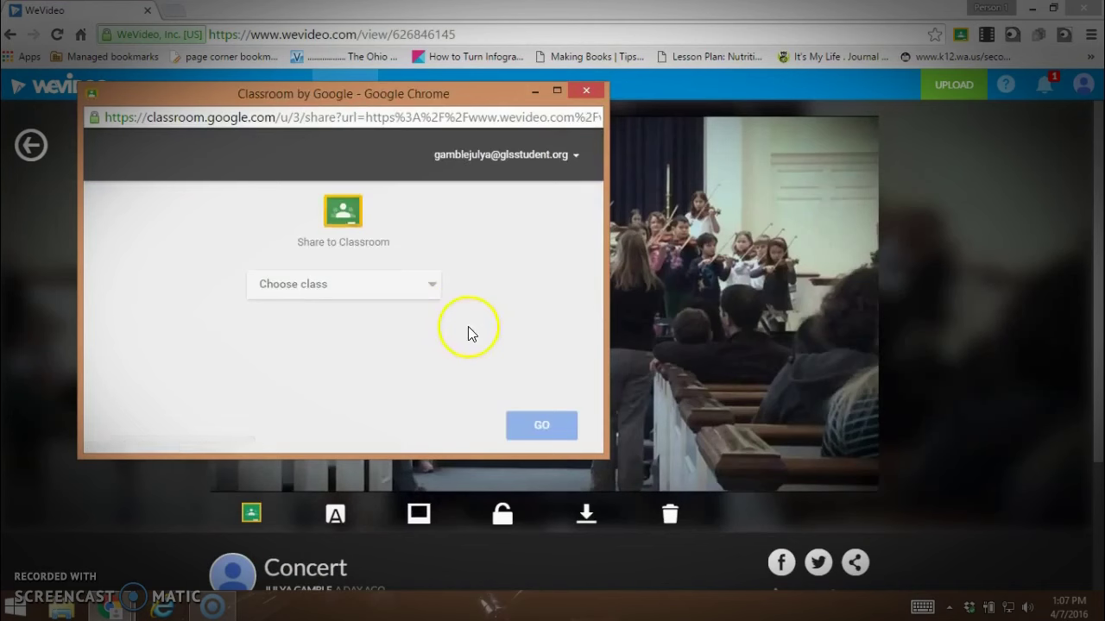
- Attach the Concert video link to Physical Education Block A's Your Finished Video assignment
{"action": "left_click", "coordinate": [414, 286]}
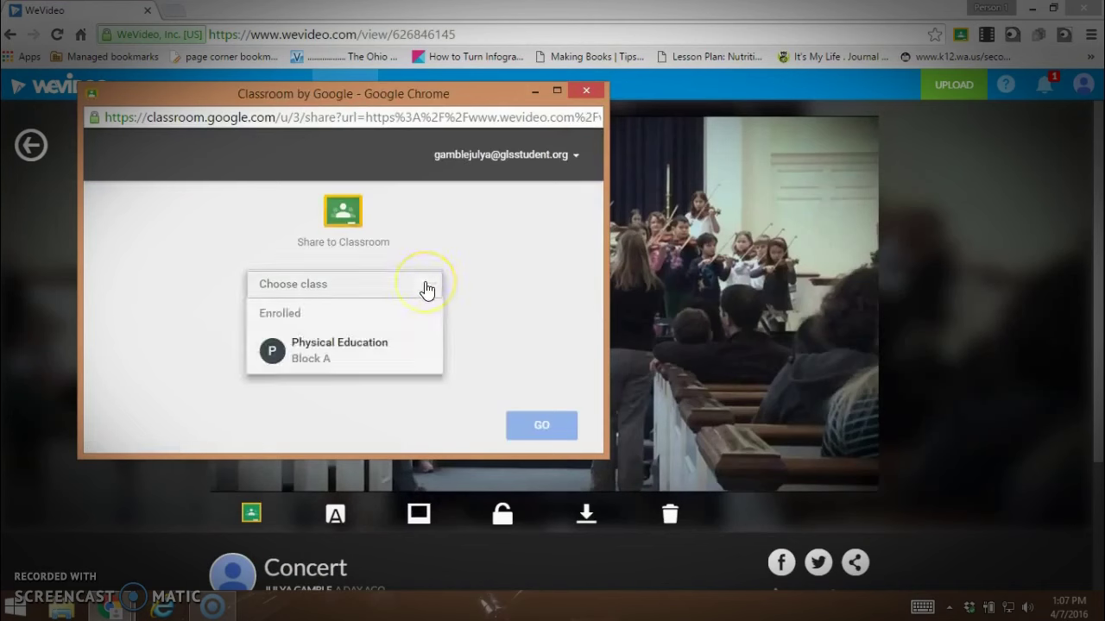
{"action": "left_click", "coordinate": [310, 361]}
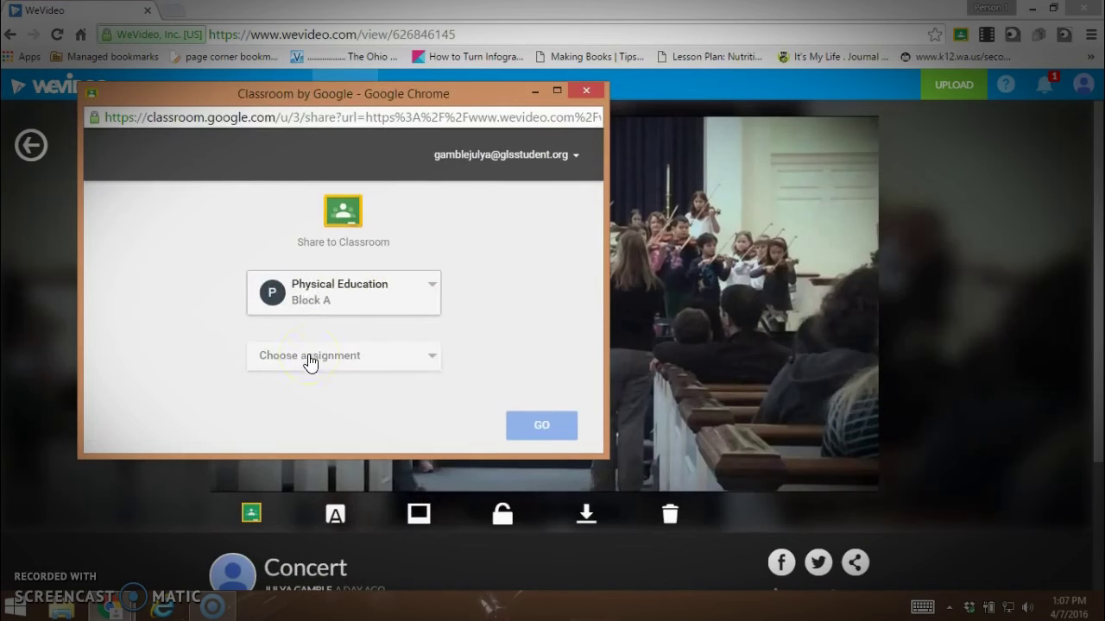
{"action": "left_click", "coordinate": [429, 360]}
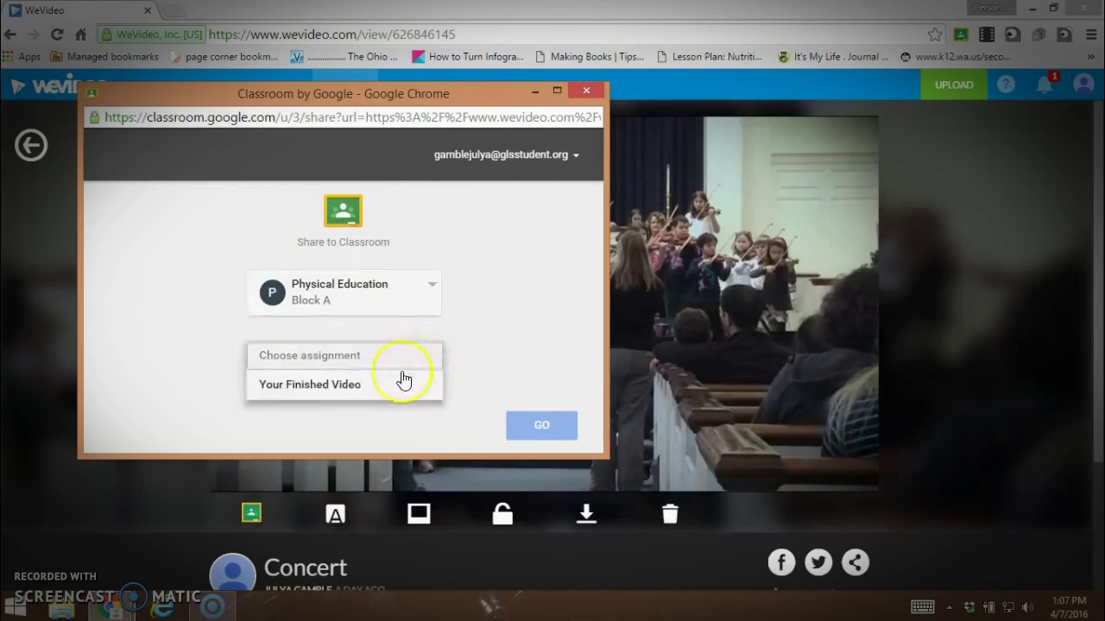
{"action": "left_click", "coordinate": [324, 387]}
{"action": "left_click", "coordinate": [543, 426]}
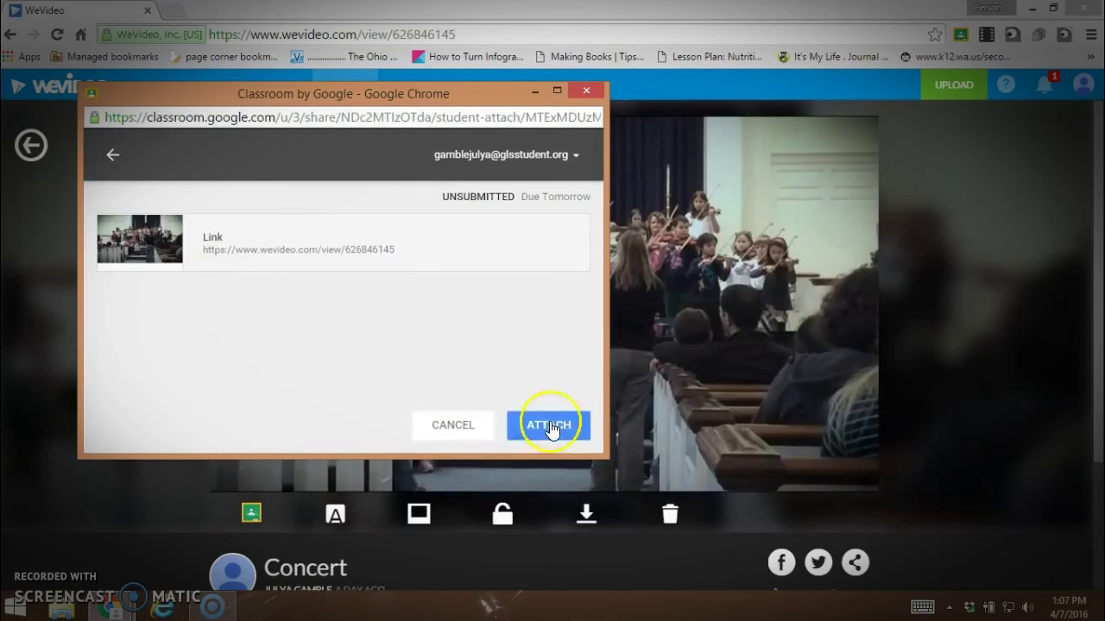
{"action": "left_click", "coordinate": [551, 426]}
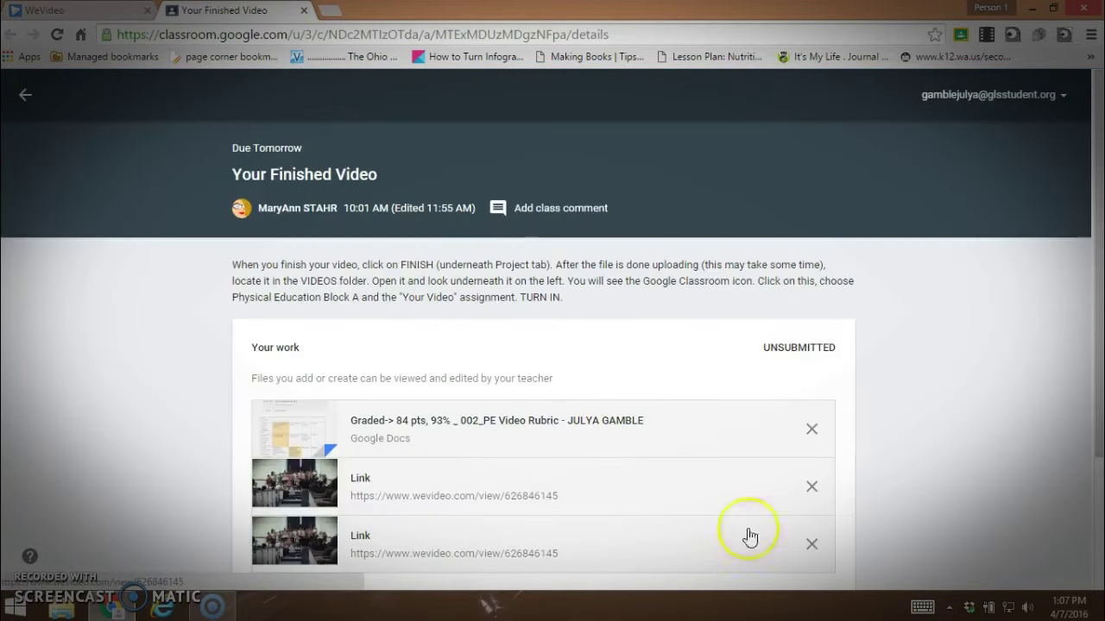
- Delete the duplicate video link and turn in Your Finished Video, confirming the submission
{"action": "left_click", "coordinate": [811, 553]}
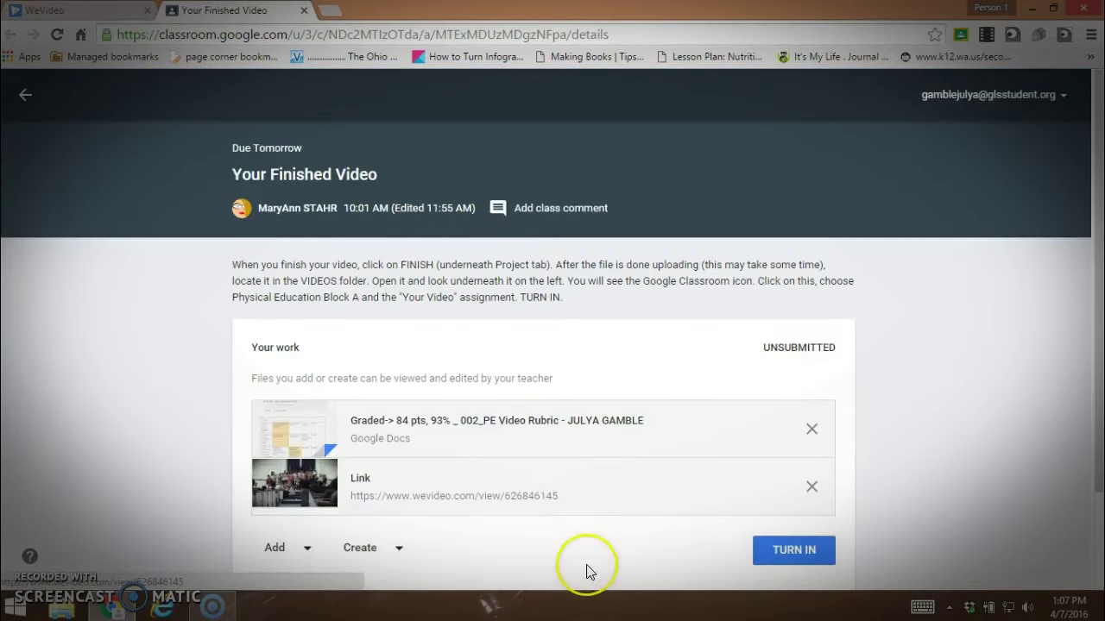
{"action": "left_click", "coordinate": [794, 550]}
{"action": "left_click", "coordinate": [664, 434]}
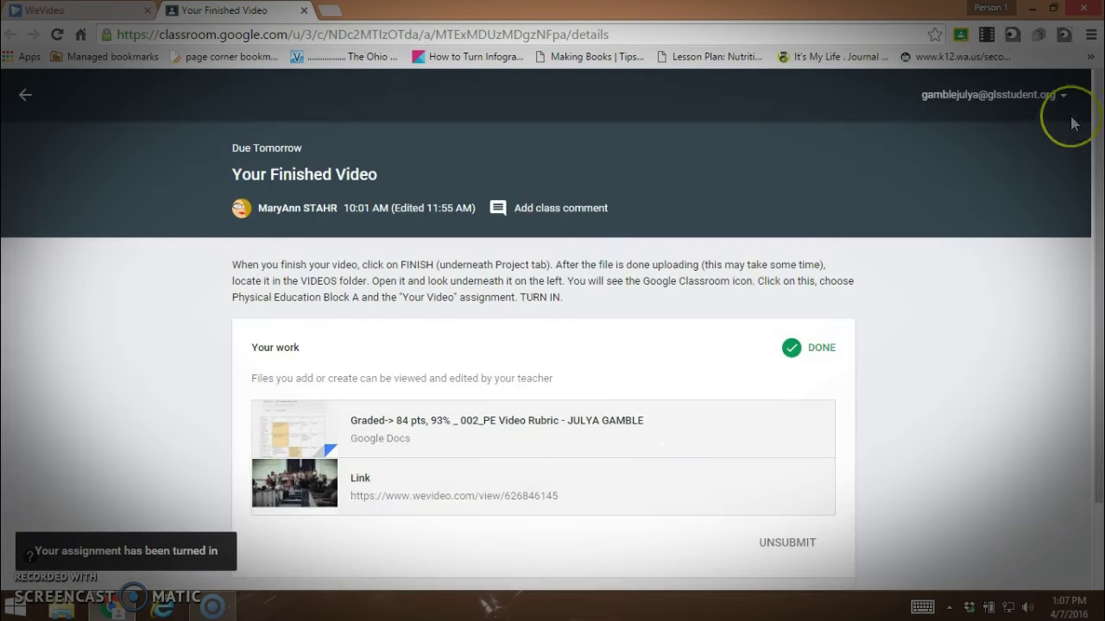
{"action": "left_click", "coordinate": [1063, 96]}
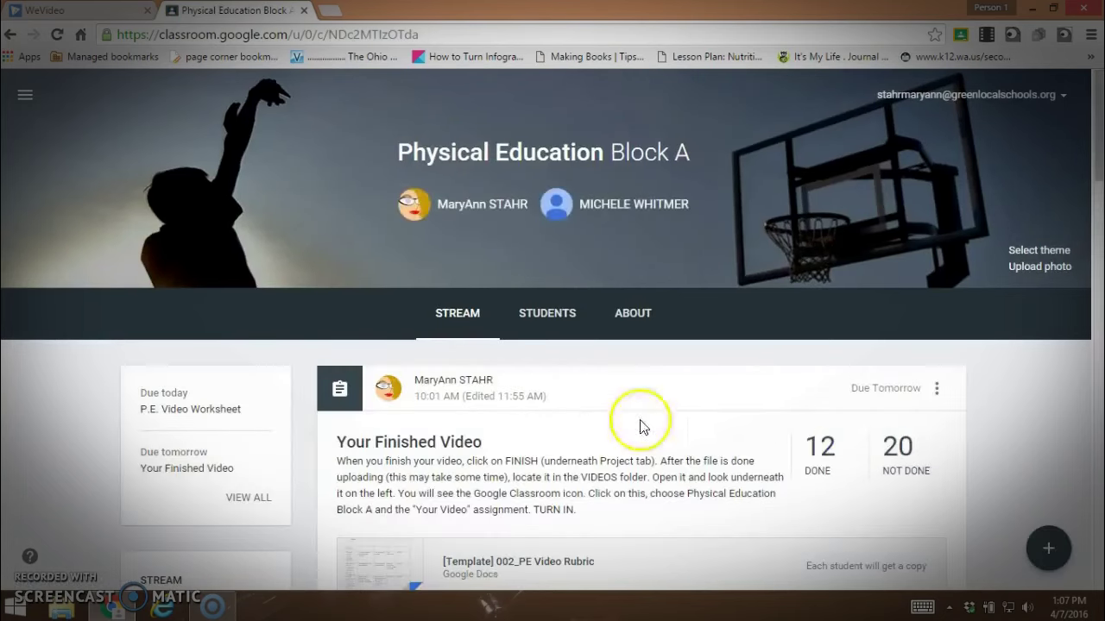
- Open the first student's Your Finished Video submission and its 002_PE Video Rubric attachment
{"action": "scroll", "coordinate": [1026, 406], "scroll_direction": "down", "scroll_amount": 1}
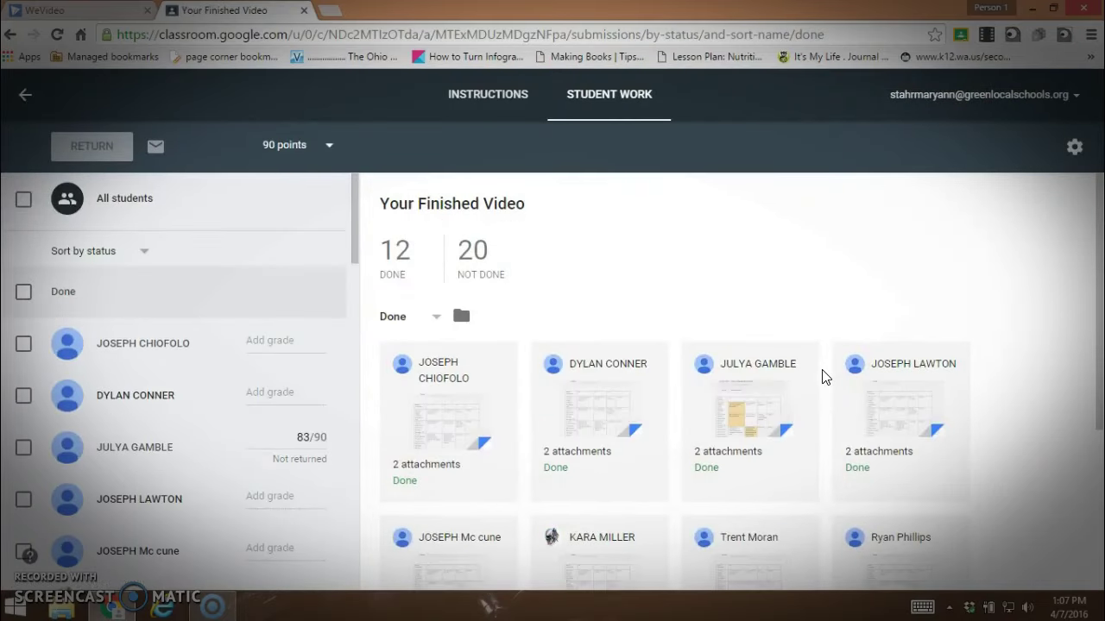
{"action": "left_click", "coordinate": [457, 427]}
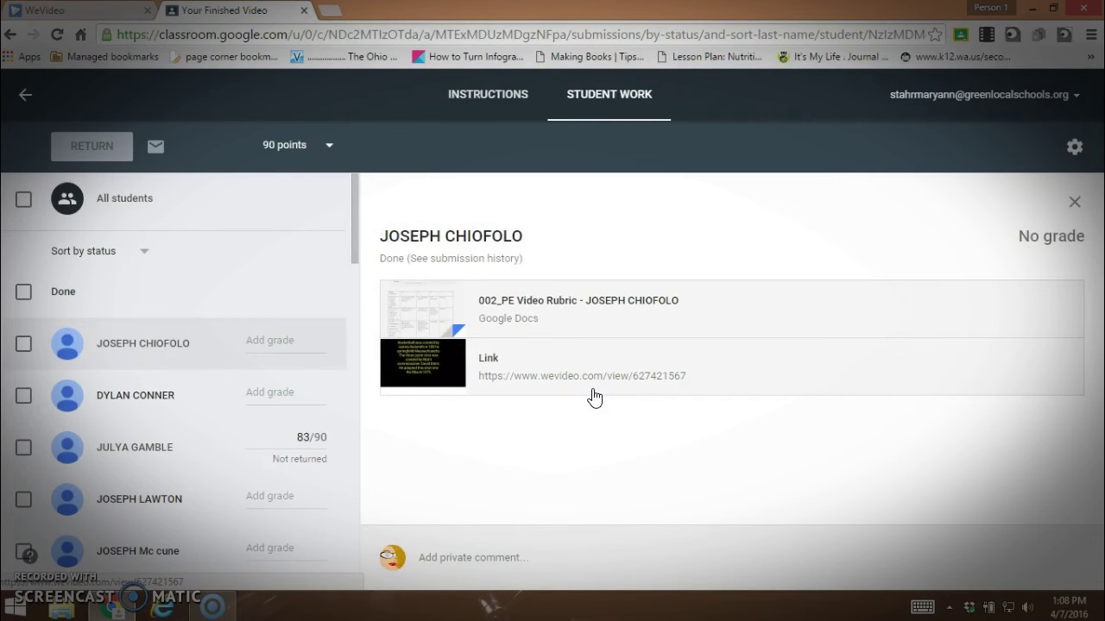
{"action": "left_click", "coordinate": [433, 314]}
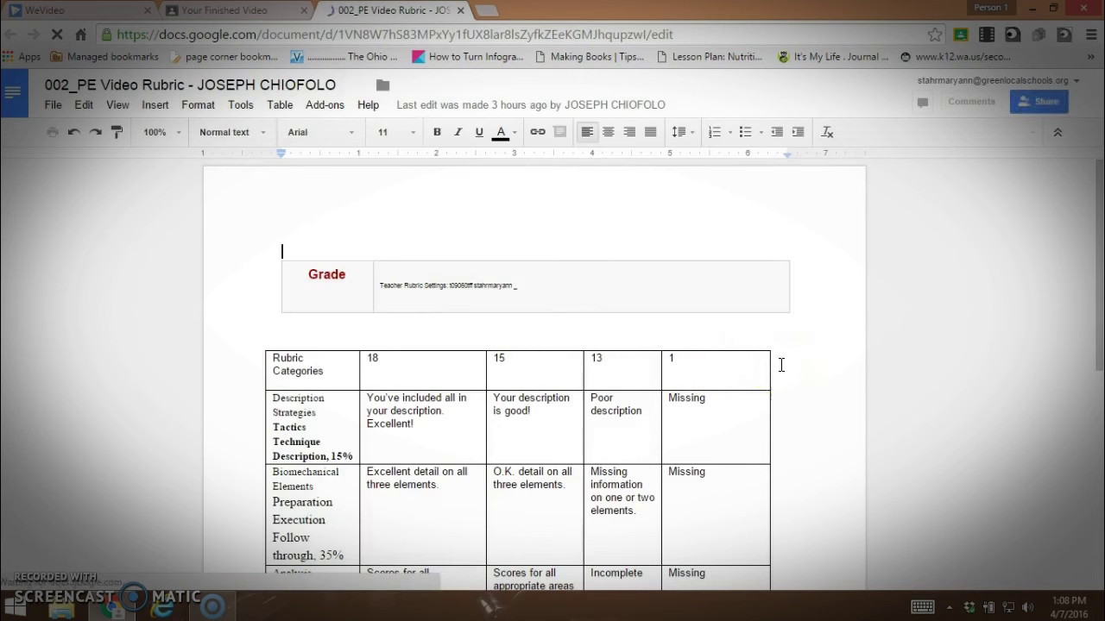
- Launch Score Rubric from the Add-ons menu's OrangeSlice: Teacher Rubric entry
{"action": "left_click", "coordinate": [325, 113]}
{"action": "mouse_move", "coordinate": [489, 230]}
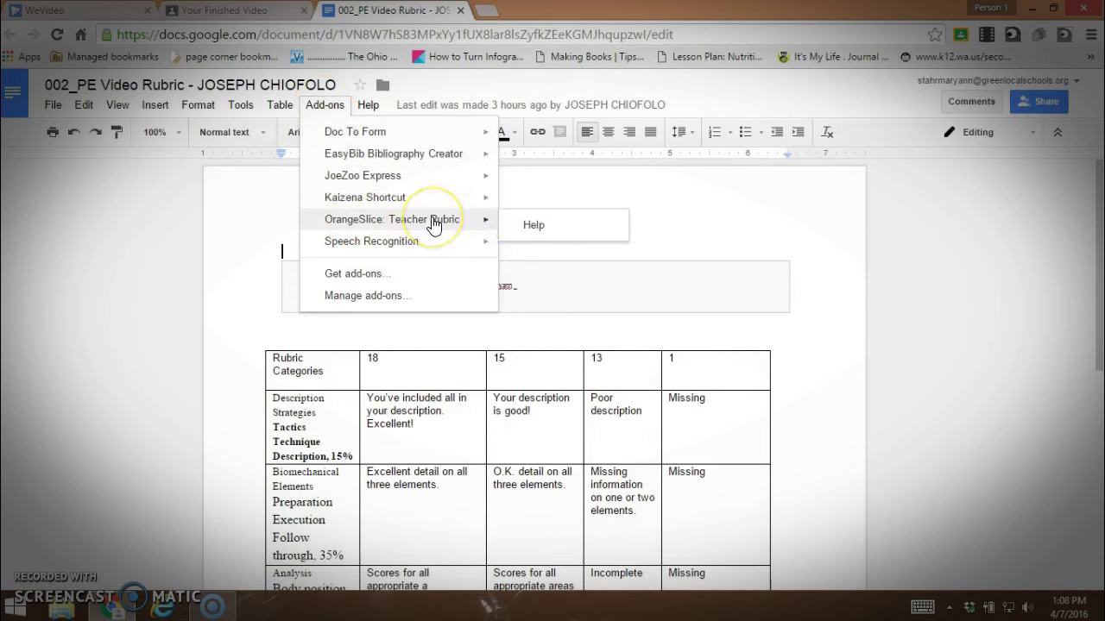
{"action": "left_click", "coordinate": [569, 178]}
{"action": "left_click", "coordinate": [328, 112]}
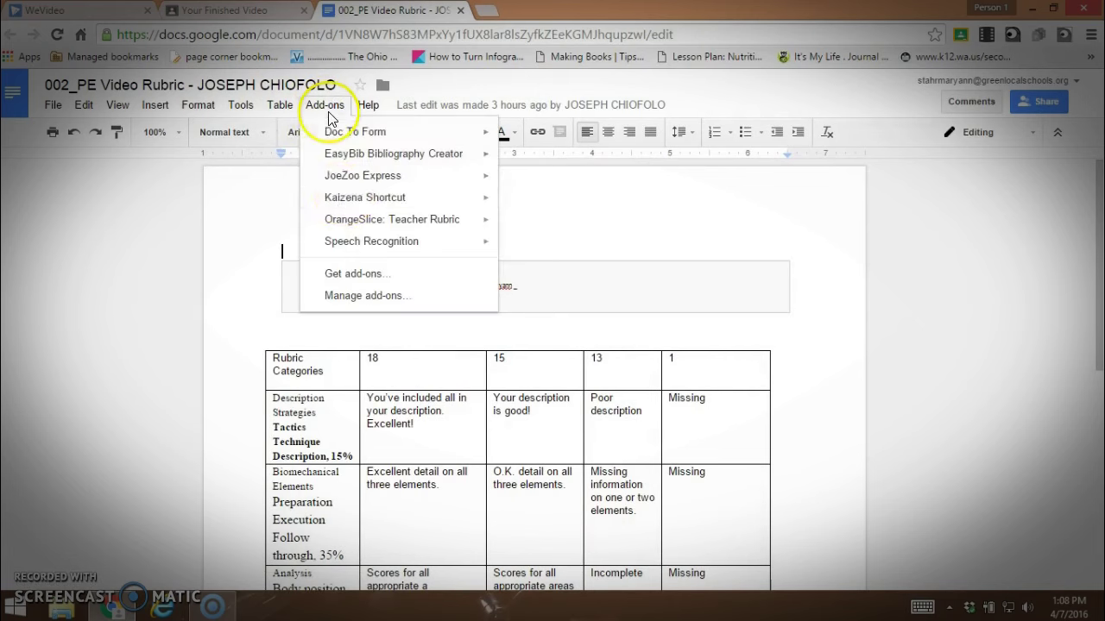
{"action": "mouse_move", "coordinate": [353, 218]}
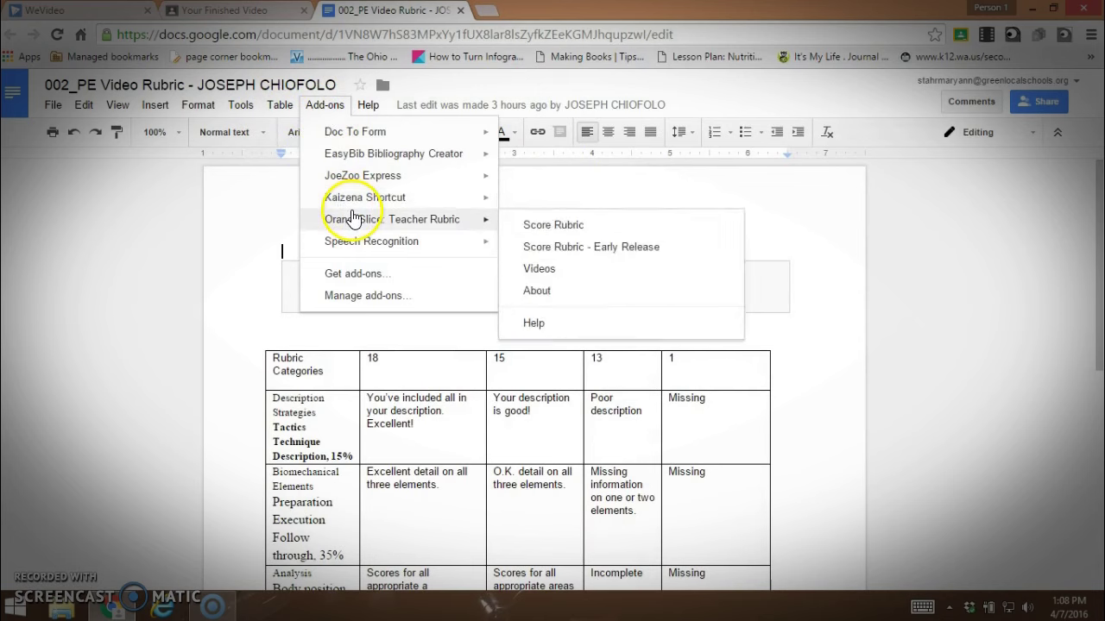
{"action": "left_click", "coordinate": [522, 224]}
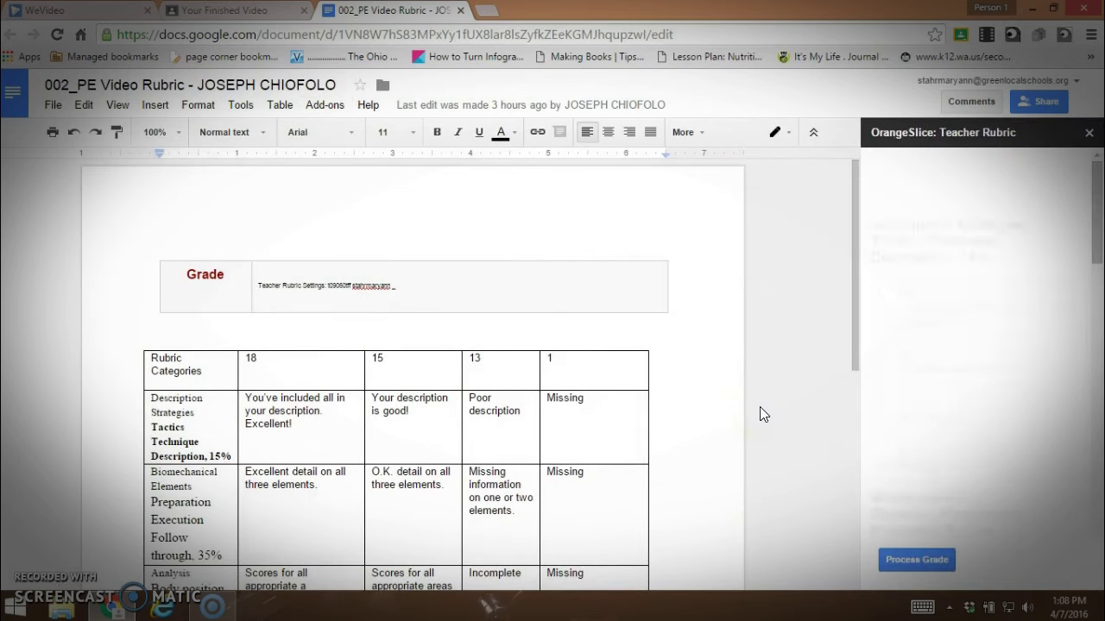
- Score Description Strategies at 18 and the remaining categories in OrangeSlice, then process the grade
{"action": "left_click", "coordinate": [808, 203]}
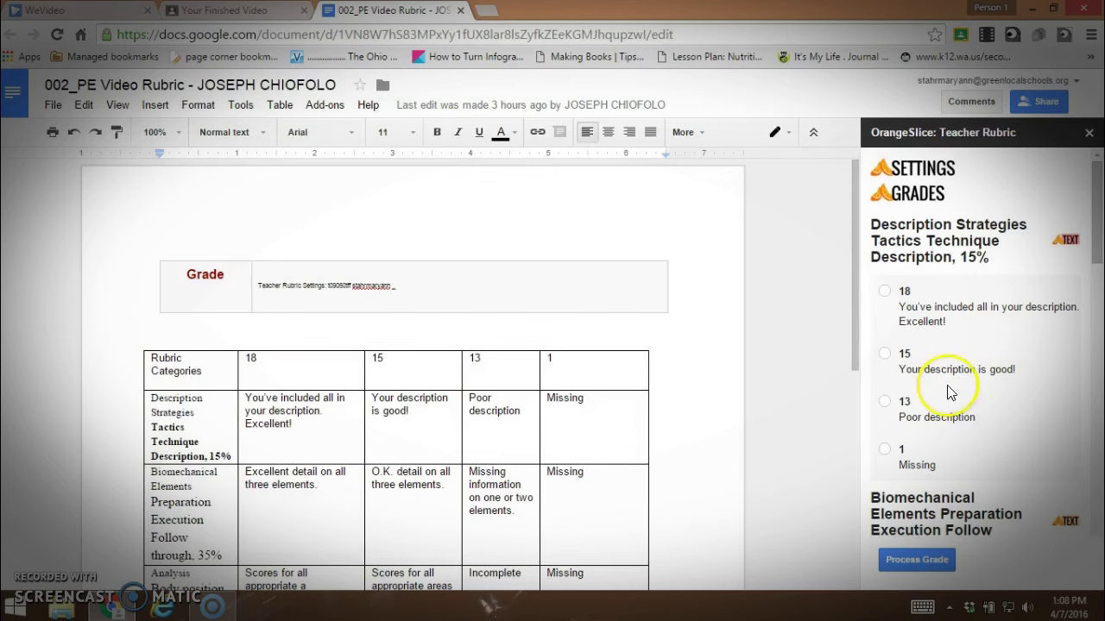
{"action": "left_click", "coordinate": [886, 292]}
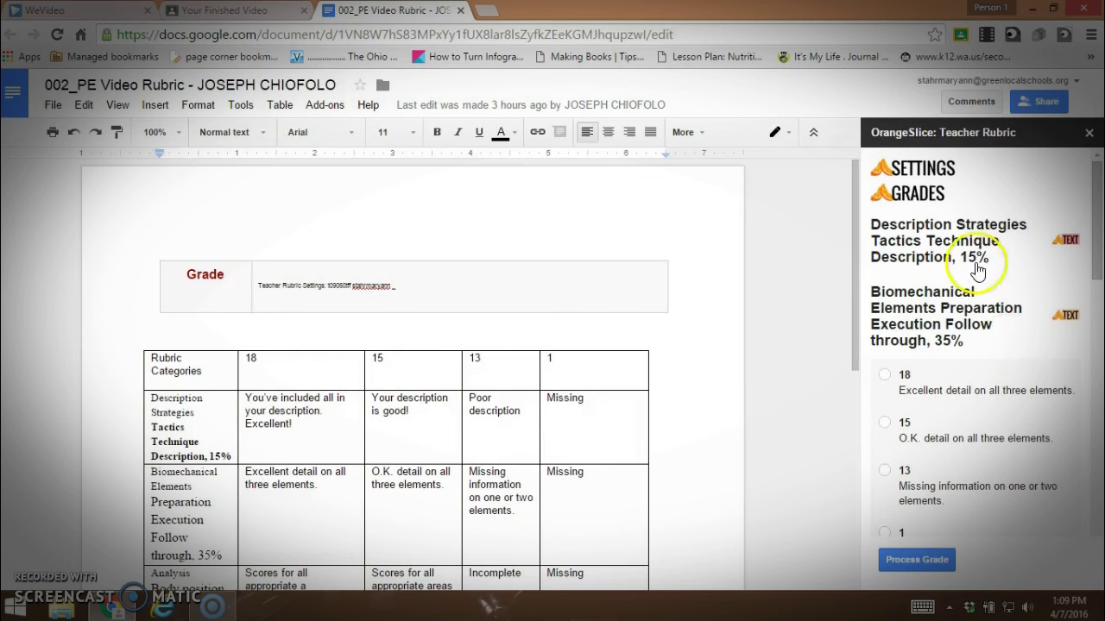
{"action": "left_click", "coordinate": [956, 347]}
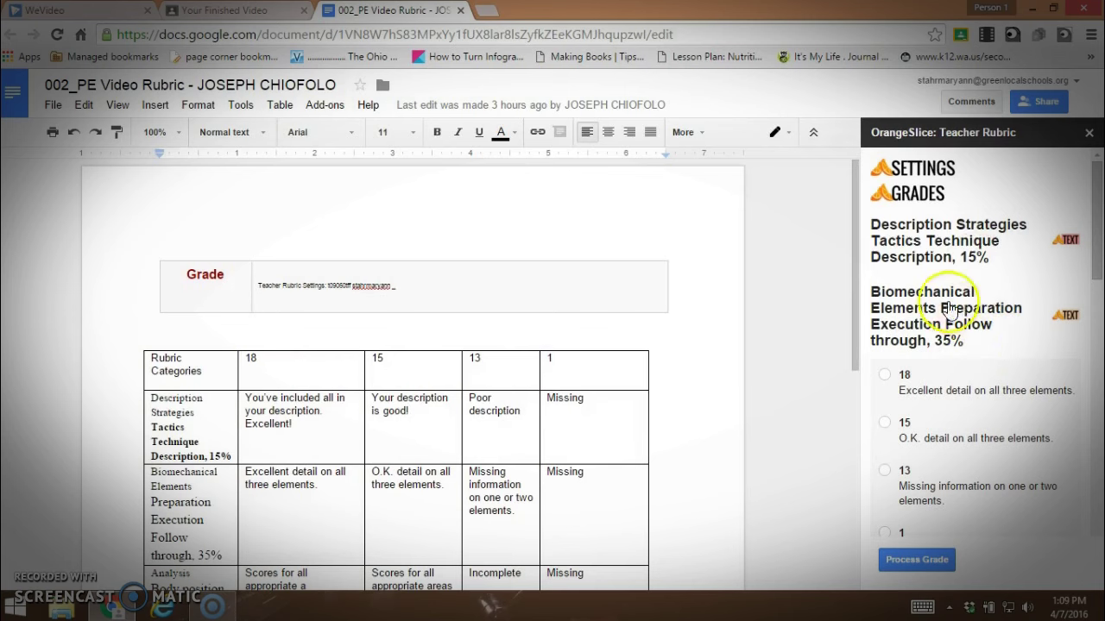
{"action": "left_click", "coordinate": [884, 422]}
{"action": "left_click", "coordinate": [917, 559]}
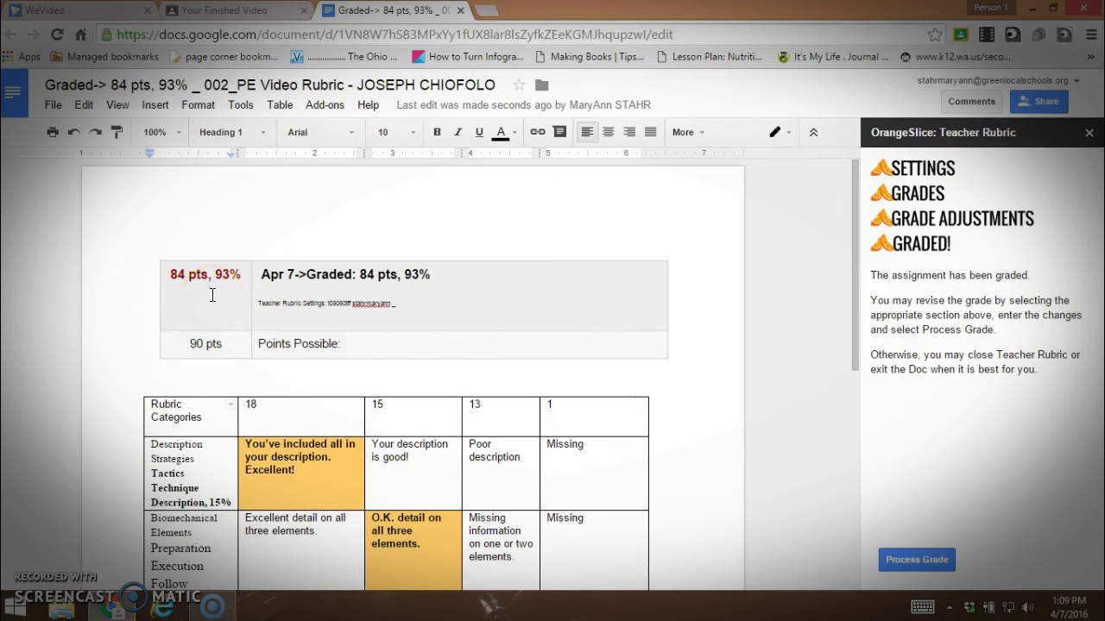
- Place the caret in the 84 pts, 93% grade cell and move to the next student's rubric tab
{"action": "left_click", "coordinate": [173, 287]}
{"action": "left_click", "coordinate": [184, 275]}
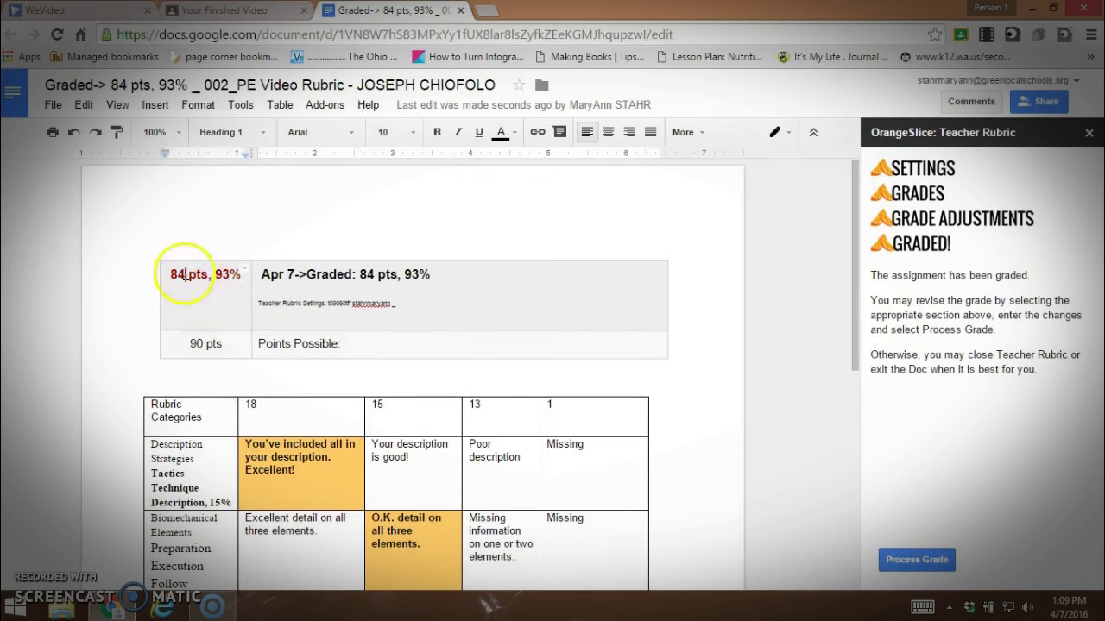
{"action": "left_click", "coordinate": [223, 10]}
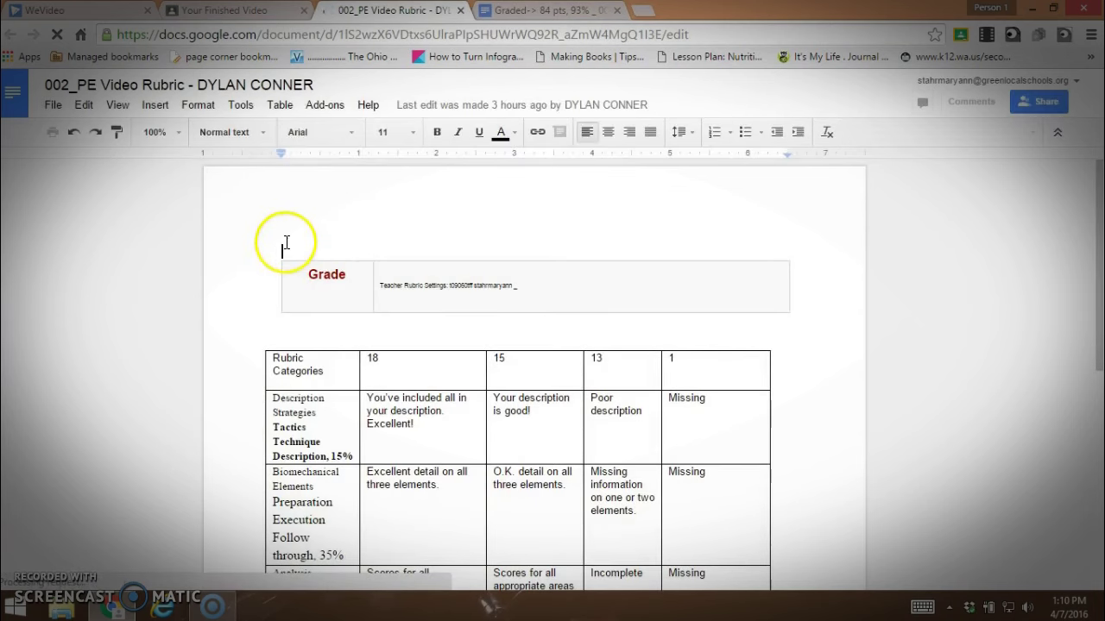
- Start OrangeSlice rubric scoring on the next document and scroll through the panel
{"action": "left_click", "coordinate": [335, 104]}
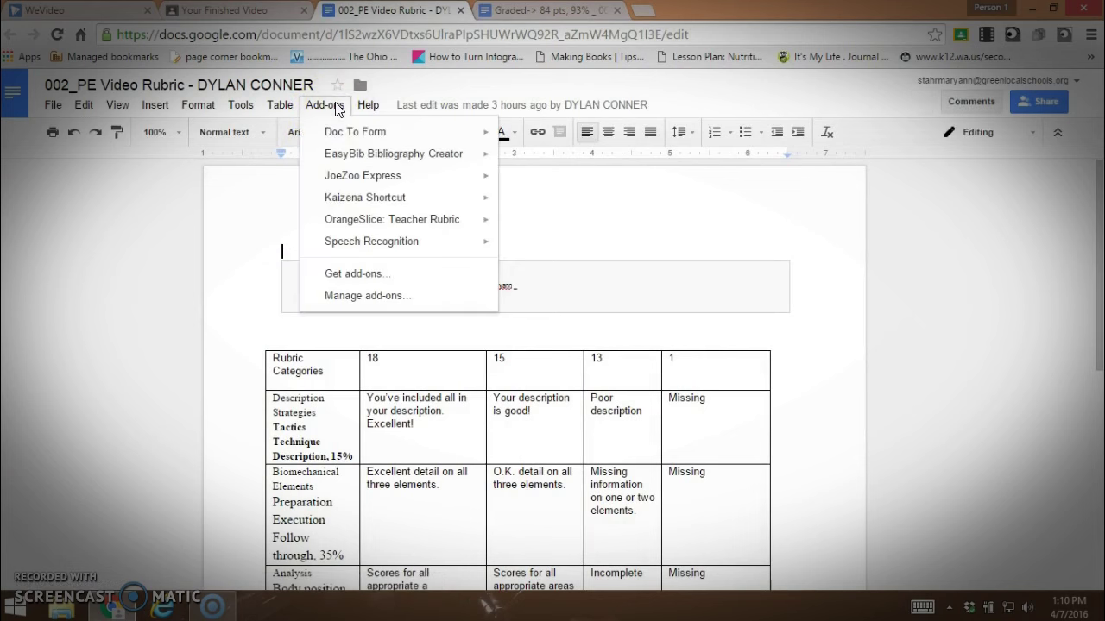
{"action": "mouse_move", "coordinate": [466, 223]}
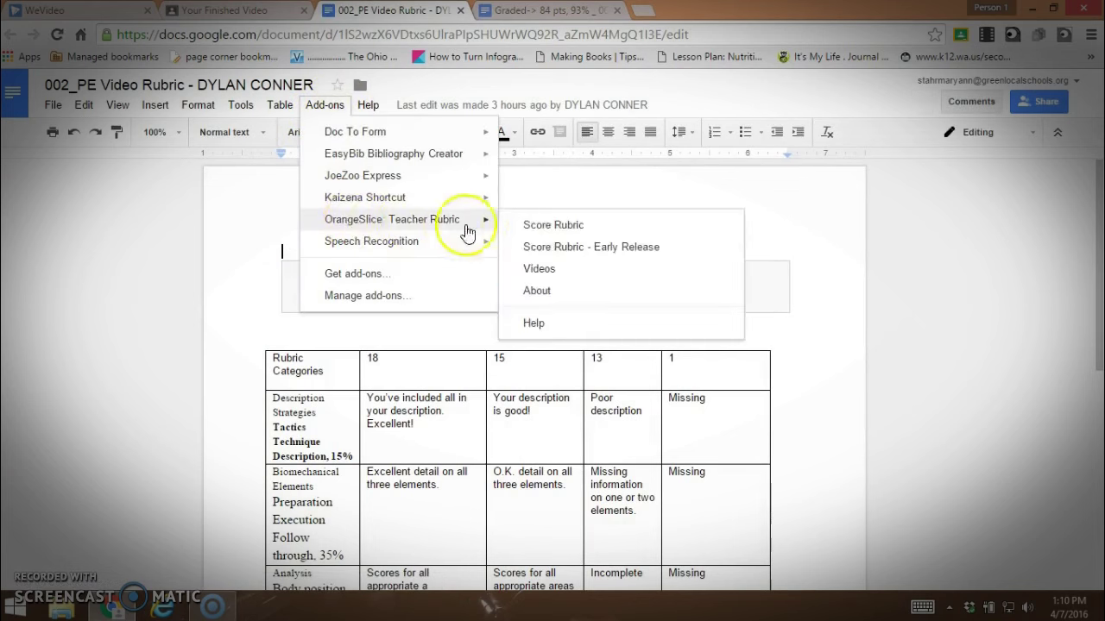
{"action": "left_click", "coordinate": [556, 226]}
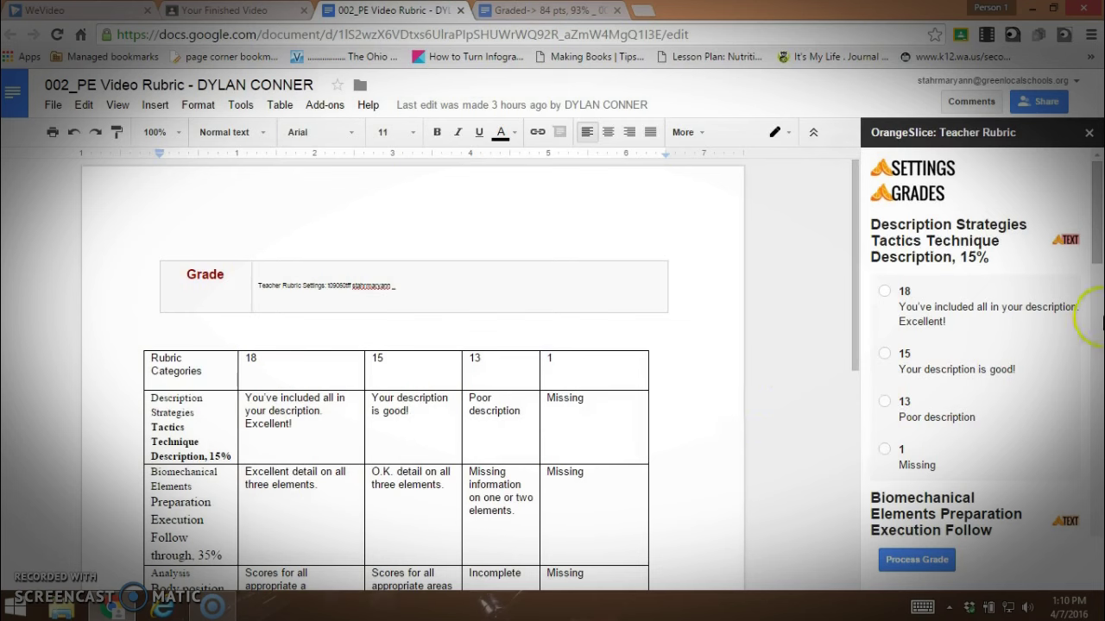
{"action": "left_click_drag", "start_coordinate": [1096, 247], "coordinate": [1099, 321]}
{"action": "scroll", "coordinate": [1036, 345], "scroll_direction": "up", "scroll_amount": 5}
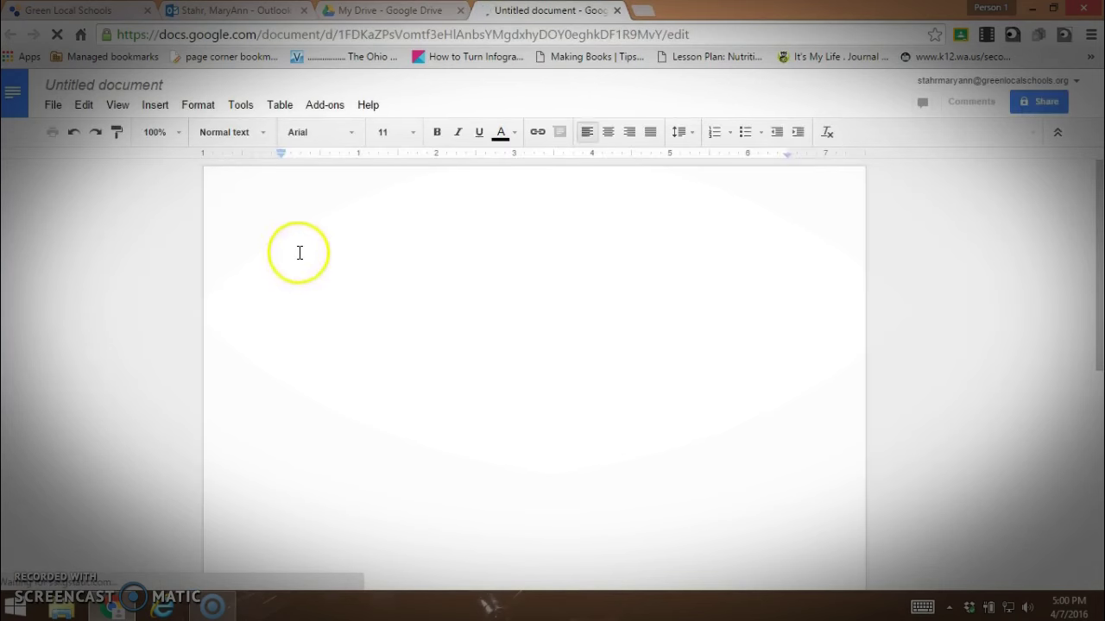
- Open the Get add-ons store from the blank Untitled document's Add-ons menu
{"action": "left_click", "coordinate": [324, 107]}
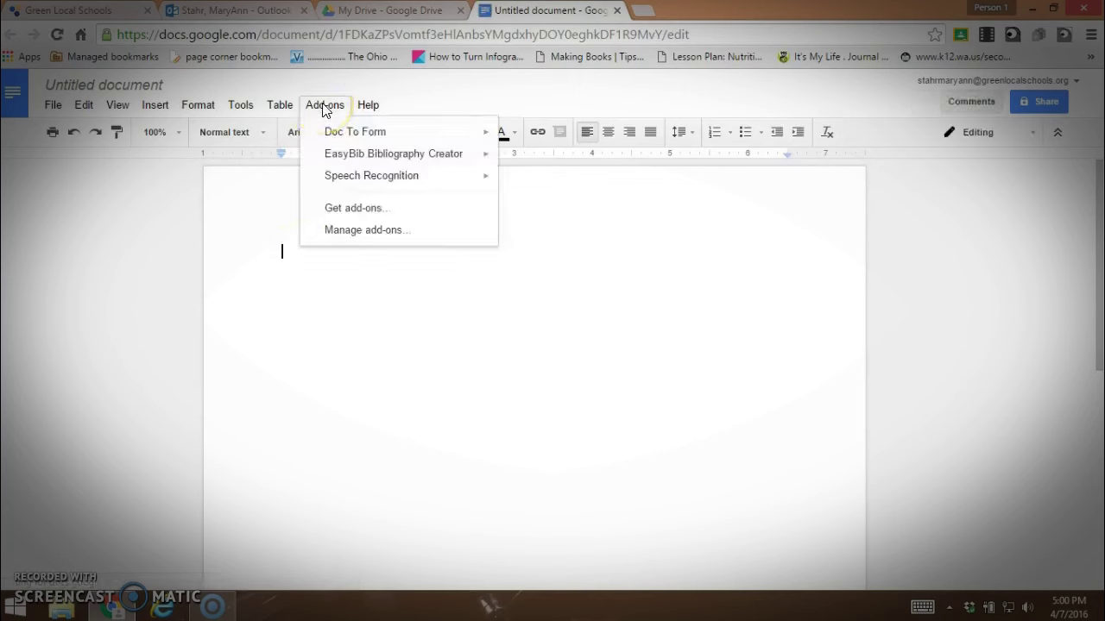
{"action": "left_click", "coordinate": [348, 212]}
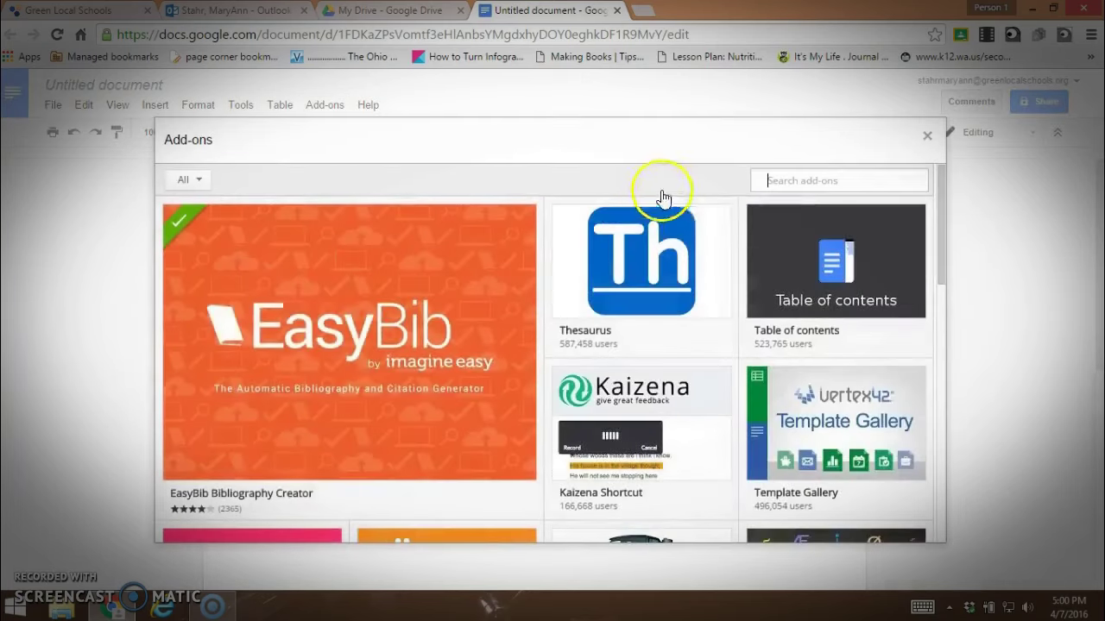
- Search 'orange slice', install OrangeSlice: Teacher Rubric for free, and allow its permissions
{"action": "type", "text": "orange "}
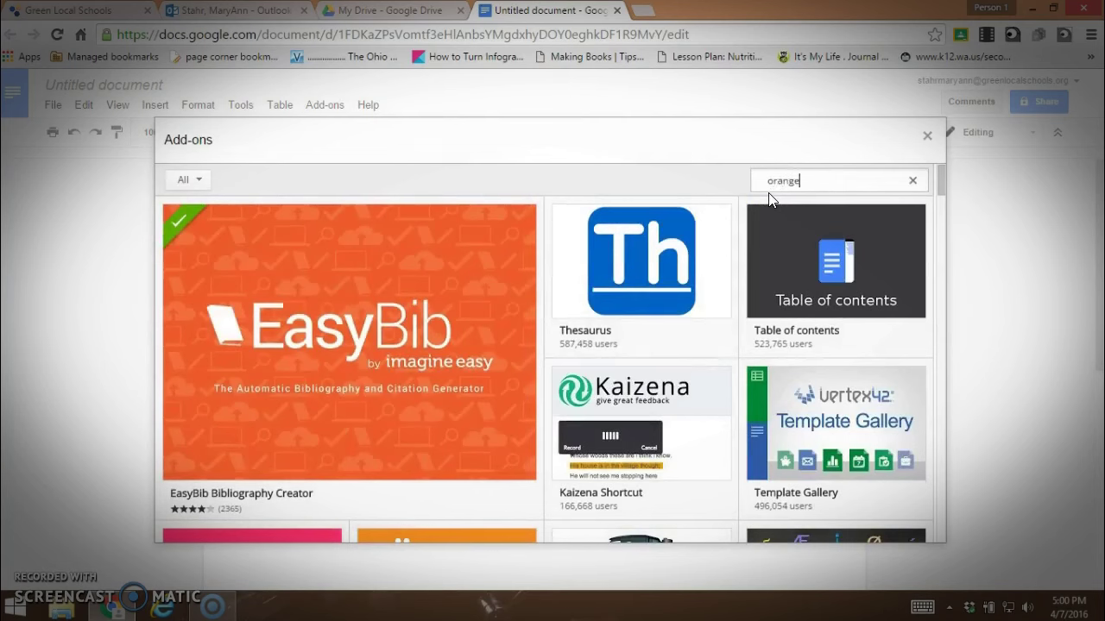
{"action": "type", "text": "slice"}
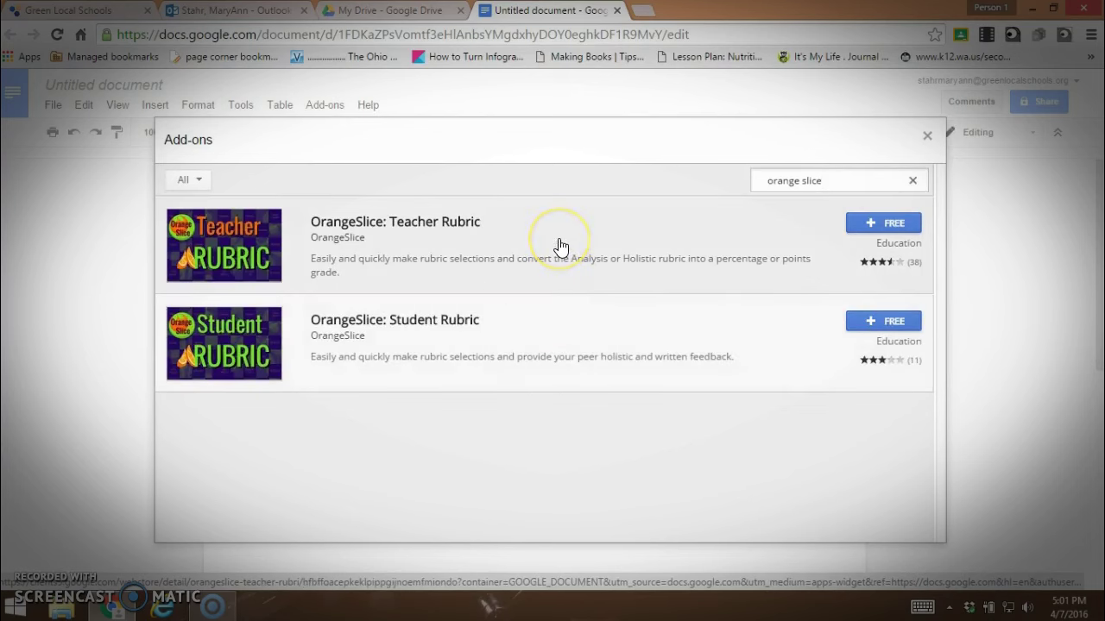
{"action": "left_click", "coordinate": [889, 226]}
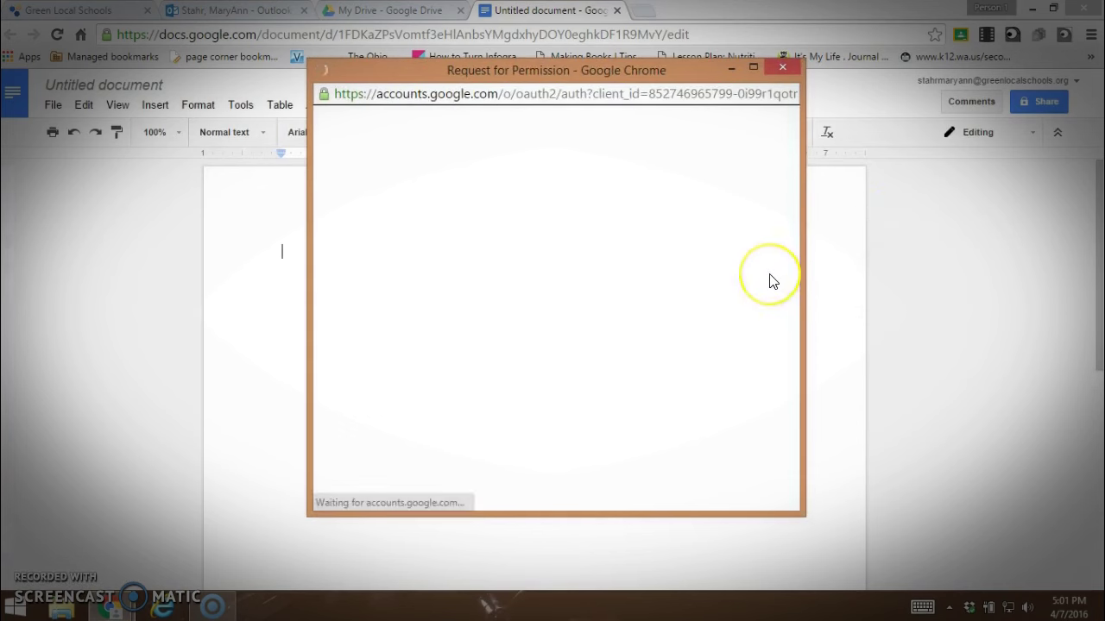
{"action": "left_click_drag", "start_coordinate": [794, 252], "coordinate": [806, 468]}
{"action": "left_click", "coordinate": [691, 476]}
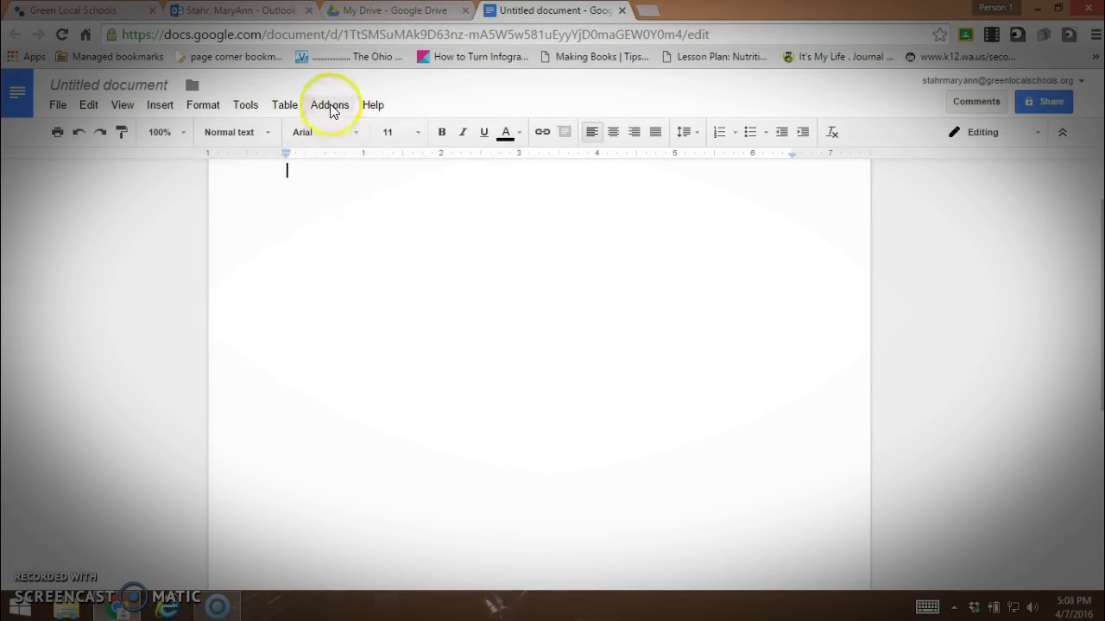
- Go through the Add-ons menu to show the OrangeSlice: Teacher Rubric options
{"action": "left_click", "coordinate": [329, 105]}
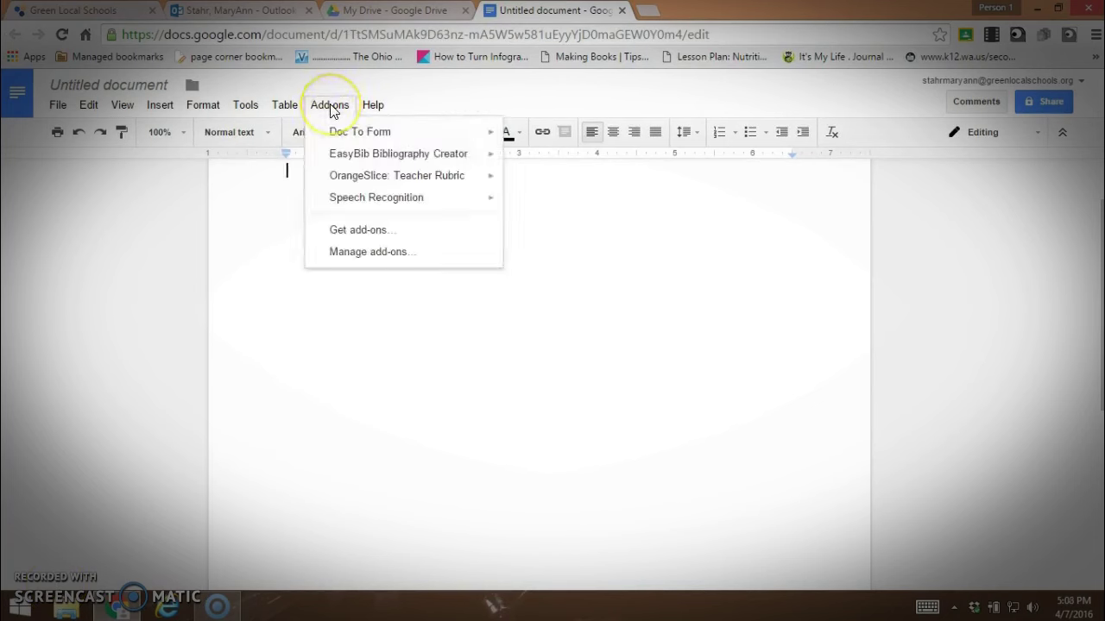
{"action": "left_click", "coordinate": [341, 178]}
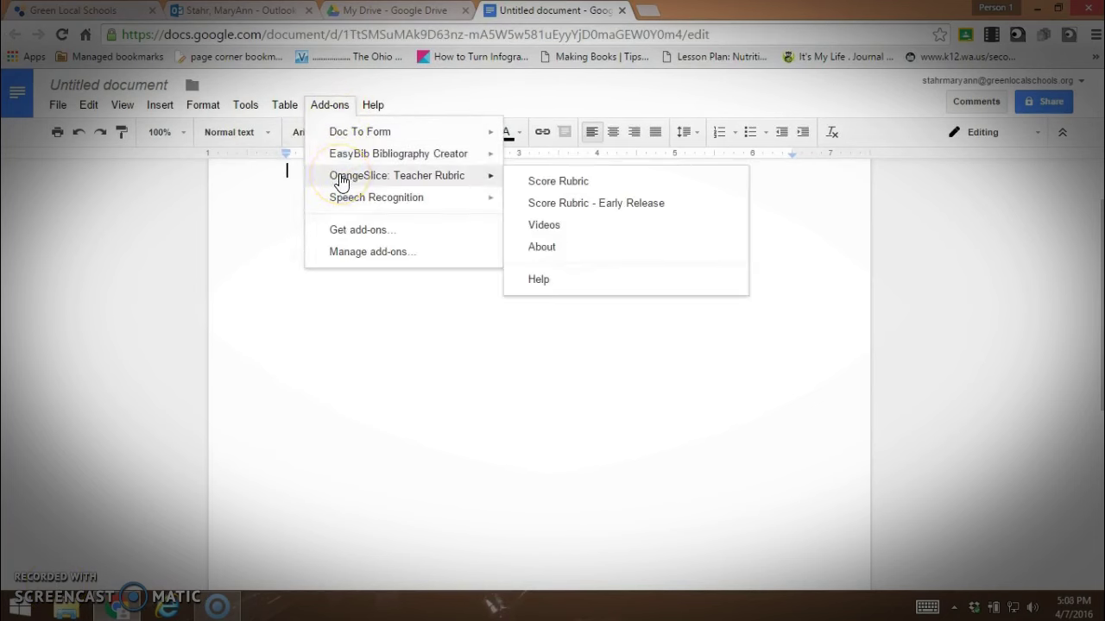
{"action": "left_click", "coordinate": [561, 204]}
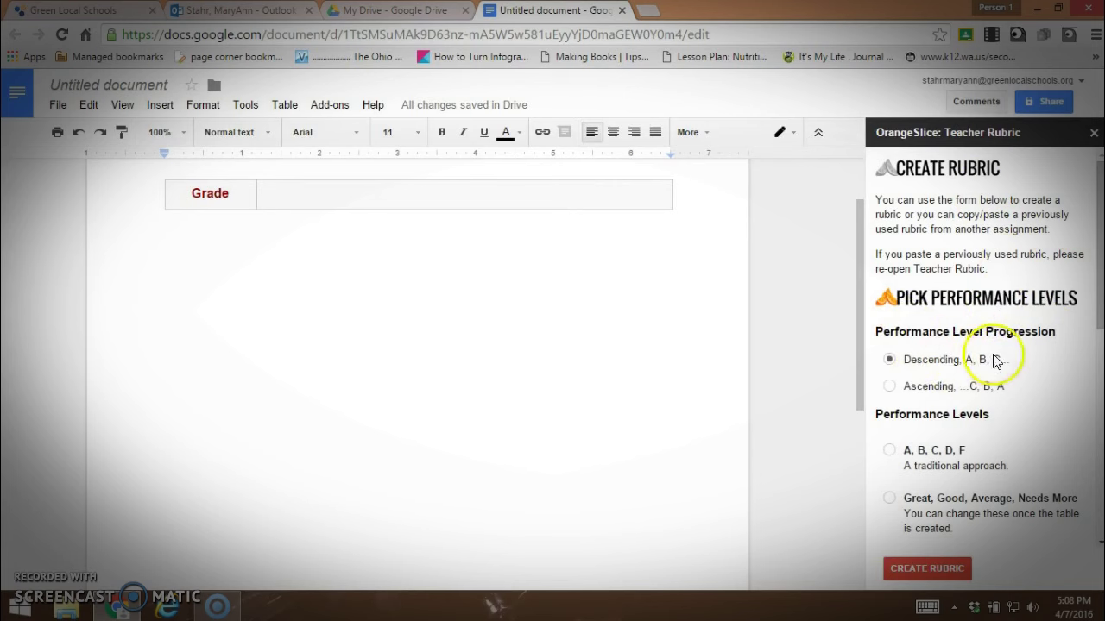
- In the sidebar, choose the Great, Good, Average, Needs More rating levels
{"action": "scroll", "coordinate": [994, 360], "scroll_direction": "down", "scroll_amount": 3}
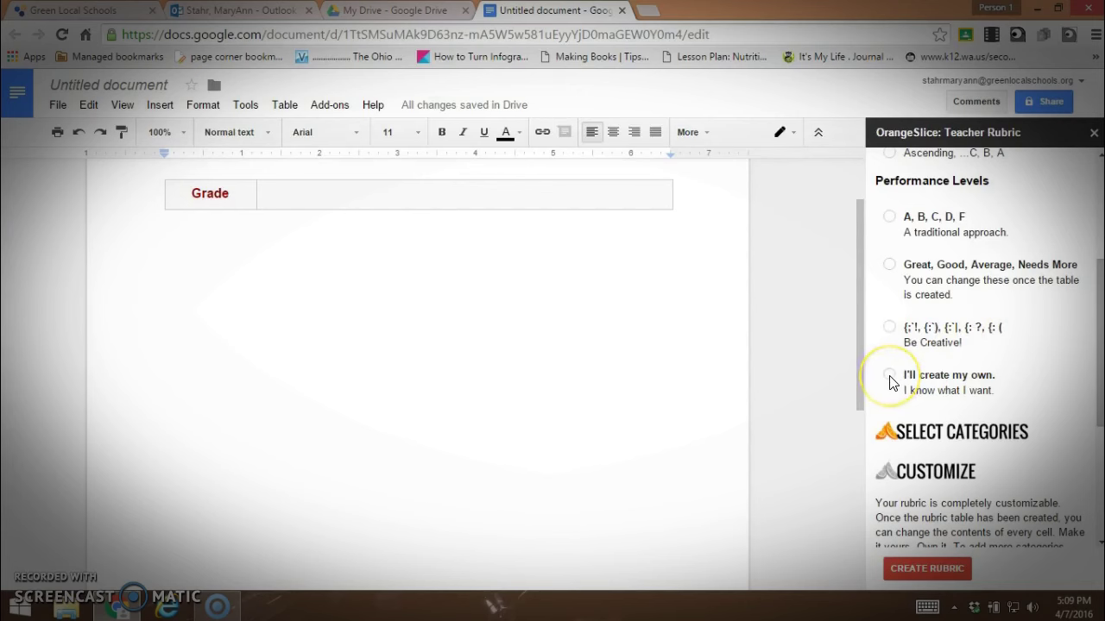
{"action": "left_click", "coordinate": [890, 267]}
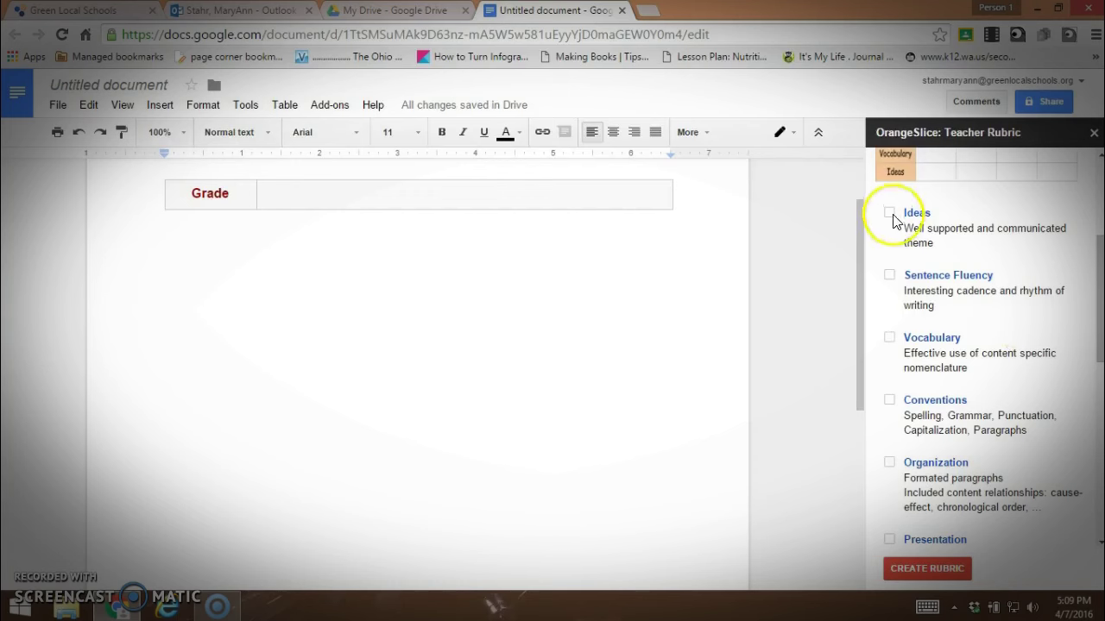
{"action": "left_click", "coordinate": [889, 212]}
{"action": "left_click", "coordinate": [889, 274]}
{"action": "left_click", "coordinate": [889, 337]}
{"action": "left_click", "coordinate": [889, 400]}
{"action": "left_click", "coordinate": [889, 462]}
{"action": "left_click", "coordinate": [927, 568]}
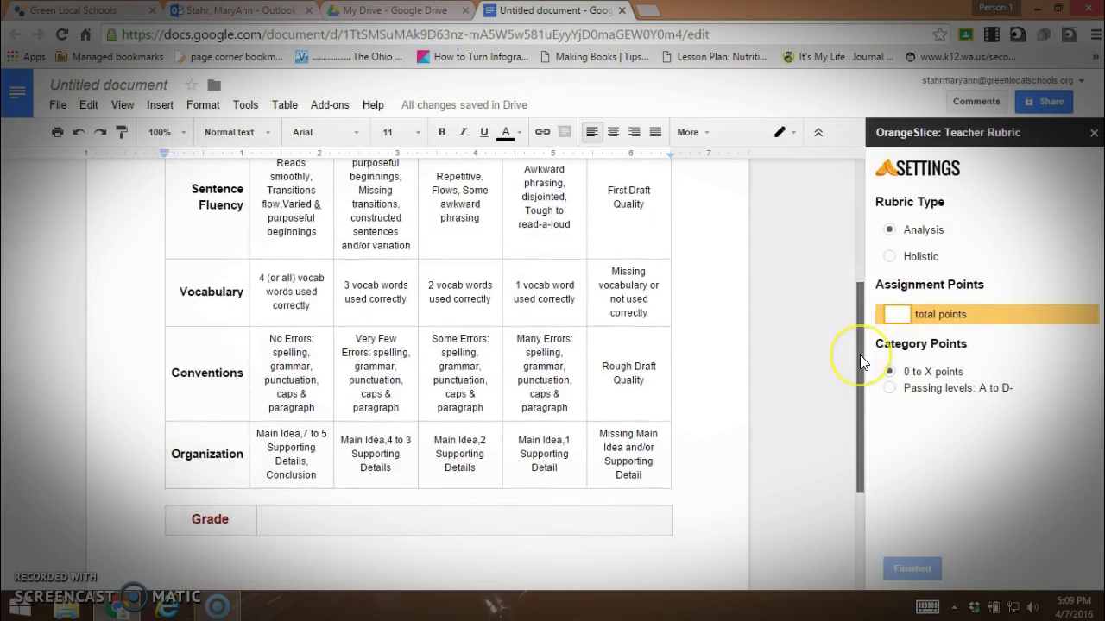
- Zoom to 75%, enter 25 total points, keep 0 to X points per category, and finish
{"action": "left_click_drag", "start_coordinate": [860, 354], "coordinate": [856, 313]}
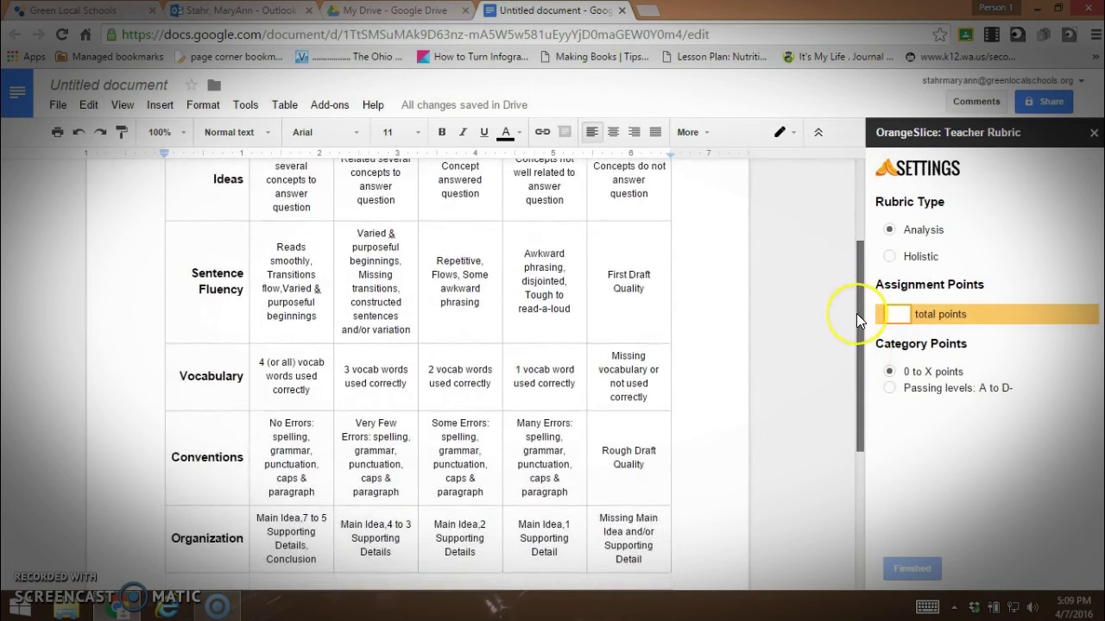
{"action": "left_click", "coordinate": [160, 132]}
{"action": "left_click", "coordinate": [169, 194]}
{"action": "left_click", "coordinate": [896, 313]}
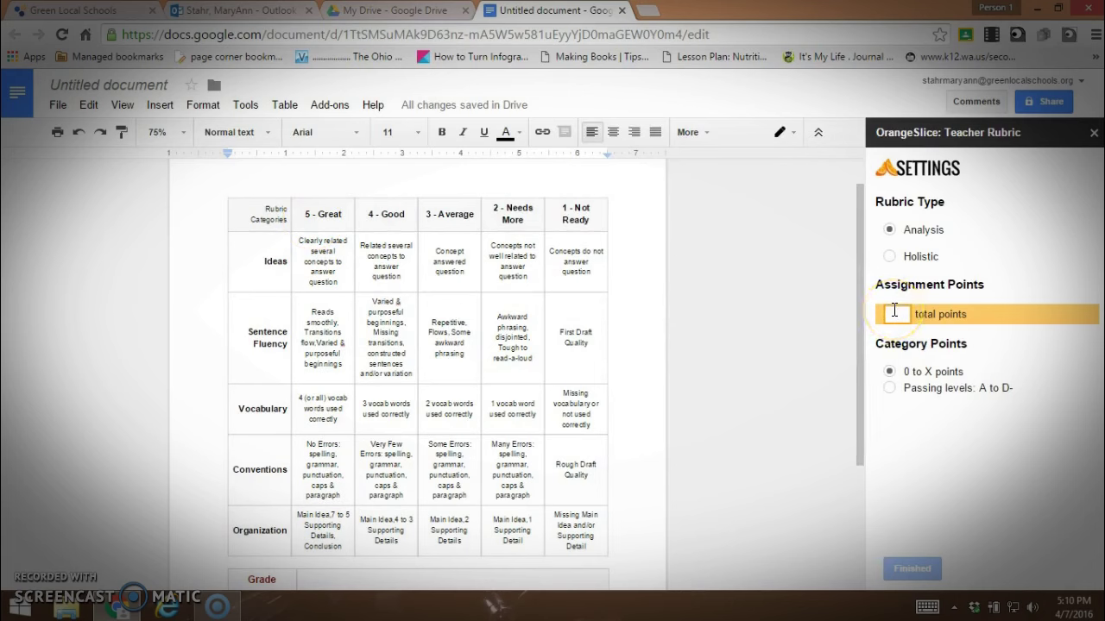
{"action": "type", "text": "25"}
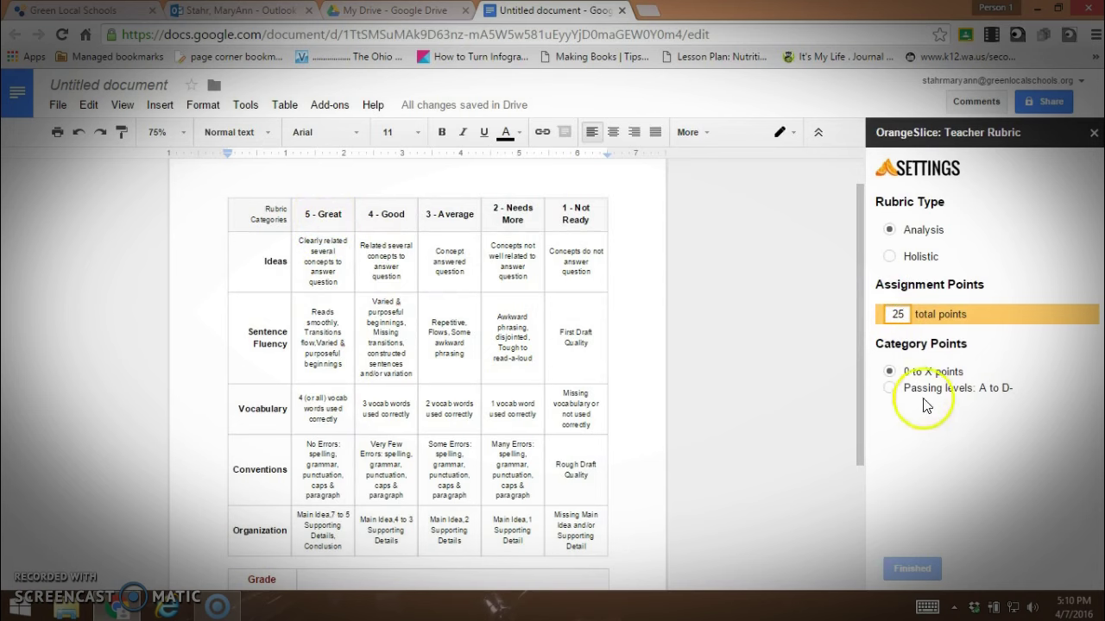
{"action": "left_click", "coordinate": [1028, 381]}
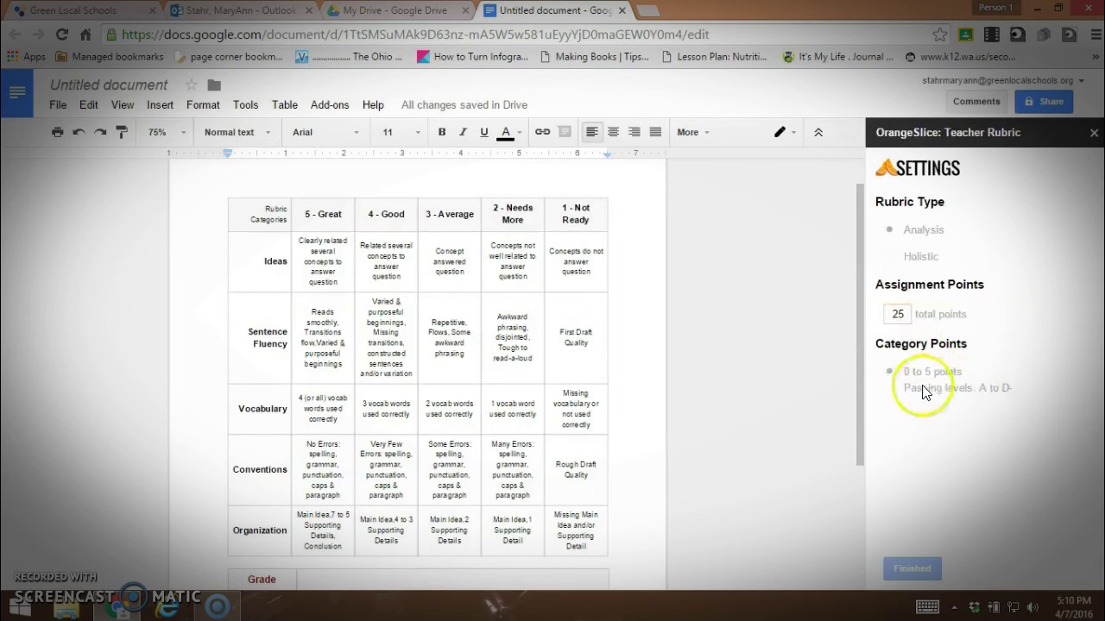
{"action": "left_click", "coordinate": [890, 371]}
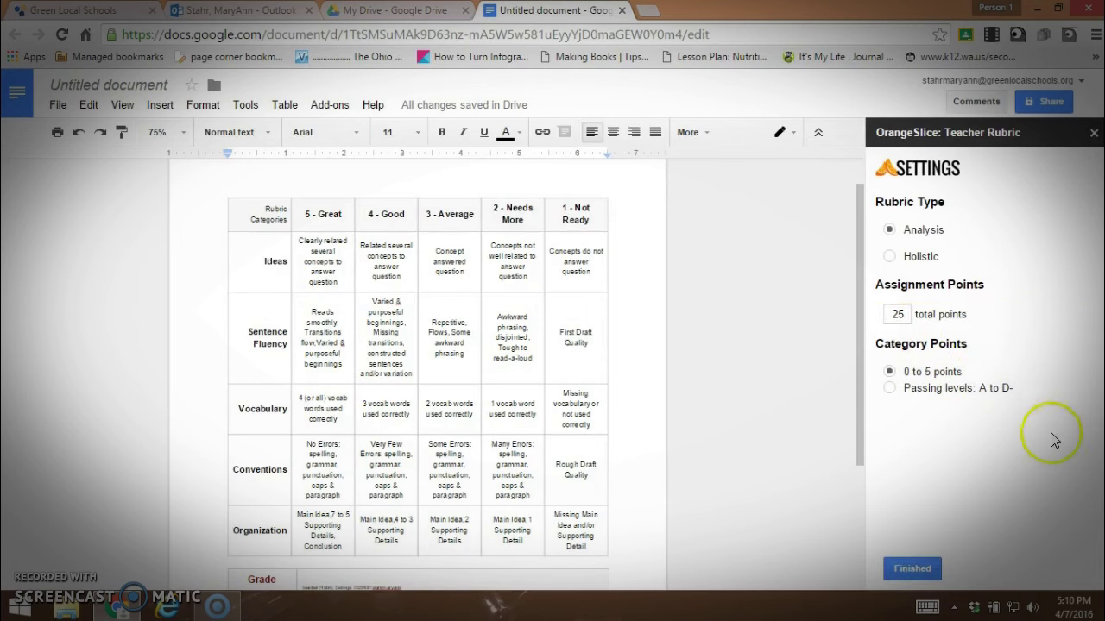
{"action": "left_click", "coordinate": [913, 569]}
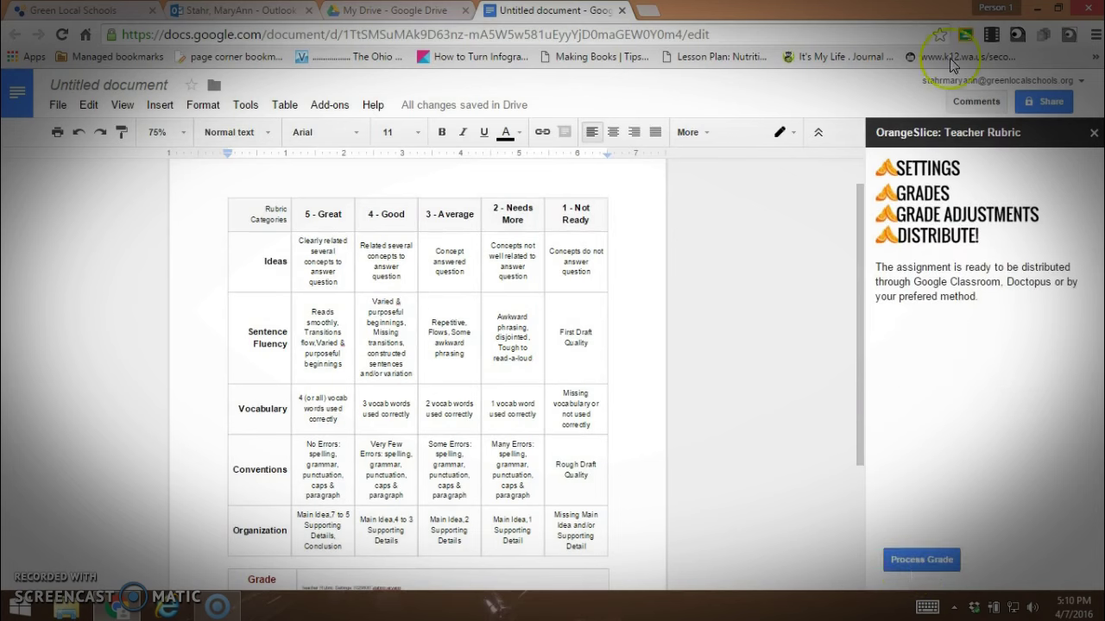
- Review the grade adjustment options and start grading with the rubric
{"action": "left_click", "coordinate": [968, 223]}
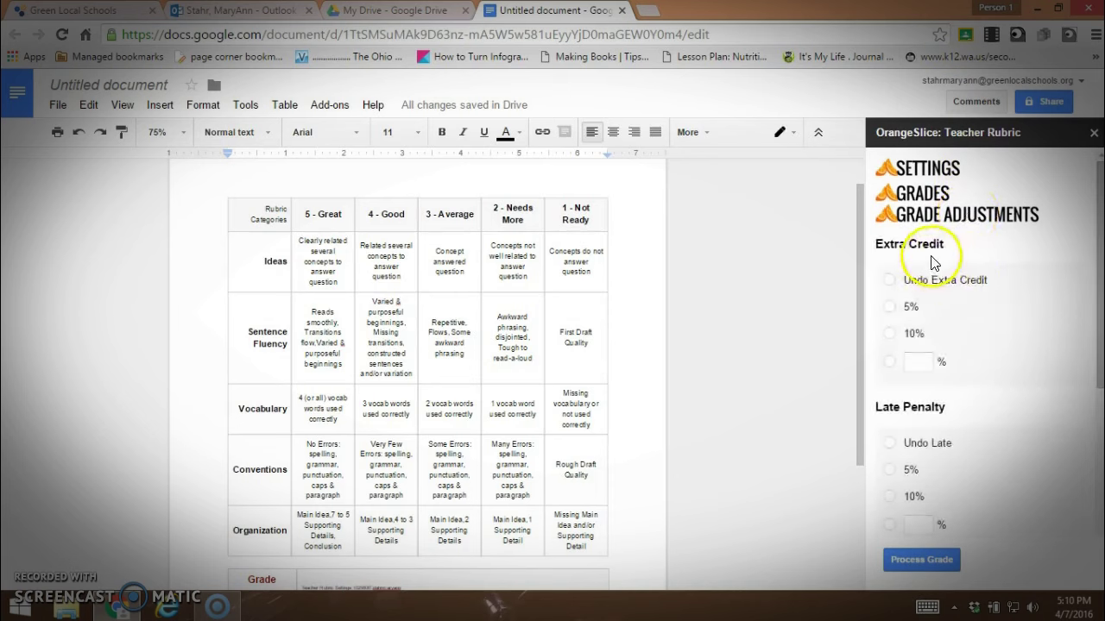
{"action": "left_click_drag", "start_coordinate": [1090, 247], "coordinate": [1099, 527]}
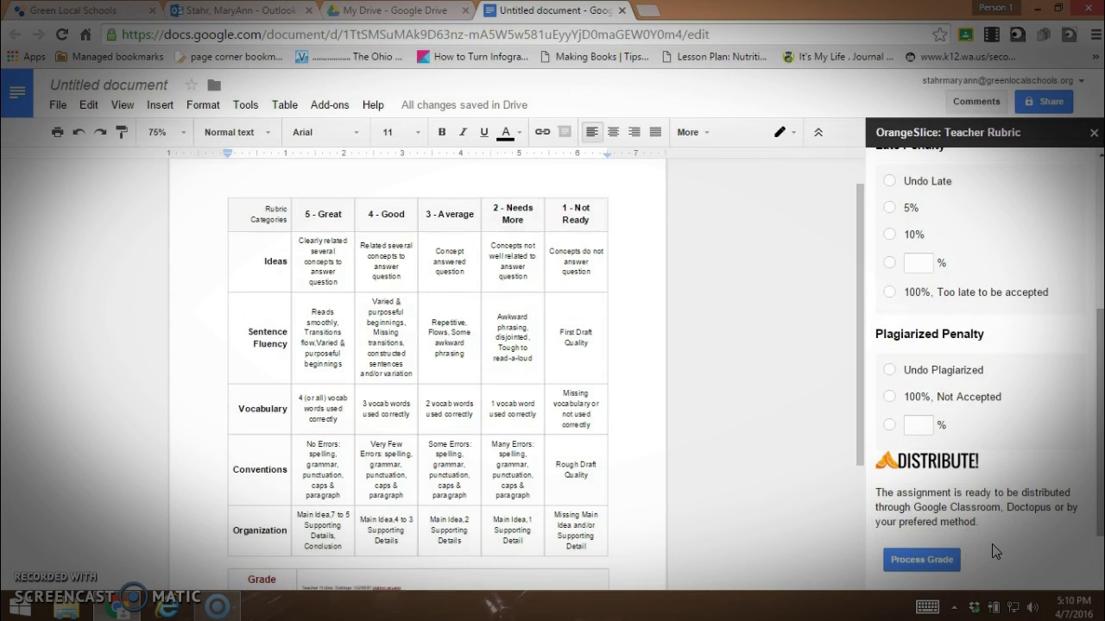
{"action": "left_click", "coordinate": [920, 560]}
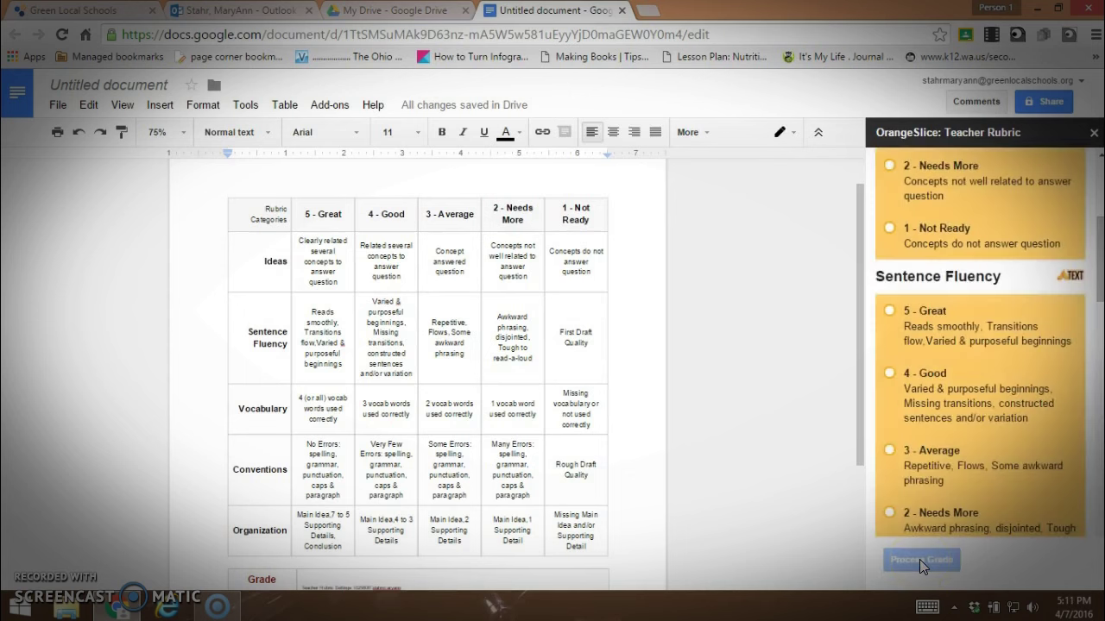
{"action": "left_click", "coordinate": [496, 291]}
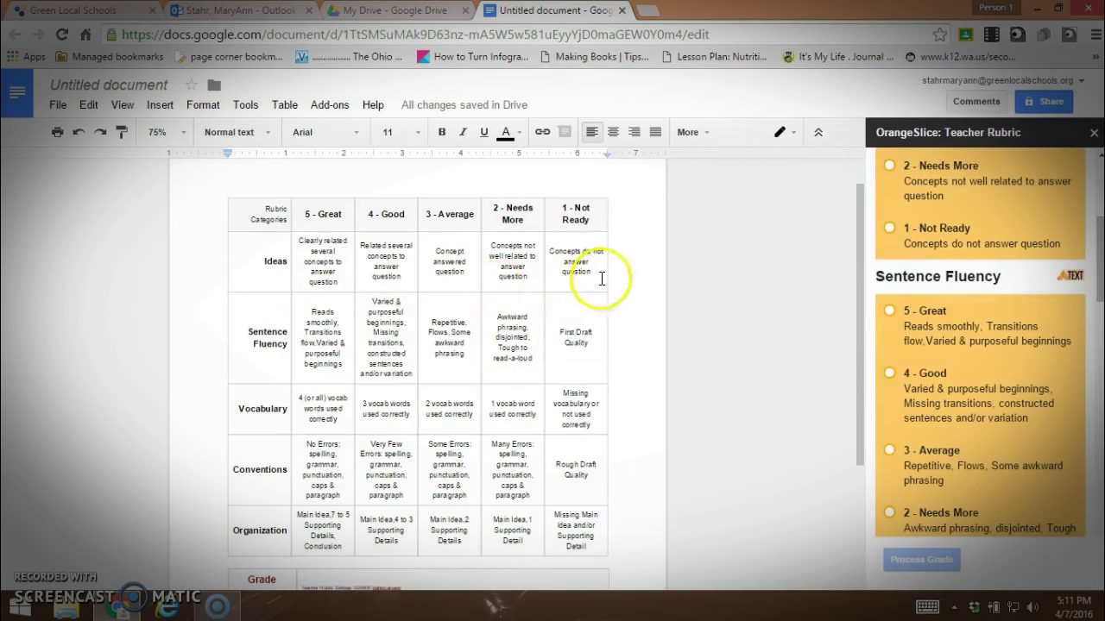
- Rate Sentence Fluency Average, Vocabulary, Conventions Good and Organization Great, then process the grade
{"action": "left_click_drag", "start_coordinate": [1097, 285], "coordinate": [1100, 190]}
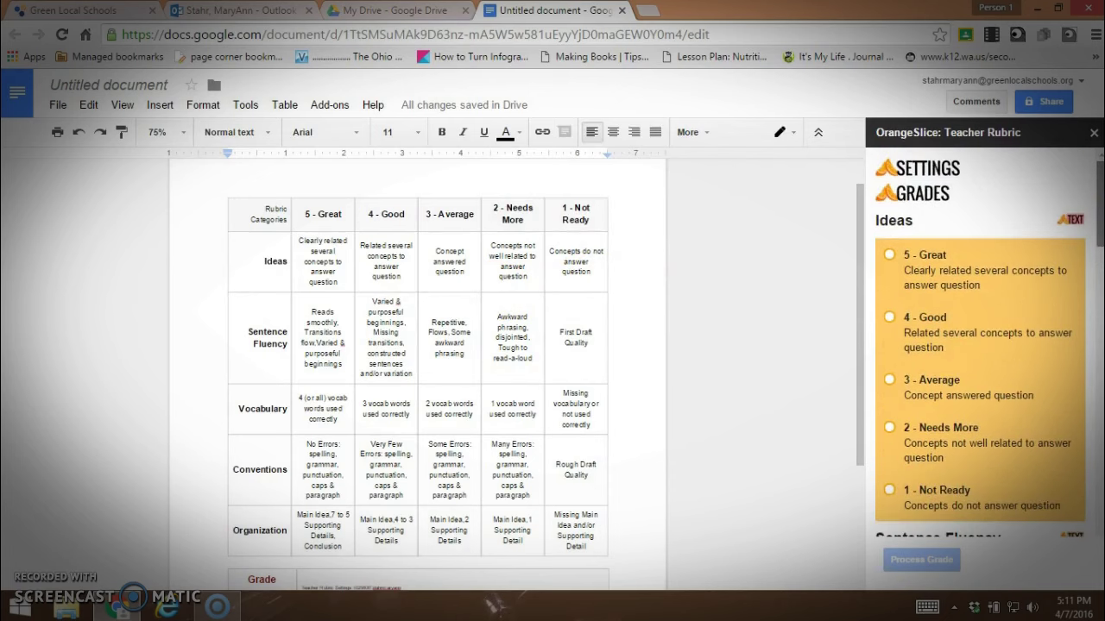
{"action": "scroll", "coordinate": [885, 188], "scroll_direction": "down", "scroll_amount": 3}
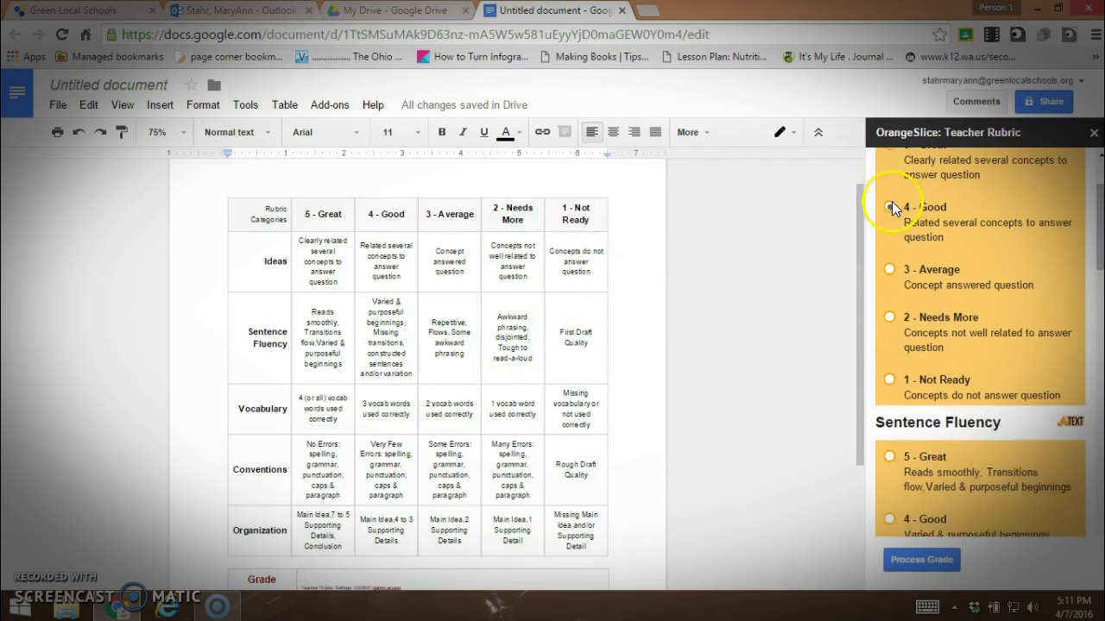
{"action": "scroll", "coordinate": [892, 202], "scroll_direction": "down", "scroll_amount": 3}
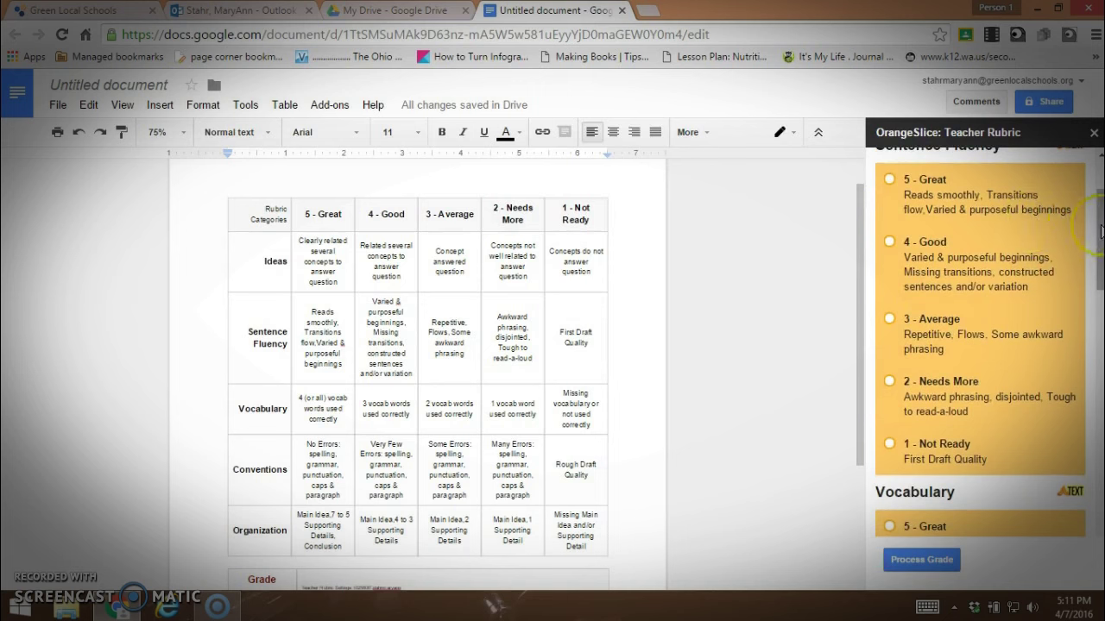
{"action": "left_click_drag", "start_coordinate": [1100, 232], "coordinate": [1102, 226]}
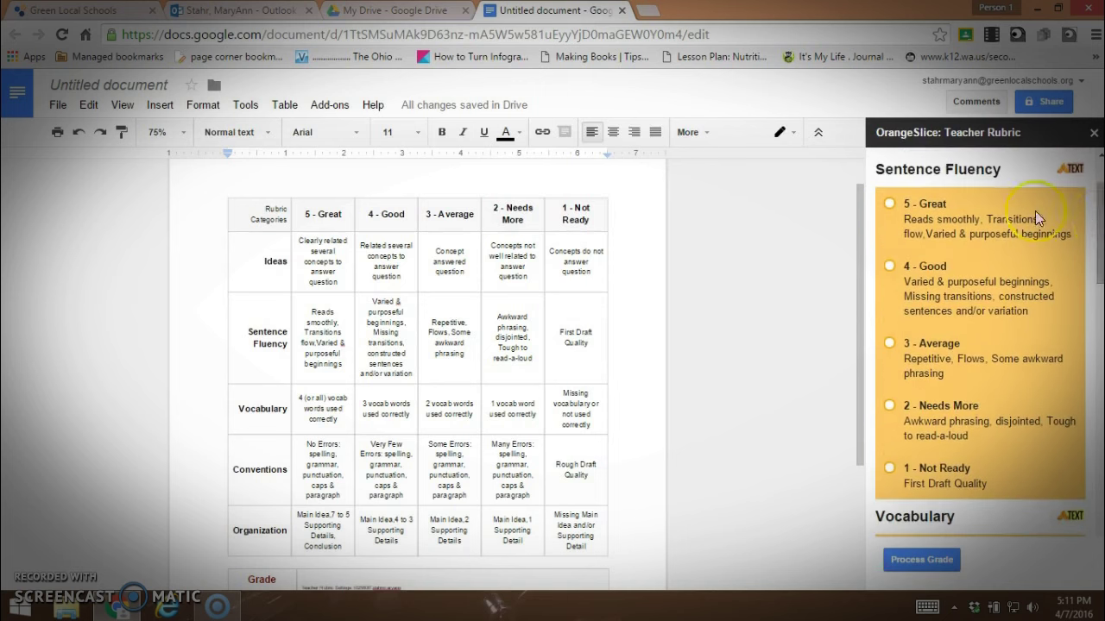
{"action": "left_click", "coordinate": [883, 342]}
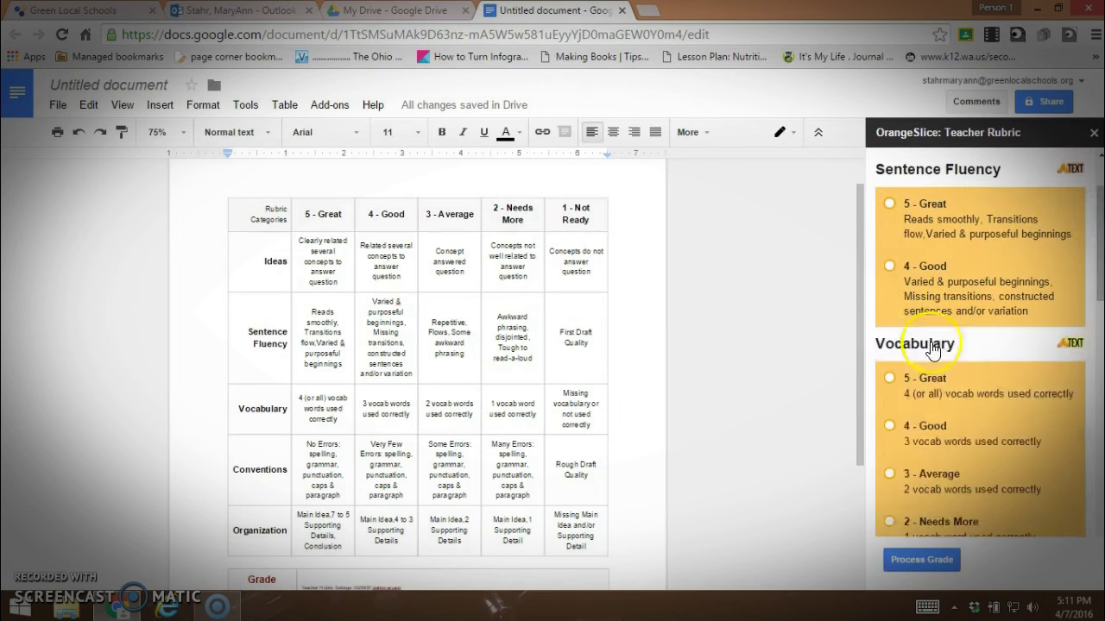
{"action": "left_click", "coordinate": [893, 335]}
{"action": "left_click", "coordinate": [892, 335]}
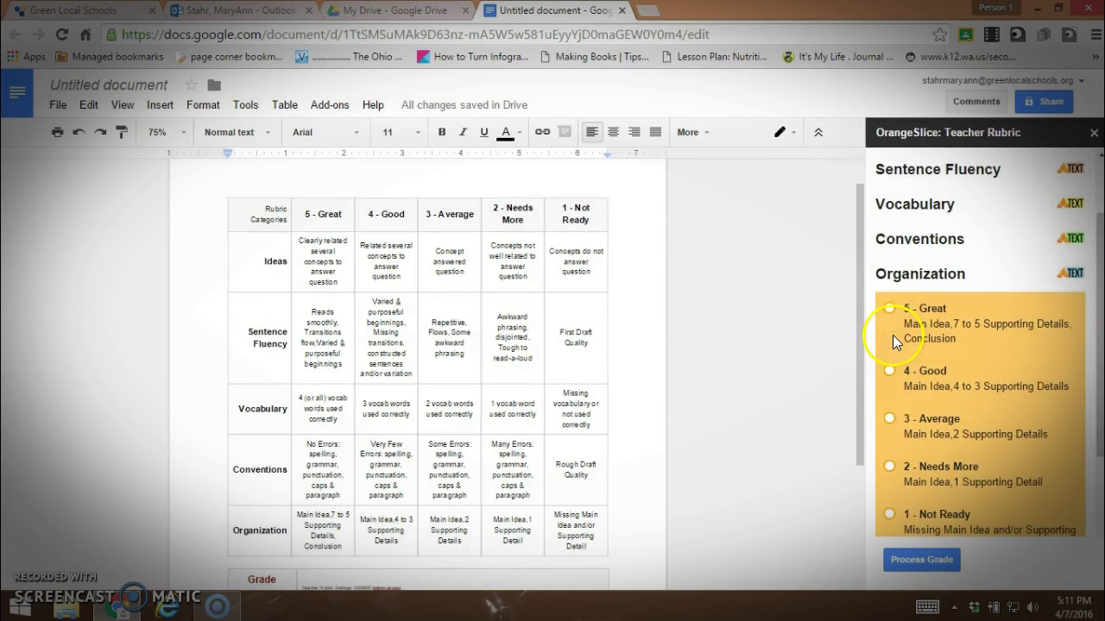
{"action": "left_click", "coordinate": [893, 303]}
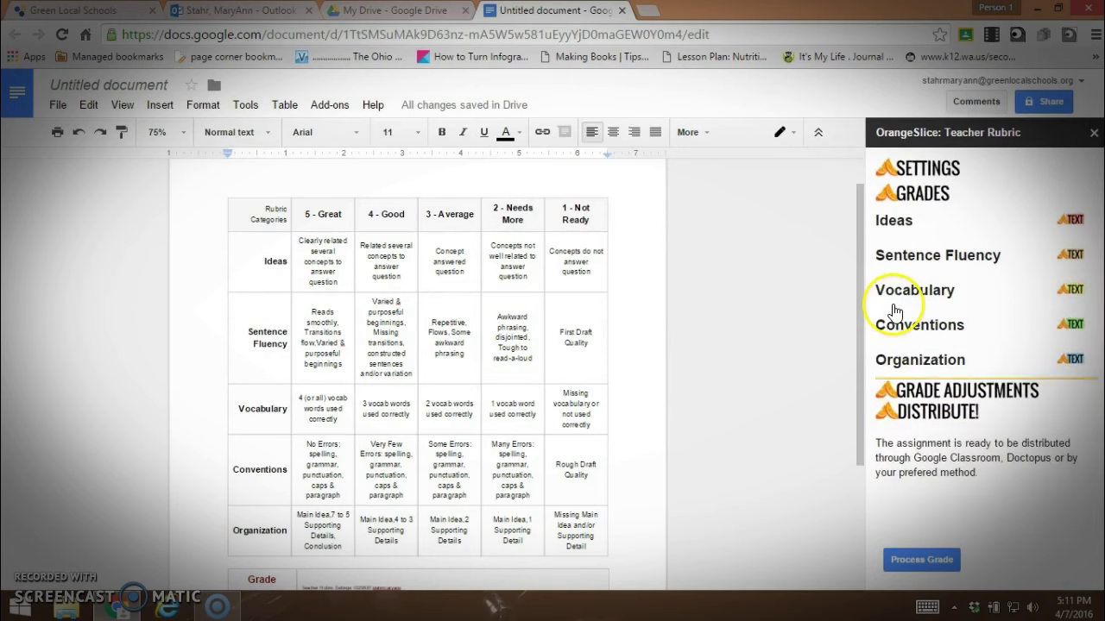
{"action": "left_click", "coordinate": [927, 560]}
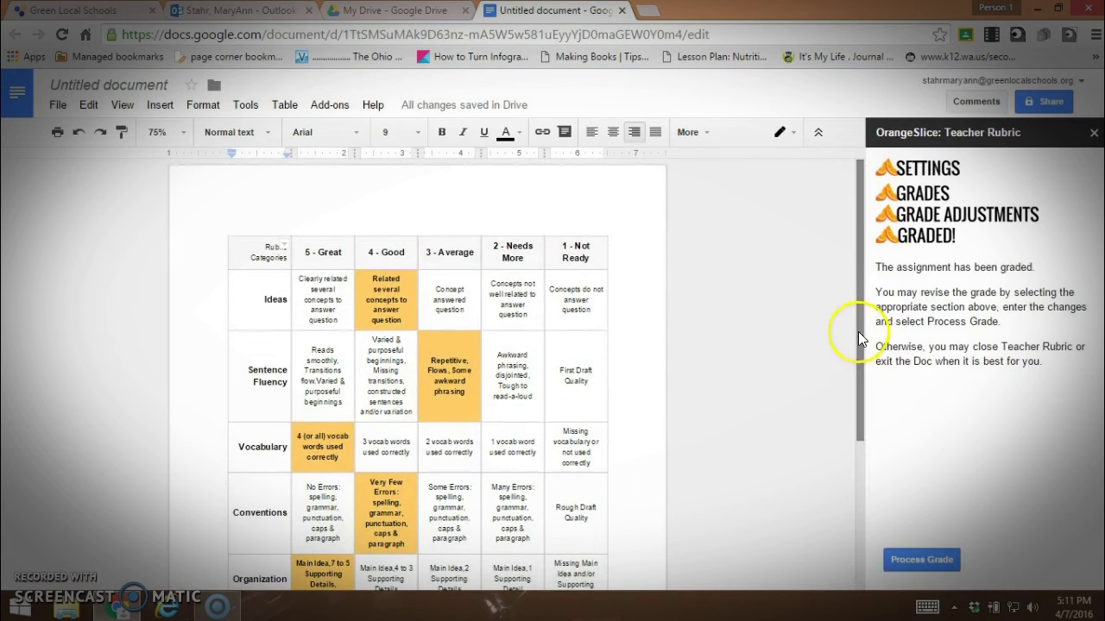
- Place the insertion point above the rubric table in the new copy
{"action": "left_click", "coordinate": [307, 207]}
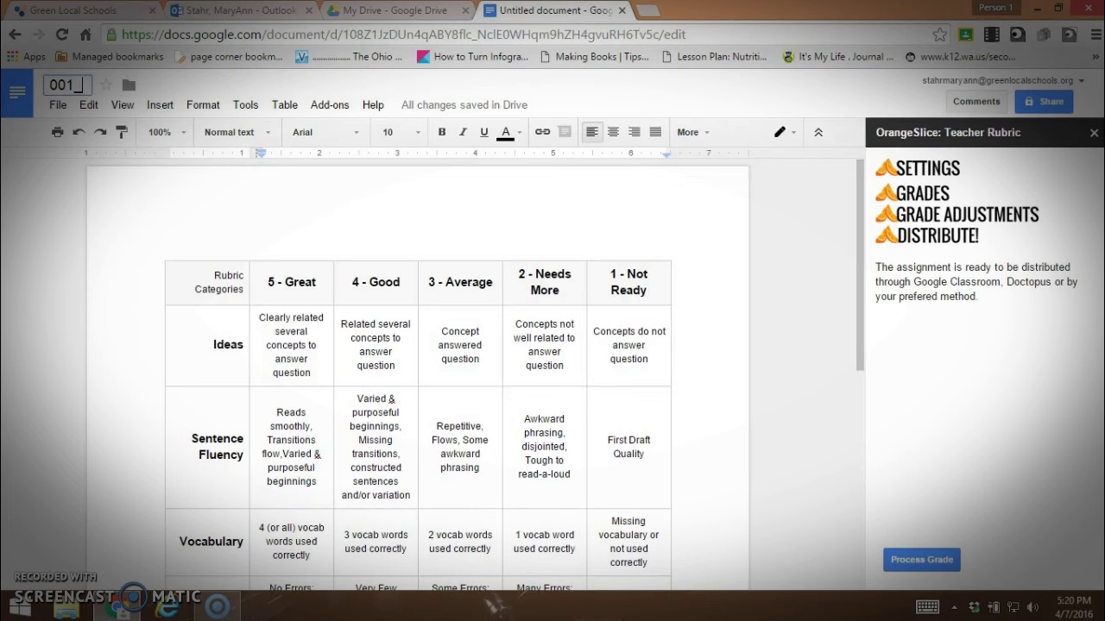
- Complete the title as 001_Rubric and start a fresh second page below the Grade table
{"action": "type", "text": "Rubric"}
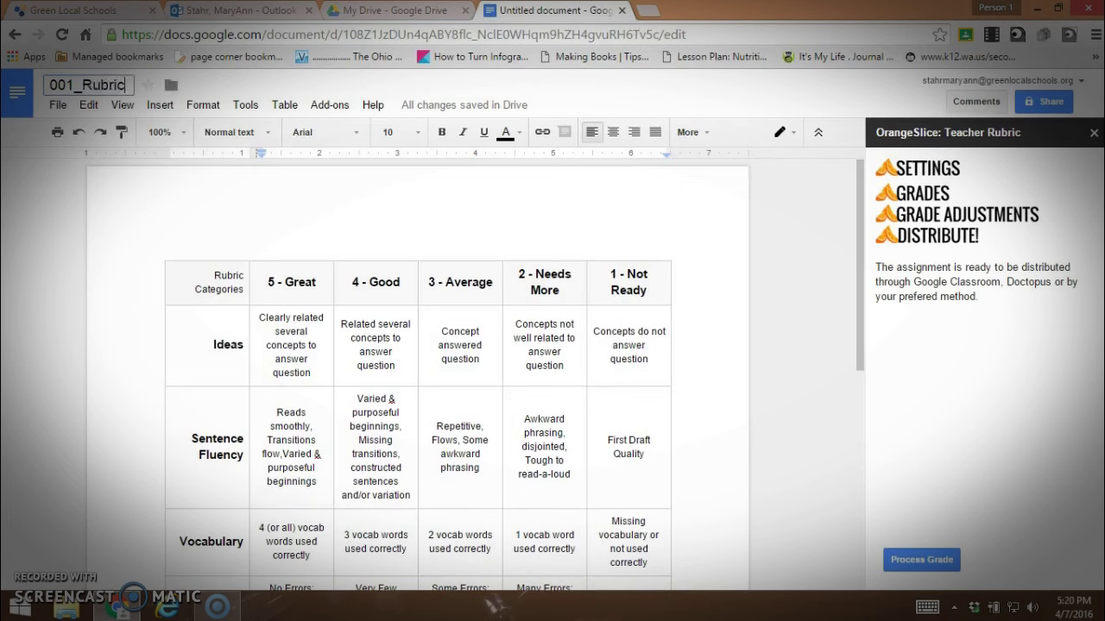
{"action": "key", "text": "Return"}
{"action": "scroll", "coordinate": [695, 217], "scroll_direction": "down", "scroll_amount": 2}
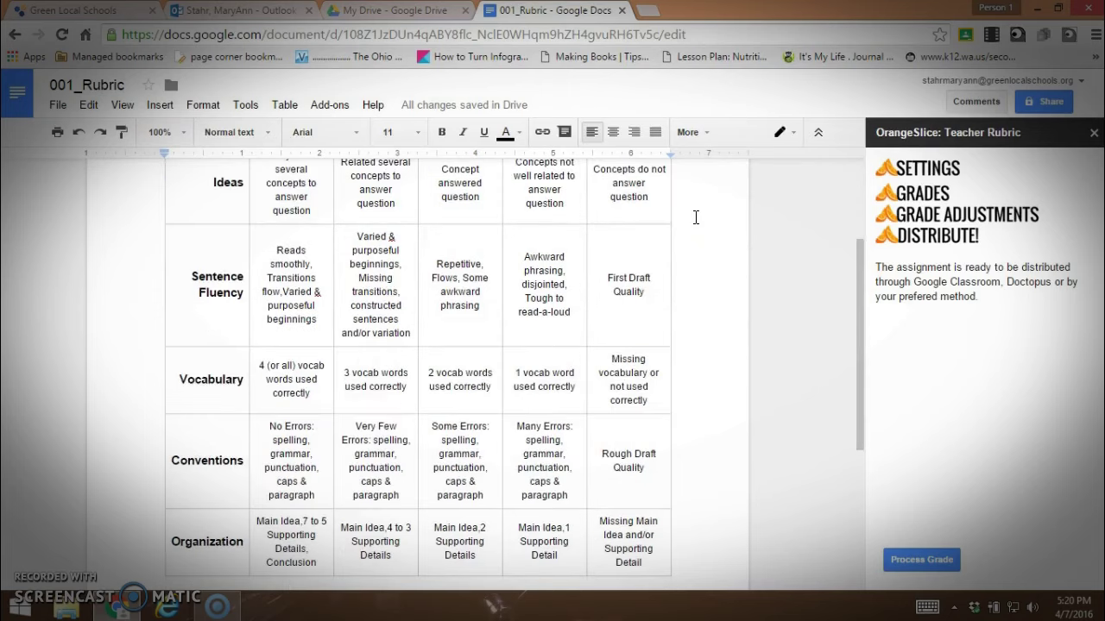
{"action": "scroll", "coordinate": [695, 218], "scroll_direction": "down", "scroll_amount": 3}
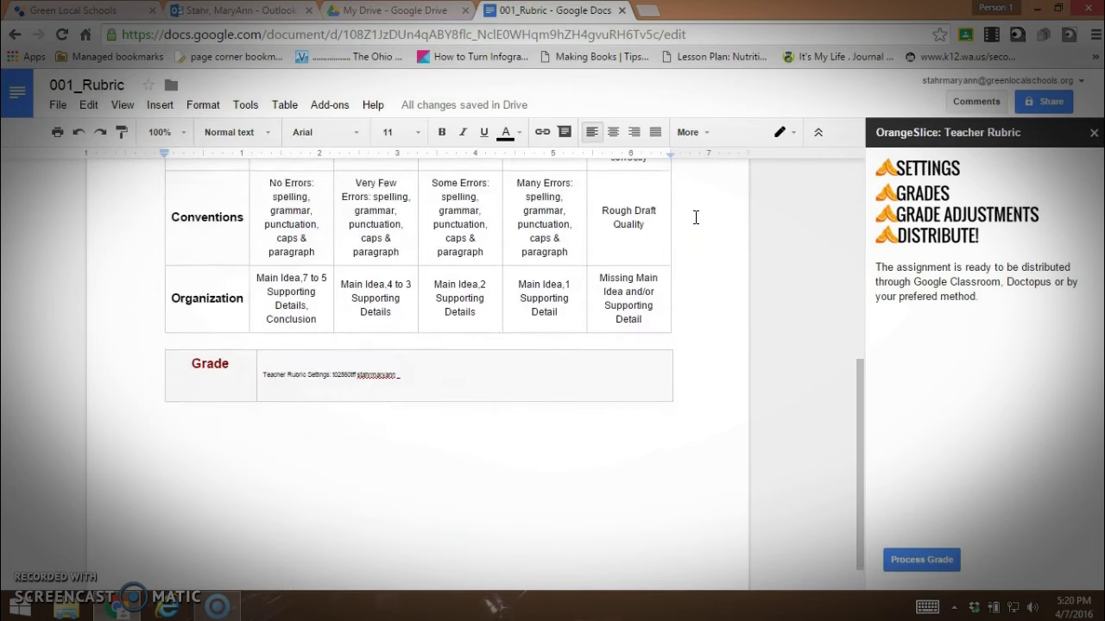
{"action": "left_click", "coordinate": [237, 427]}
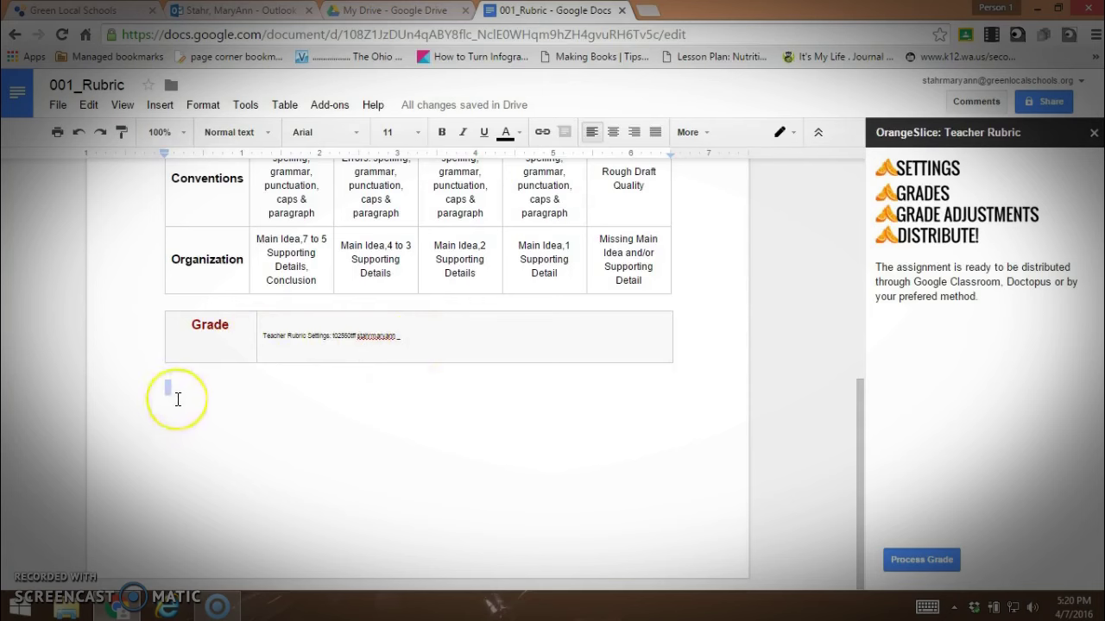
{"action": "key", "text": "Return"}
{"action": "key", "text": "Return"}
{"action": "key", "text": "Return"}
{"action": "key", "text": "Return"}
{"action": "key", "text": "Return"}
{"action": "key", "text": "Return"}
{"action": "key", "text": "Return"}
{"action": "key", "text": "Return"}
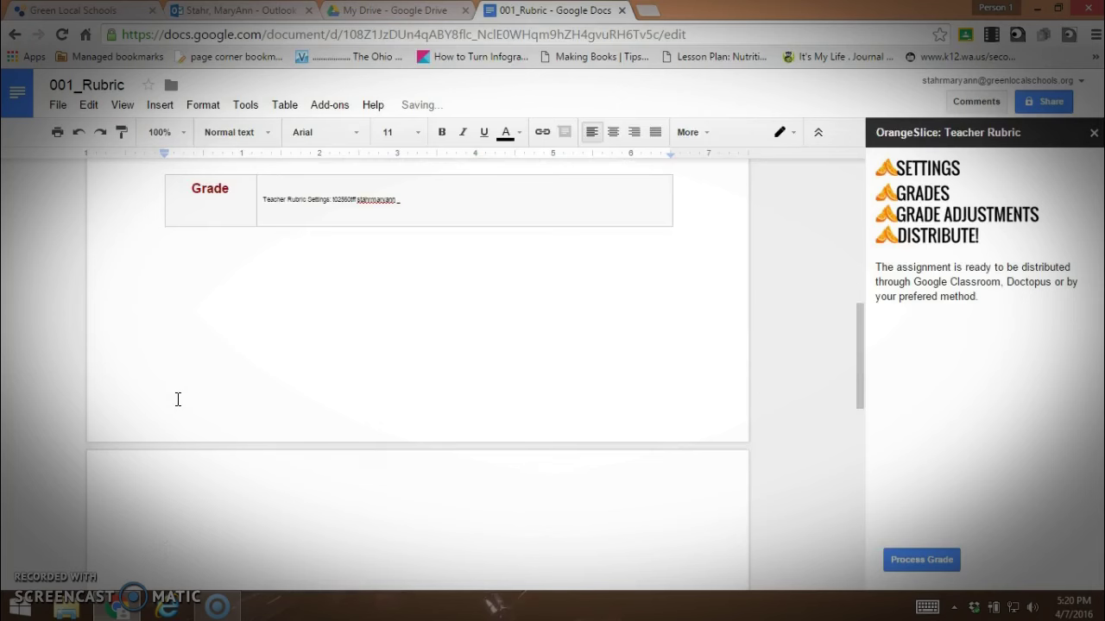
- Add Name, Date, Teacher's Name and Assignment lines, then a centred My Summer Vacation heading
{"action": "type", "text": "Name"}
{"action": "key", "text": "Return"}
{"action": "type", "text": "Date"}
{"action": "key", "text": "Return"}
{"action": "type", "text": "Teacher's"}
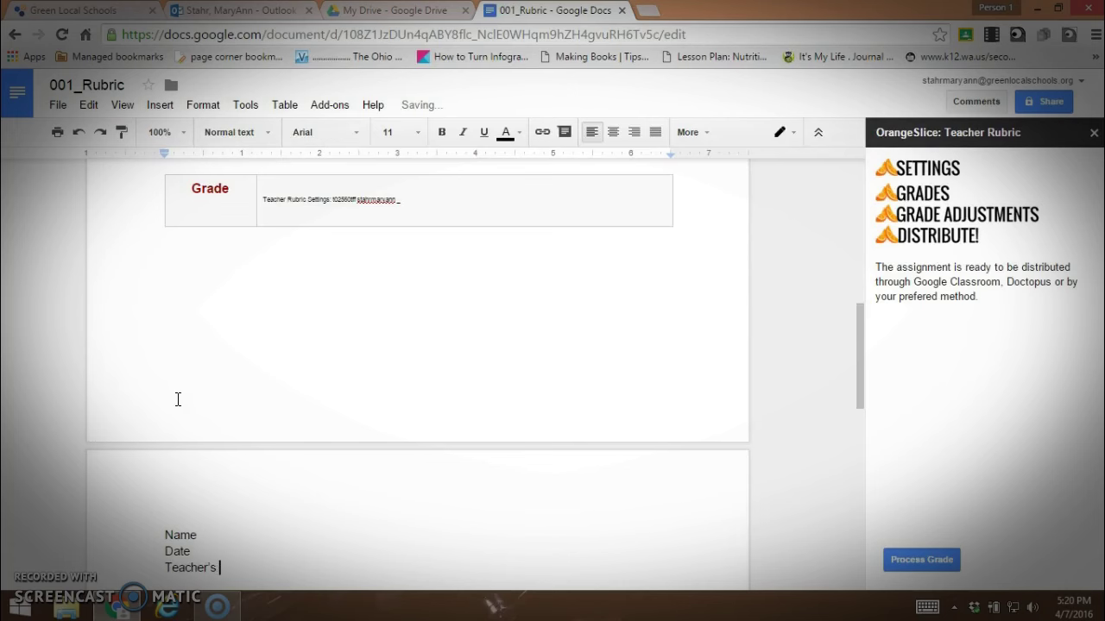
{"action": "type", "text": " Name"}
{"action": "key", "text": "Return"}
{"action": "type", "text": "Assignmen"}
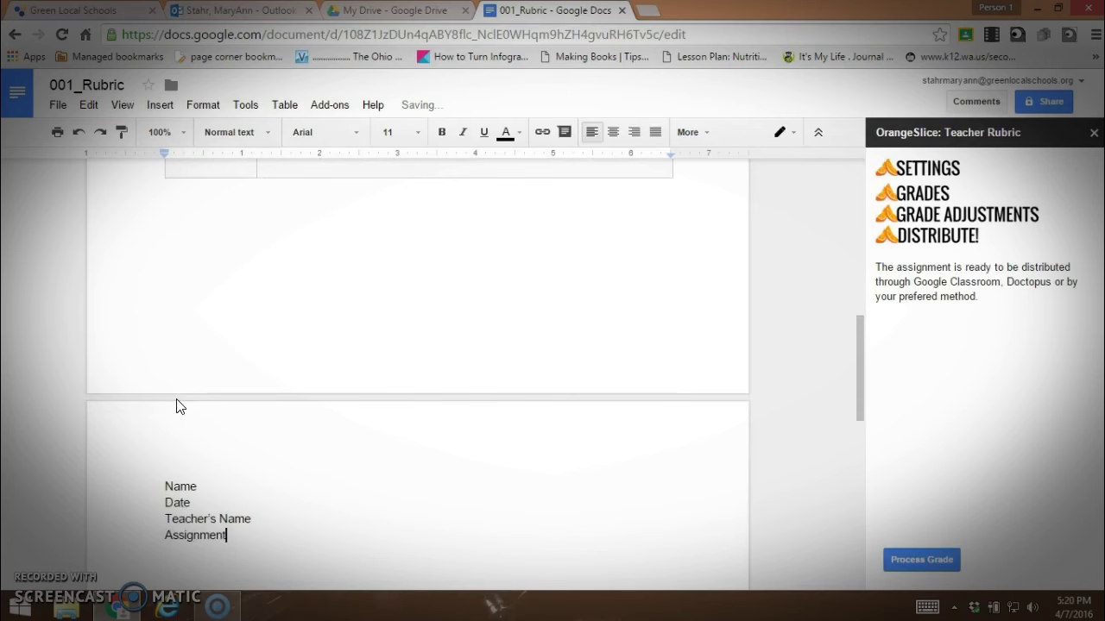
{"action": "type", "text": "t"}
{"action": "key", "text": "Return"}
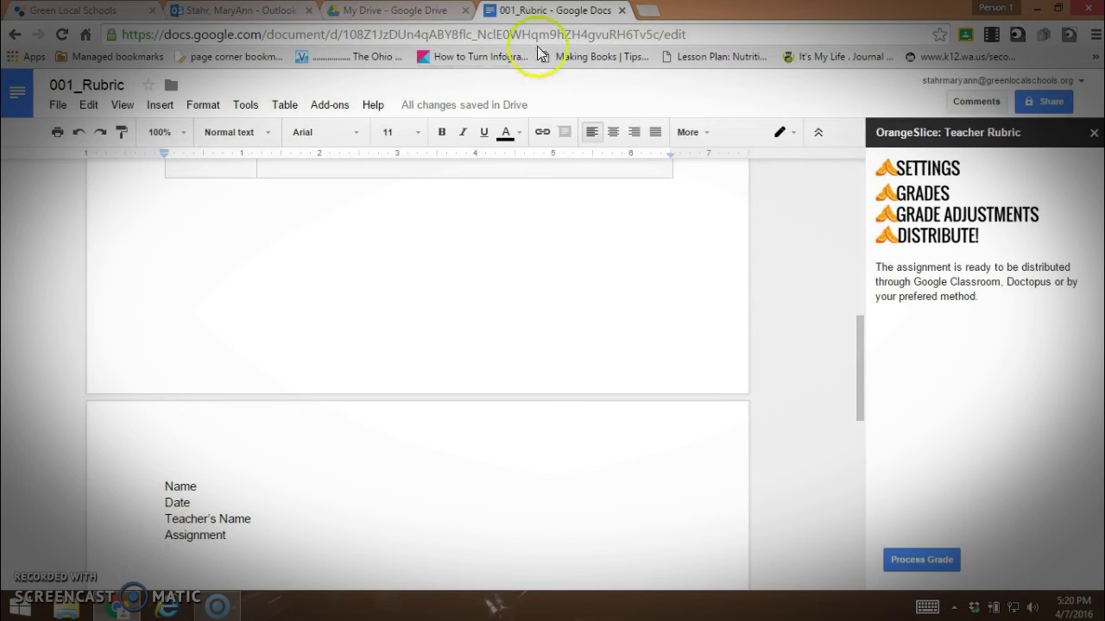
{"action": "left_click", "coordinate": [618, 134]}
{"action": "type", "text": "My "}
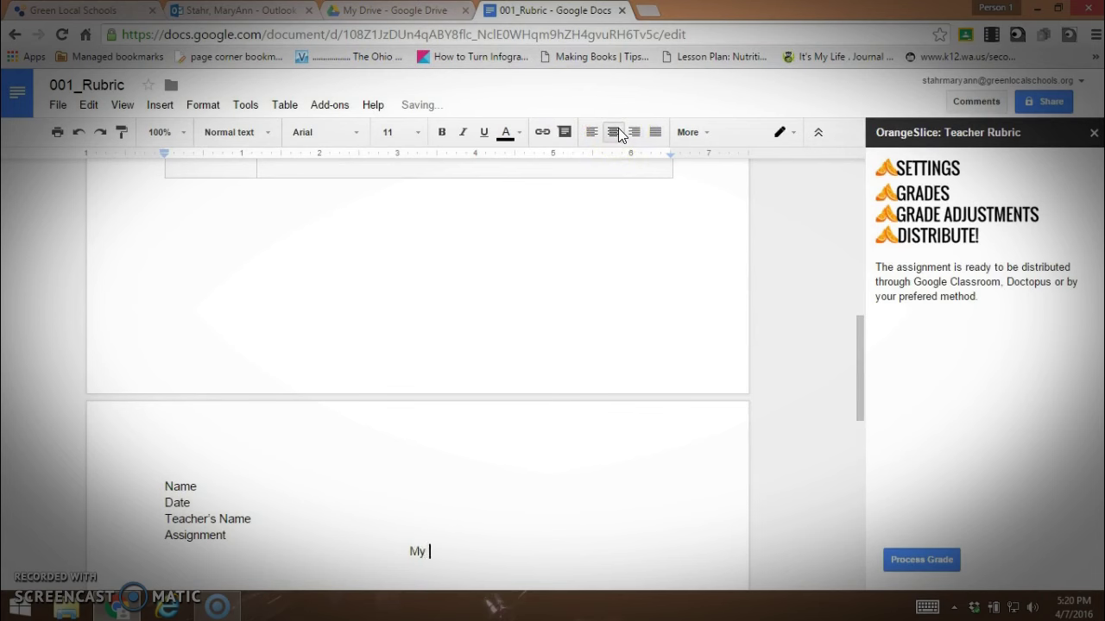
{"action": "type", "text": "Summer Vacation"}
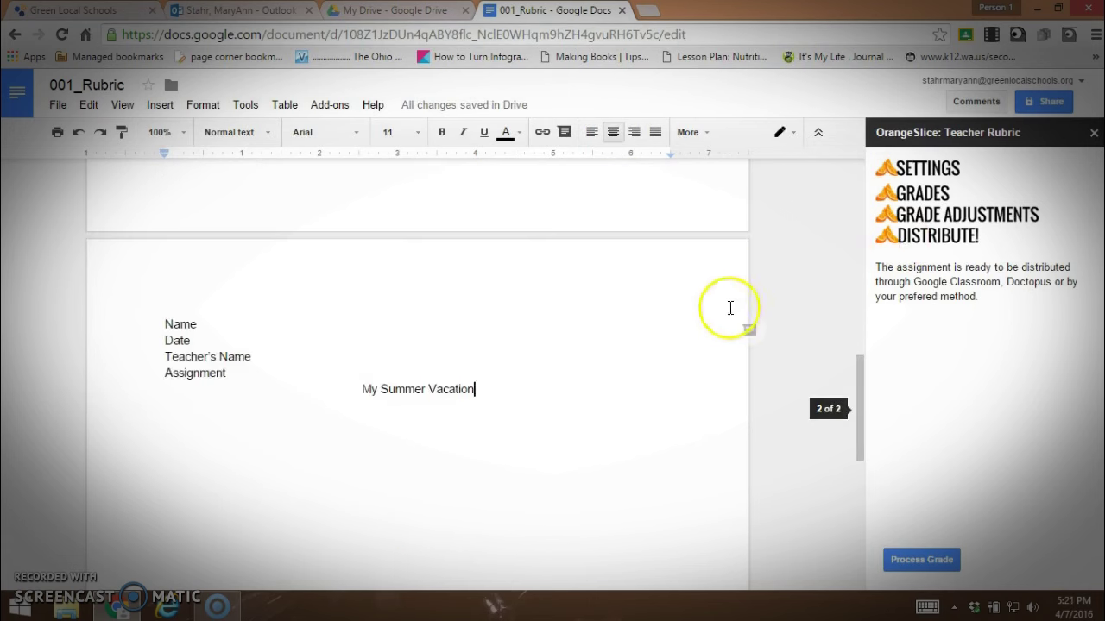
- Scroll back up to the top of the rubric document
{"action": "scroll", "coordinate": [557, 457], "scroll_direction": "up", "scroll_amount": 10}
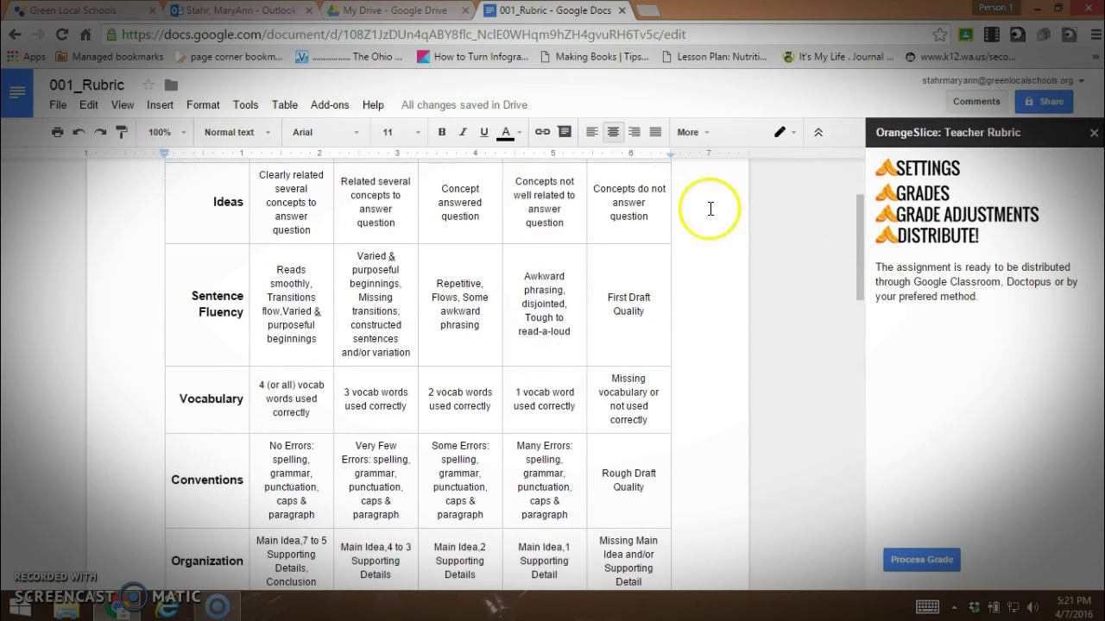
{"action": "scroll", "coordinate": [711, 210], "scroll_direction": "up", "scroll_amount": 1}
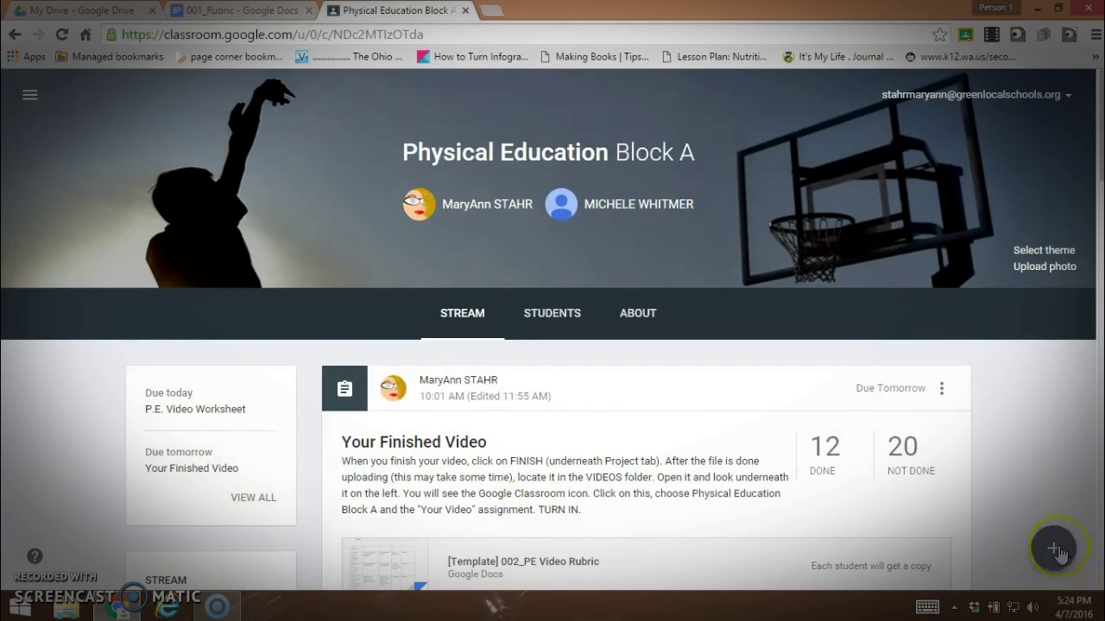
- Create a new class assignment and type its title, 001_My Summer Vacation
{"action": "mouse_move", "coordinate": [1059, 554]}
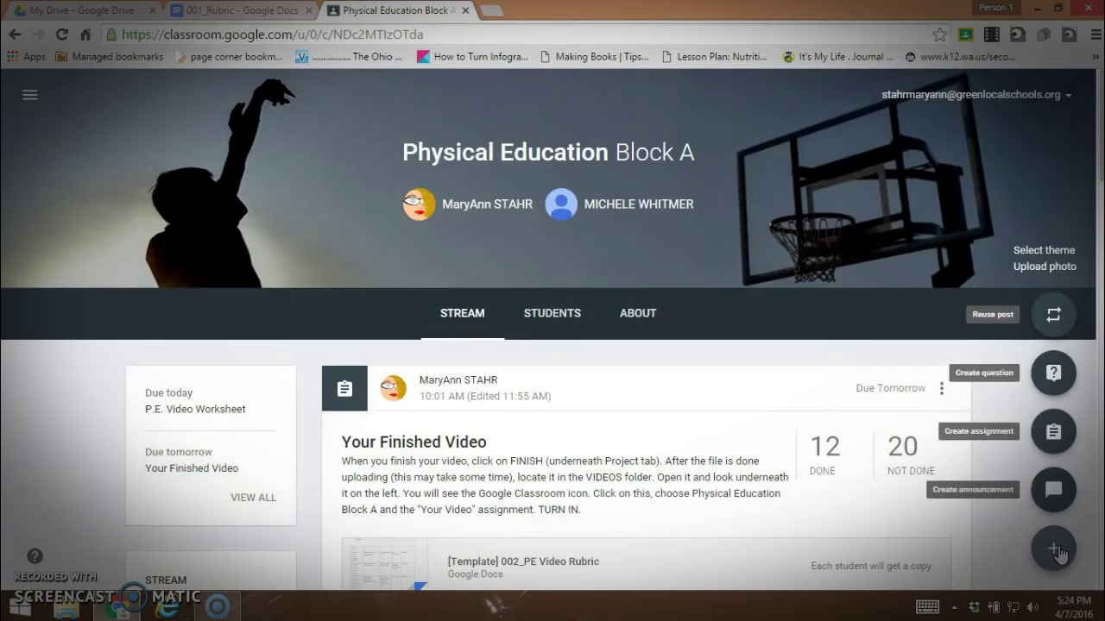
{"action": "left_click", "coordinate": [1054, 432]}
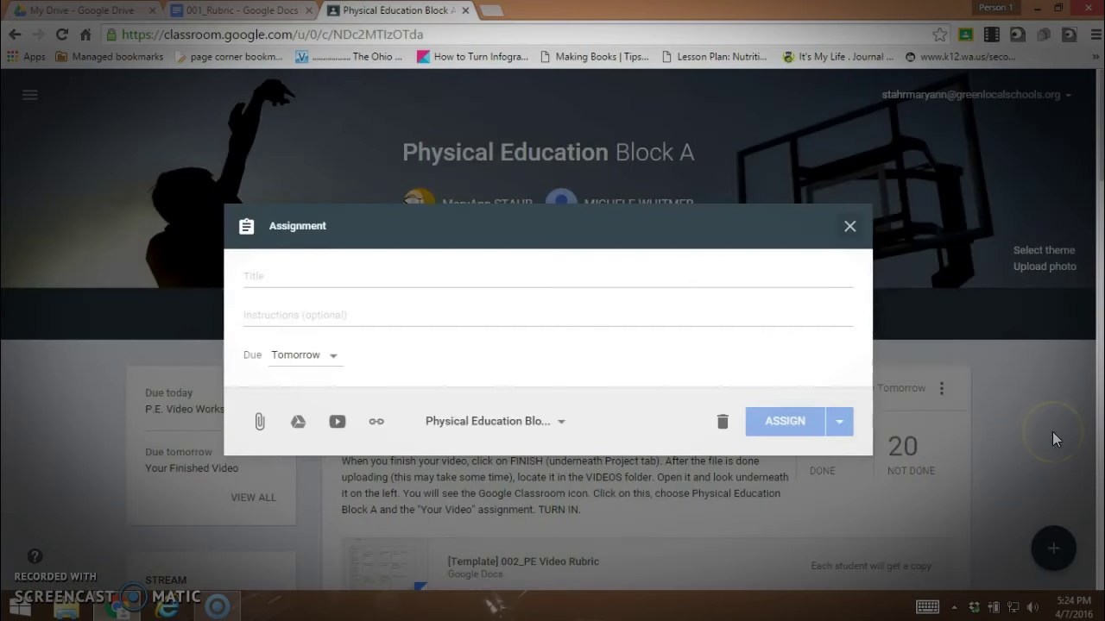
{"action": "left_click", "coordinate": [276, 270]}
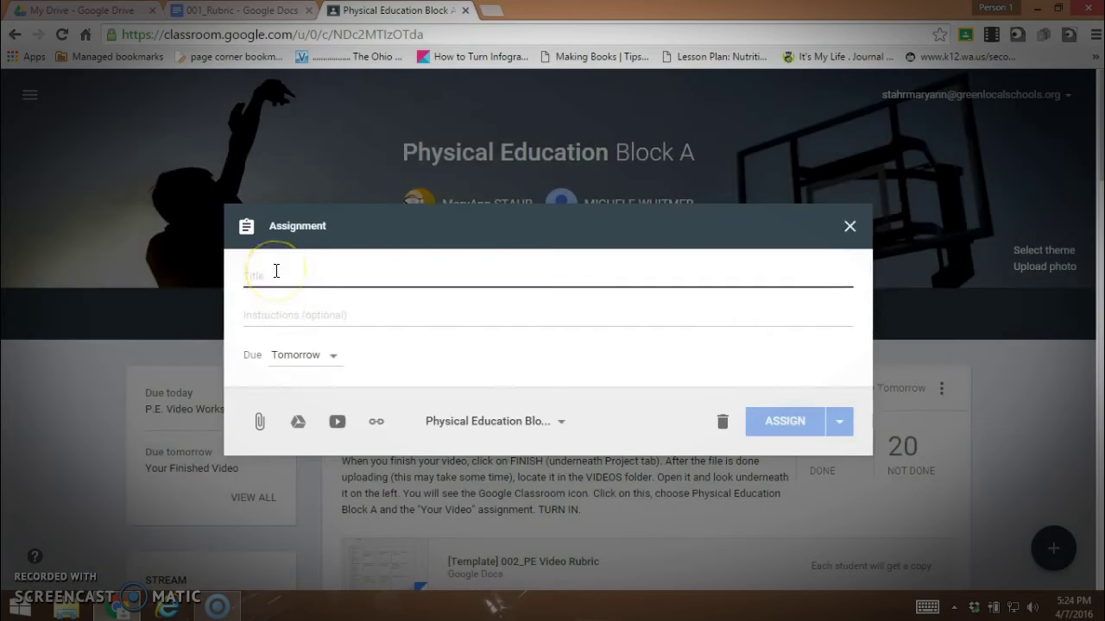
{"action": "type", "text": "001"}
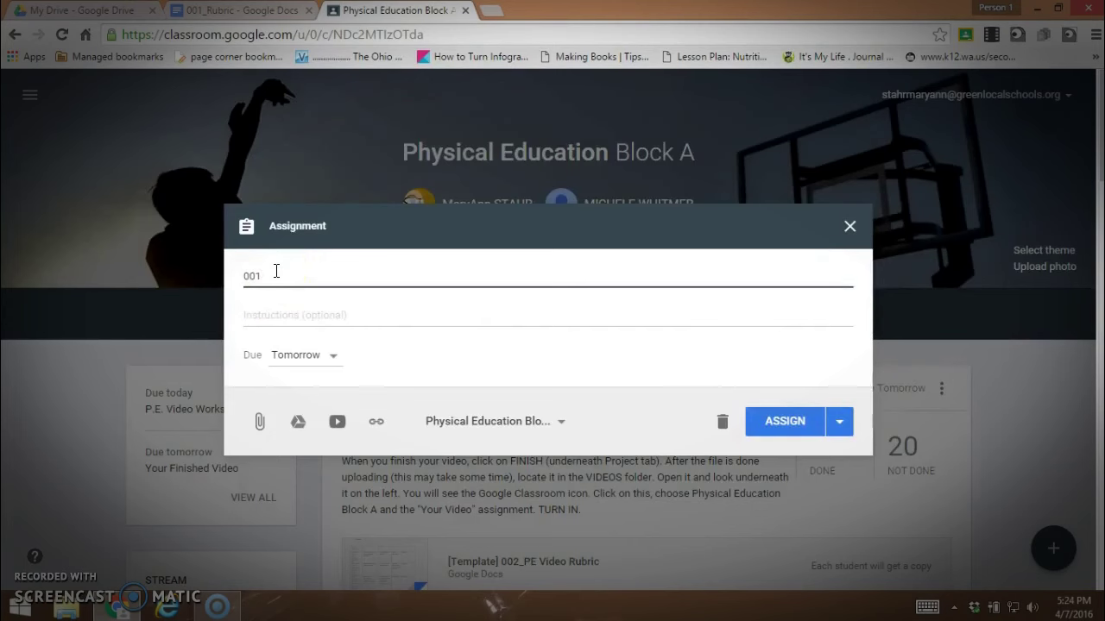
{"action": "type", "text": "_"}
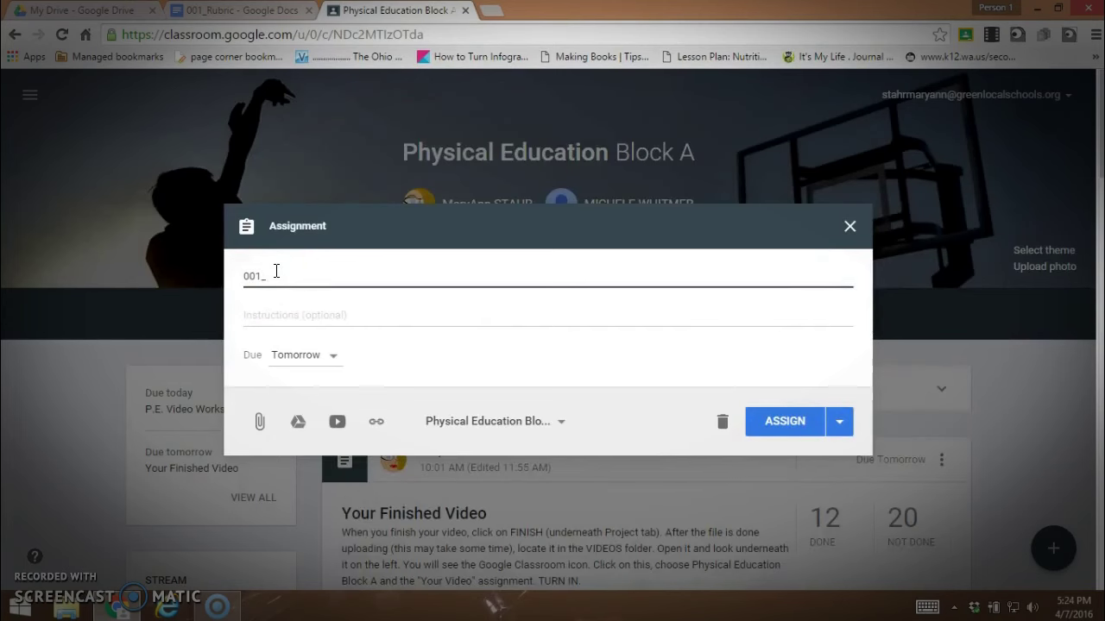
{"action": "type", "text": "My Summer Vacation"}
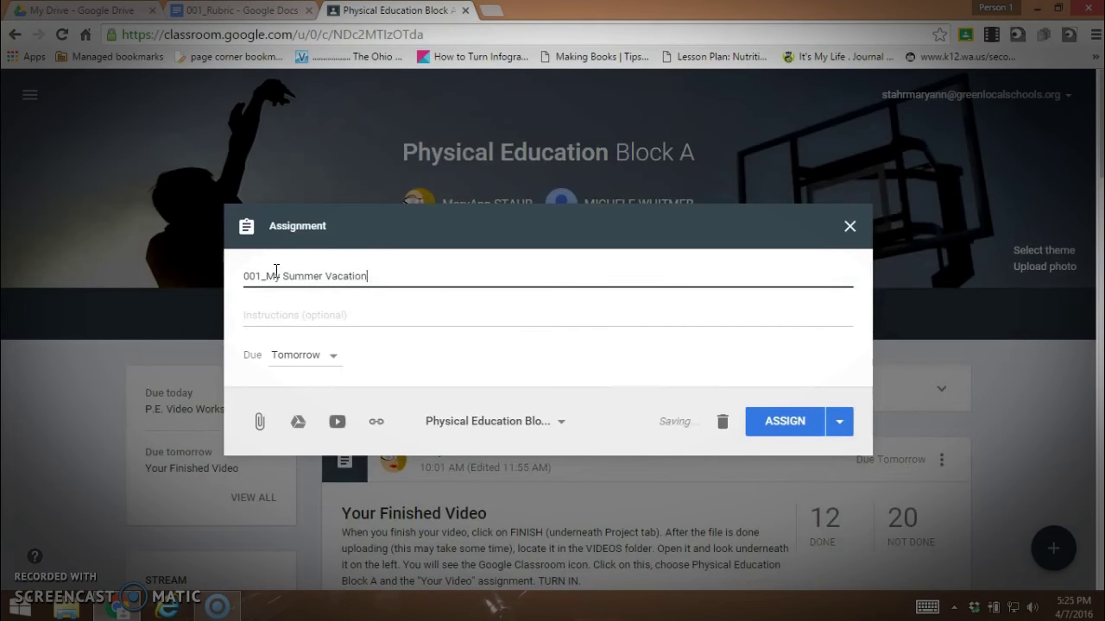
- Set the assignment's due date to April 15 from the calendar
{"action": "left_click", "coordinate": [332, 361]}
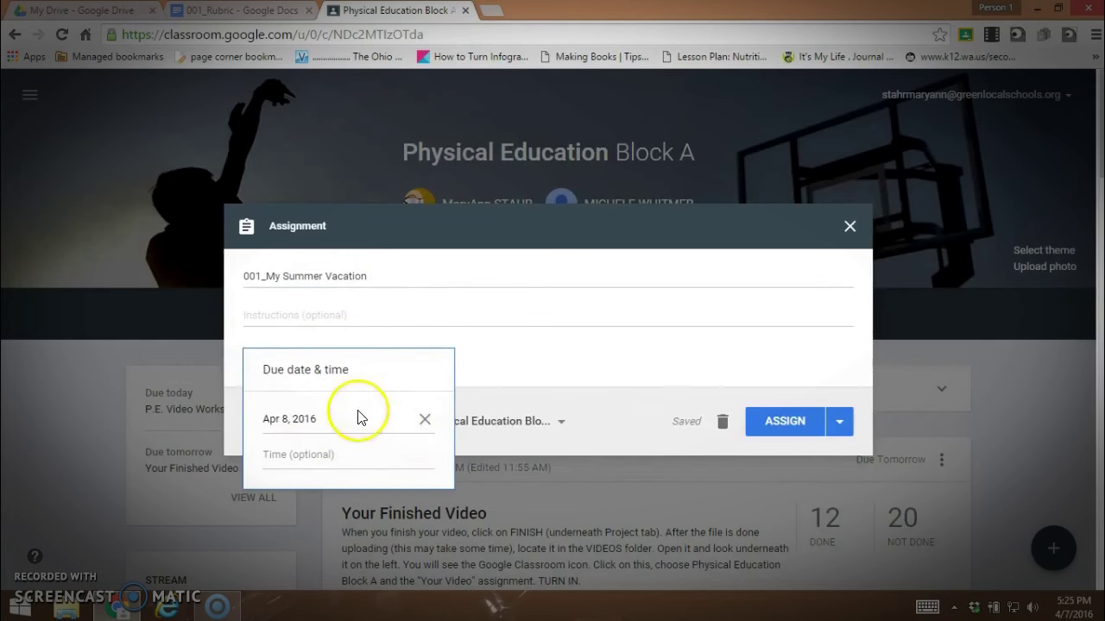
{"action": "left_click", "coordinate": [306, 420]}
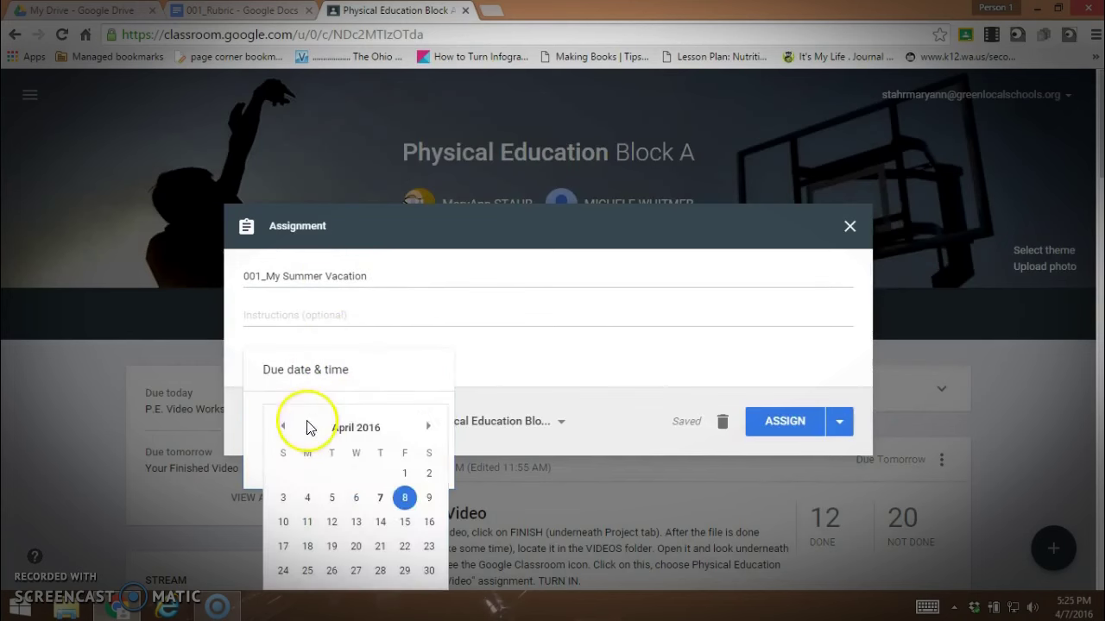
{"action": "left_click", "coordinate": [405, 522]}
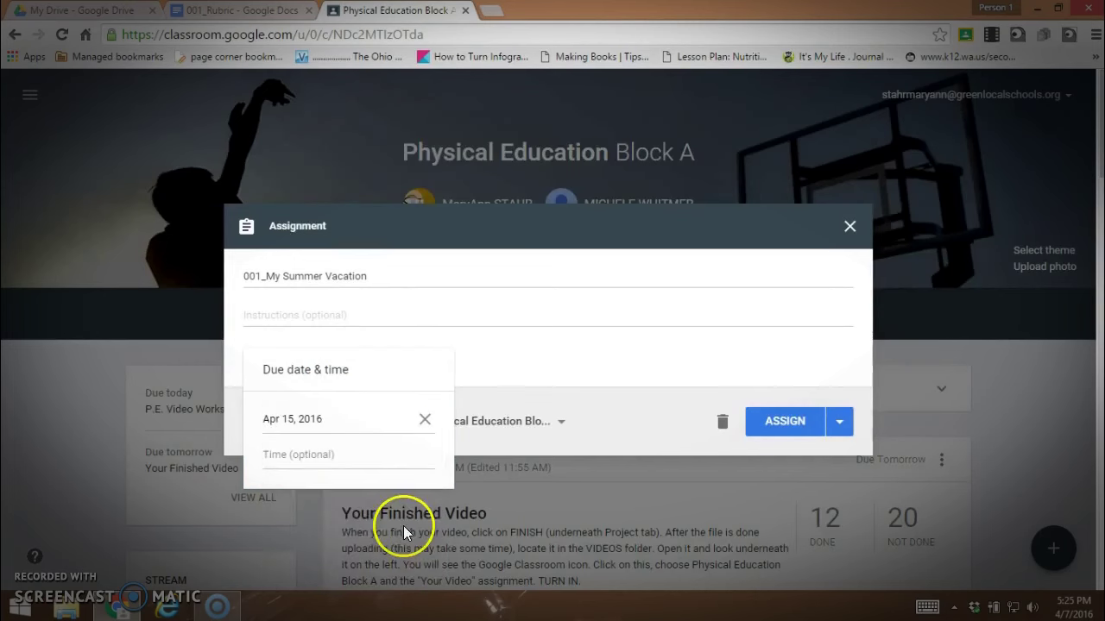
{"action": "left_click", "coordinate": [488, 442]}
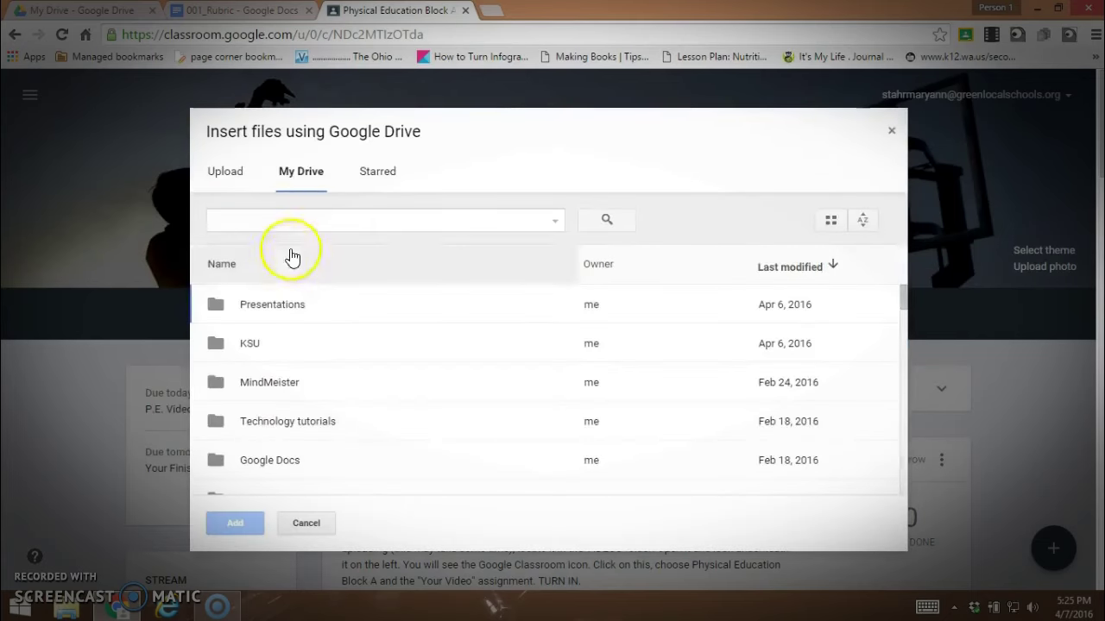
- Attach 001_Rubric from Drive with a copy for each student, and assign it to the class
{"action": "left_click", "coordinate": [287, 224]}
{"action": "type", "text": "001"}
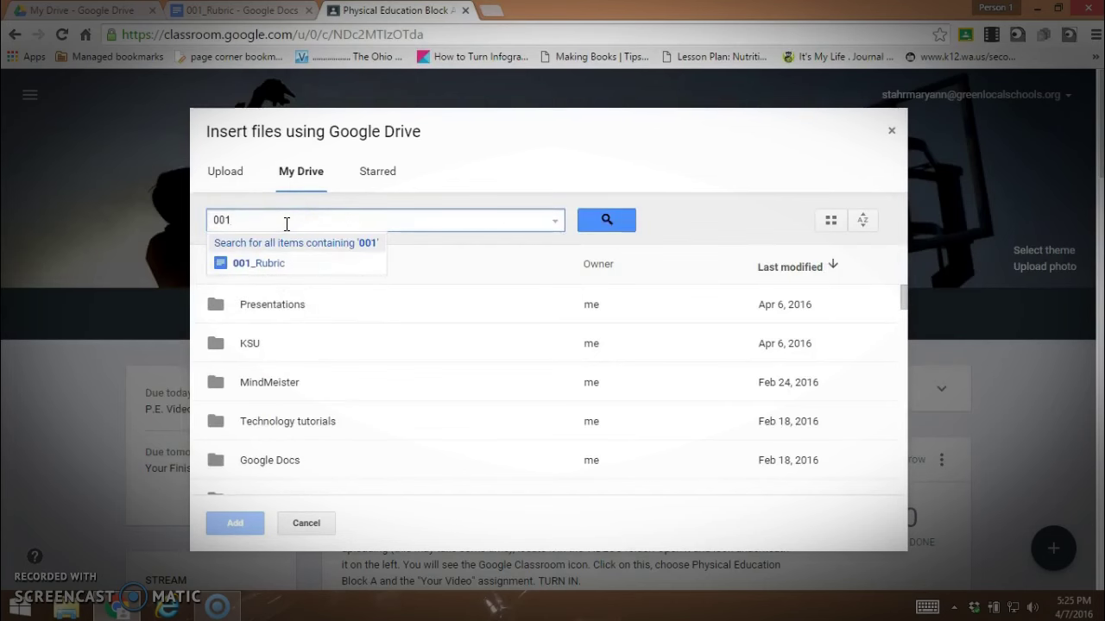
{"action": "left_click", "coordinate": [301, 264]}
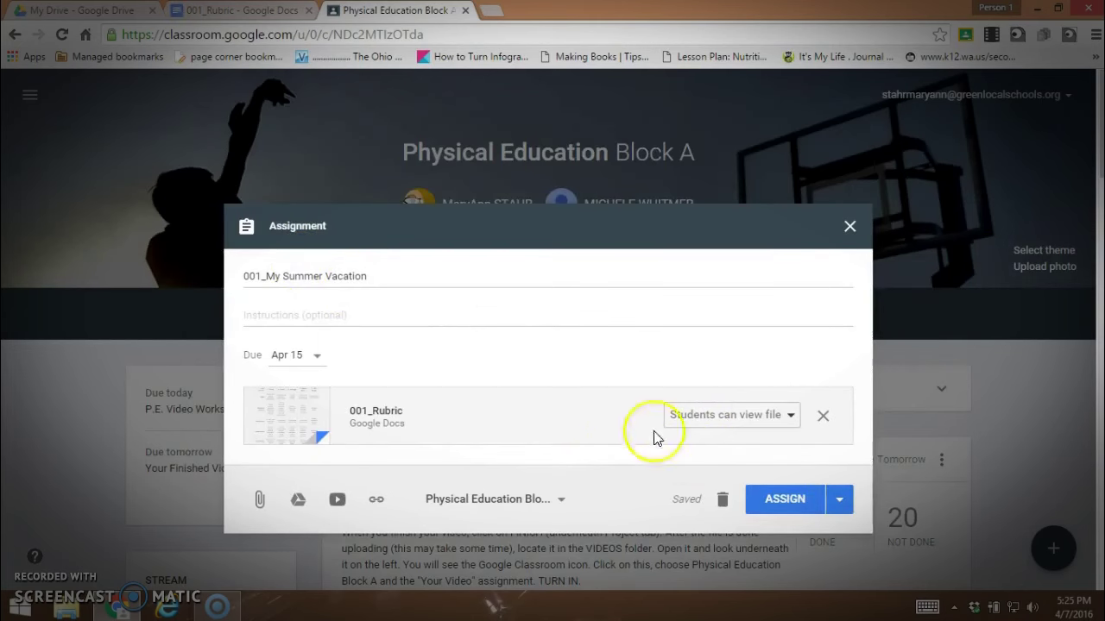
{"action": "left_click", "coordinate": [793, 418]}
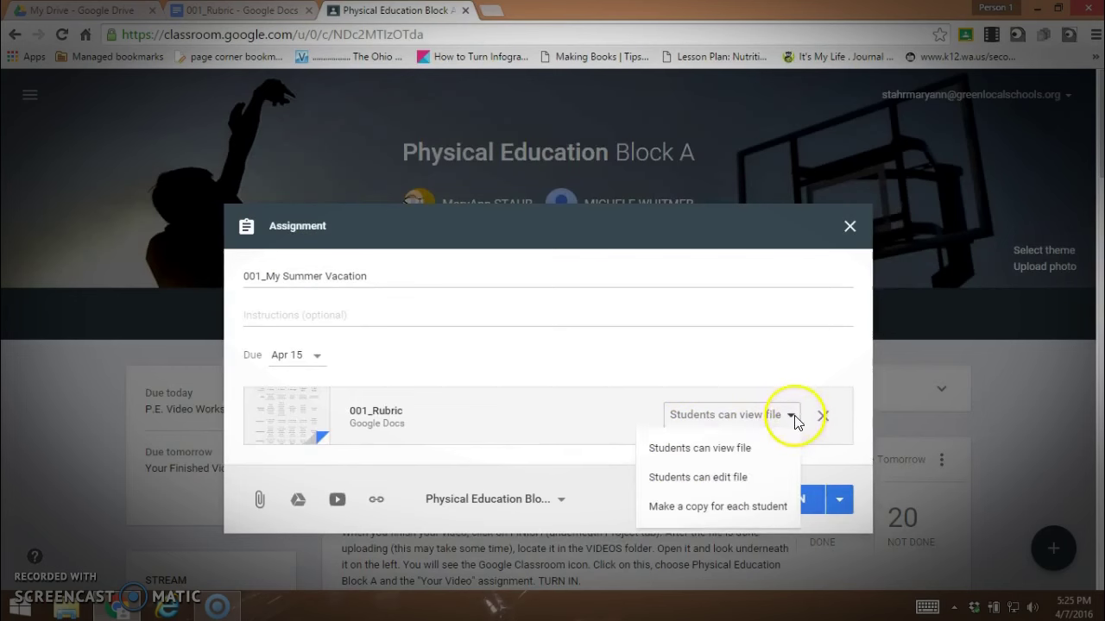
{"action": "left_click", "coordinate": [728, 507]}
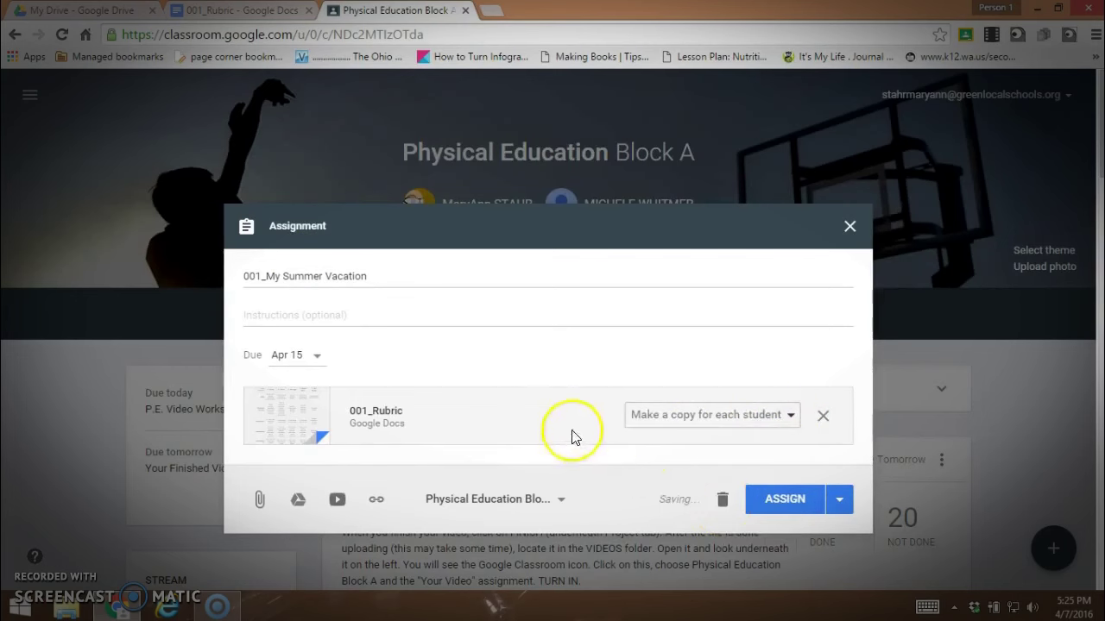
{"action": "left_click", "coordinate": [781, 505]}
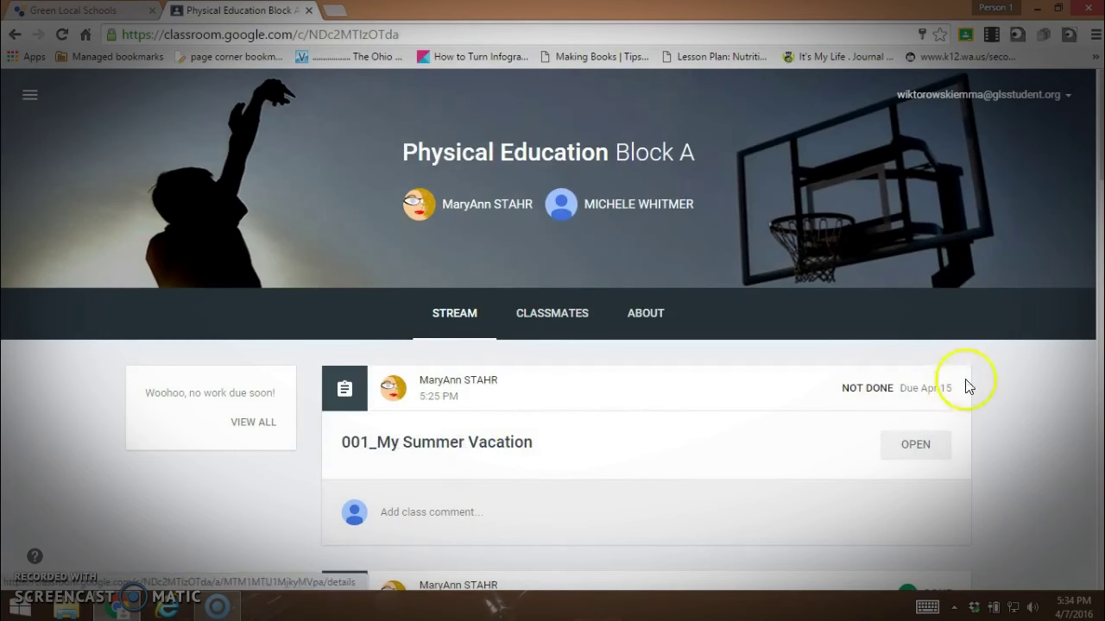
- Open the 001_My Summer Vacation assignment's rubric copy and scroll down to its page 2 heading
{"action": "left_click", "coordinate": [920, 444]}
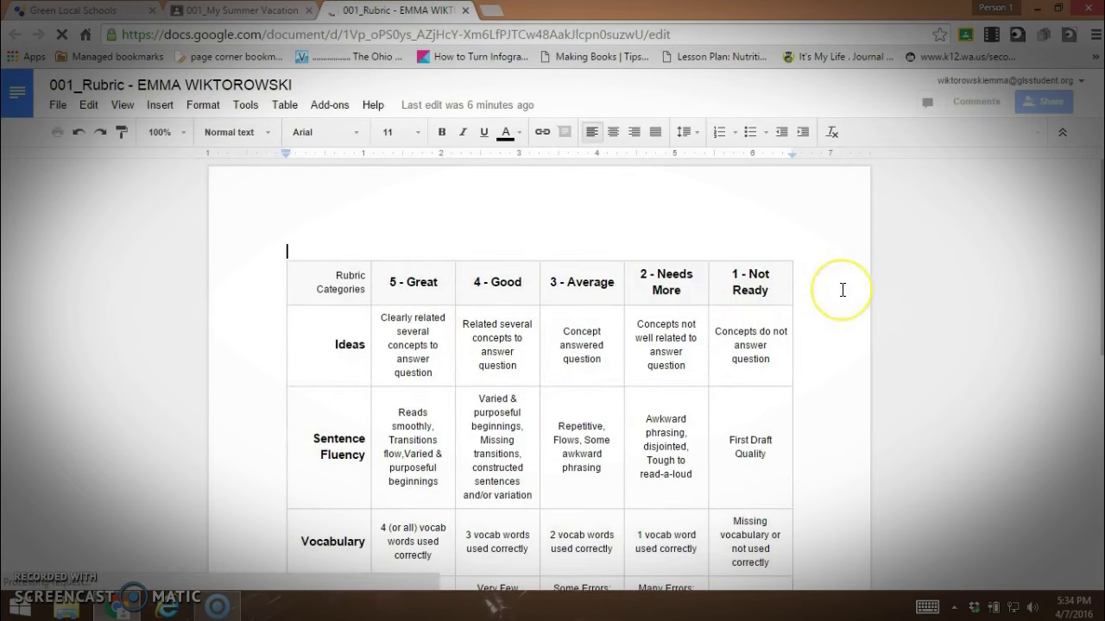
{"action": "scroll", "coordinate": [842, 290], "scroll_direction": "down", "scroll_amount": 5}
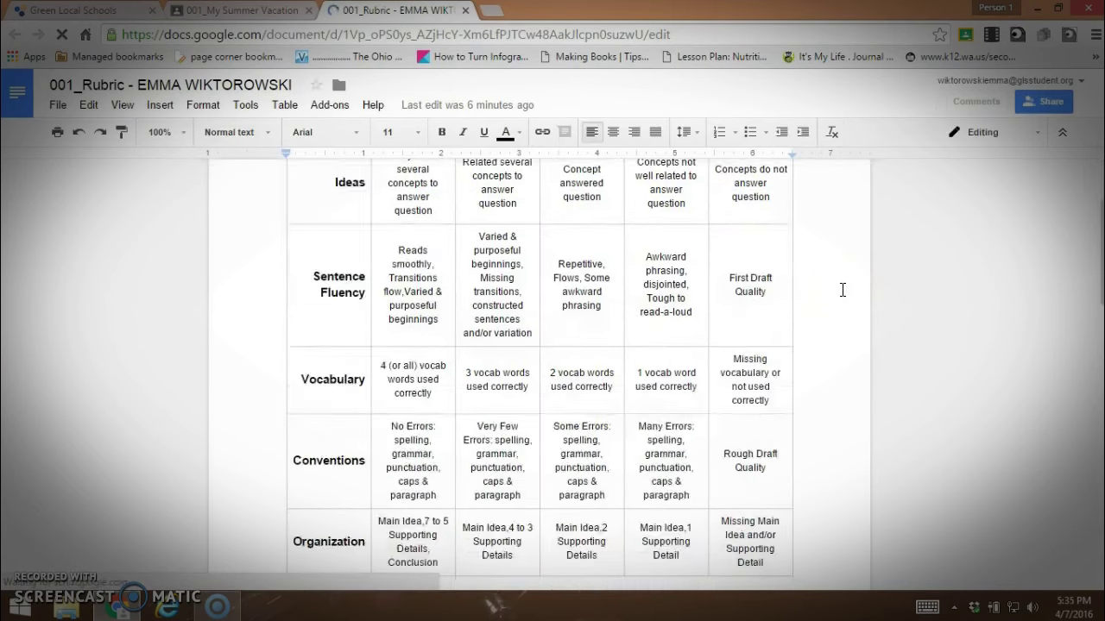
{"action": "scroll", "coordinate": [842, 290], "scroll_direction": "down", "scroll_amount": 1}
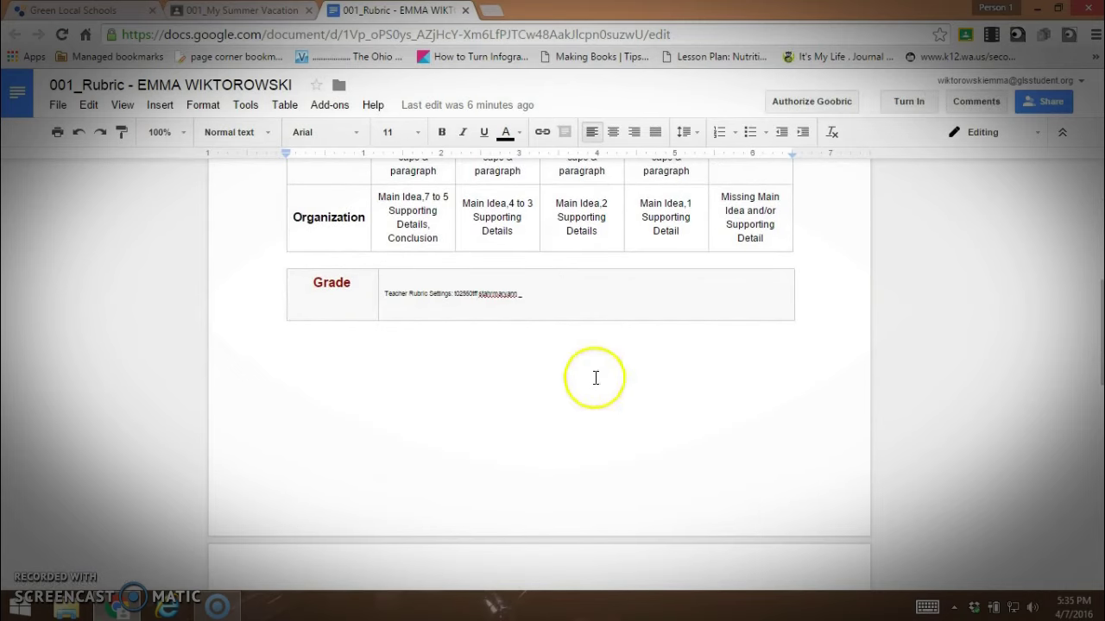
{"action": "scroll", "coordinate": [617, 375], "scroll_direction": "down", "scroll_amount": 2}
- Add a left-aligned line 'What I did during my summer vacation' below the My Summer Vacation title
{"action": "scroll", "coordinate": [770, 385], "scroll_direction": "down", "scroll_amount": 2}
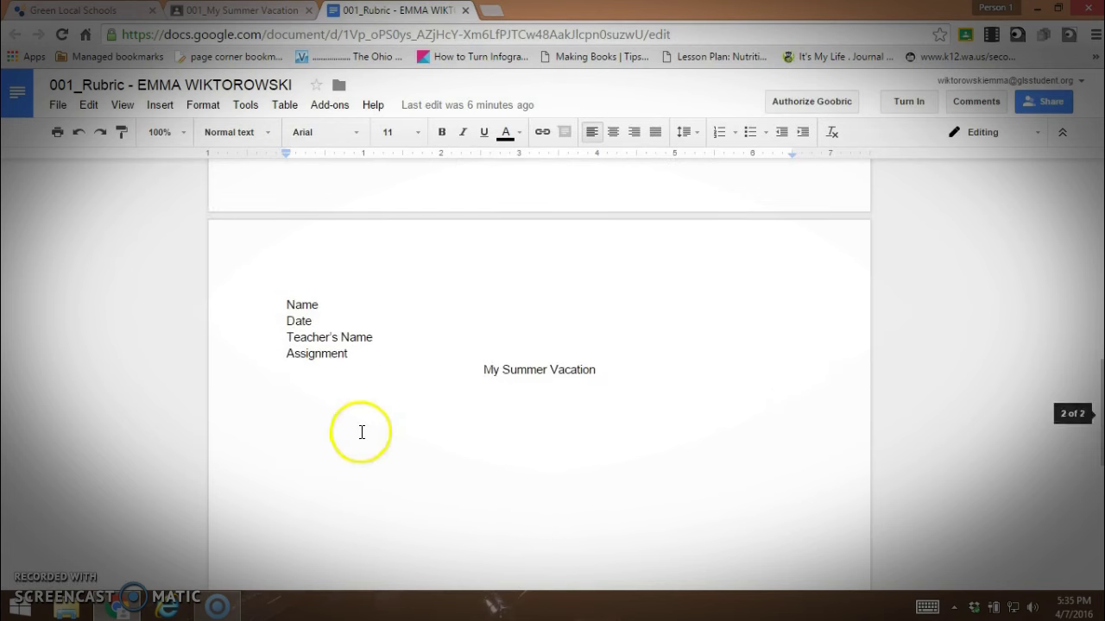
{"action": "left_click", "coordinate": [360, 434]}
{"action": "left_click", "coordinate": [651, 366]}
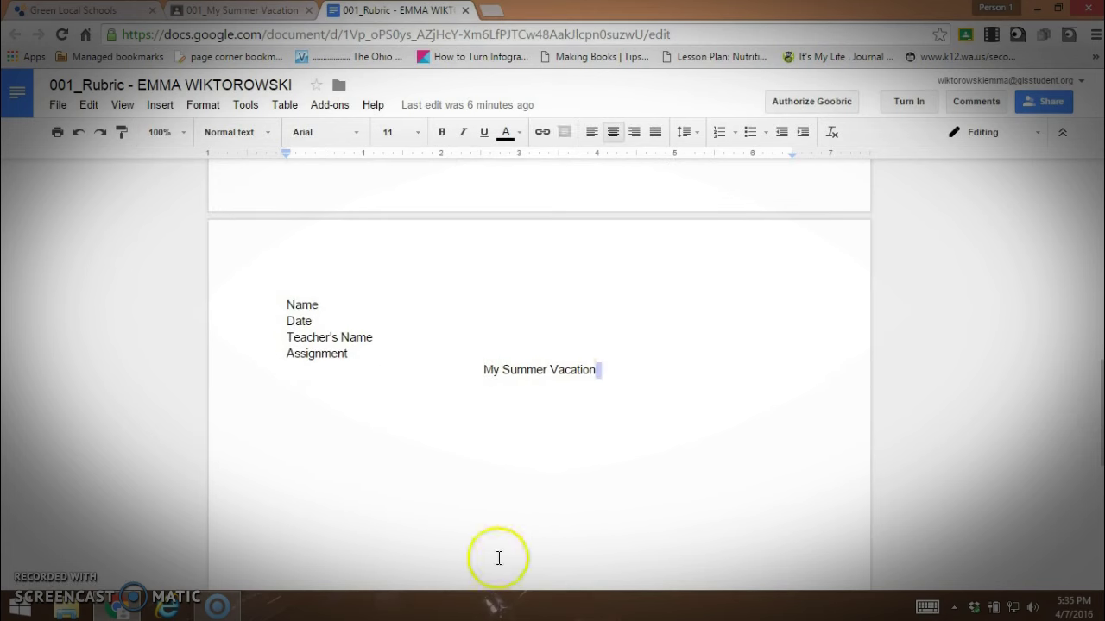
{"action": "left_click", "coordinate": [316, 518]}
{"action": "key", "text": "Return"}
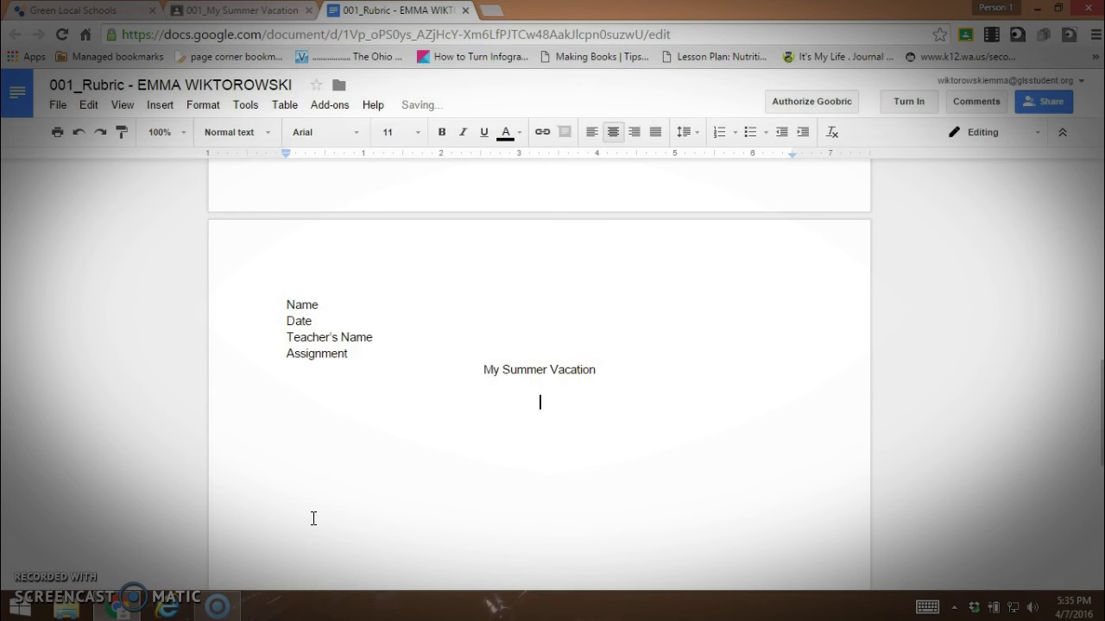
{"action": "left_click", "coordinate": [592, 134]}
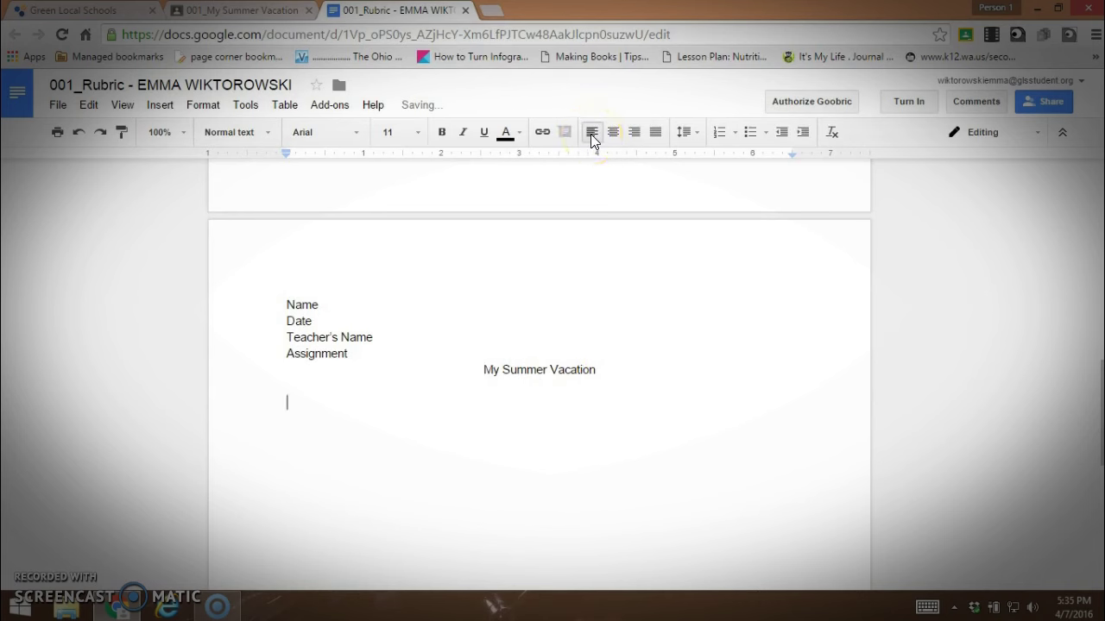
{"action": "type", "text": "What I did "}
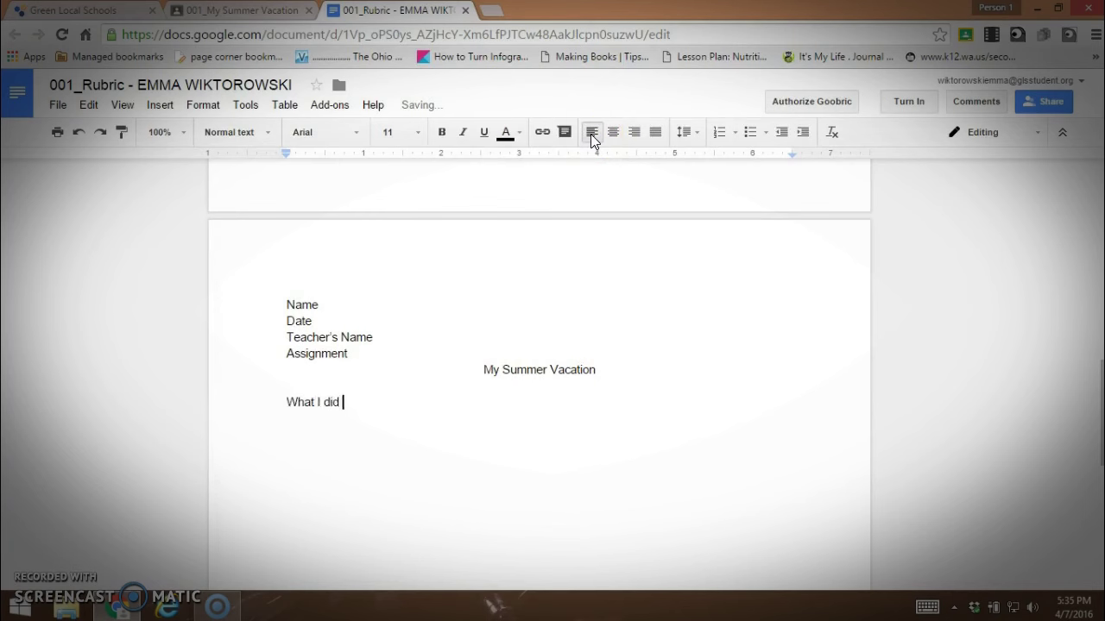
{"action": "type", "text": "duirng"}
{"action": "key", "text": "BackSpace"}
{"action": "key", "text": "BackSpace"}
{"action": "key", "text": "BackSpace"}
{"action": "key", "text": "BackSpace"}
{"action": "key", "text": "BackSpace"}
{"action": "type", "text": "ring my summer va"}
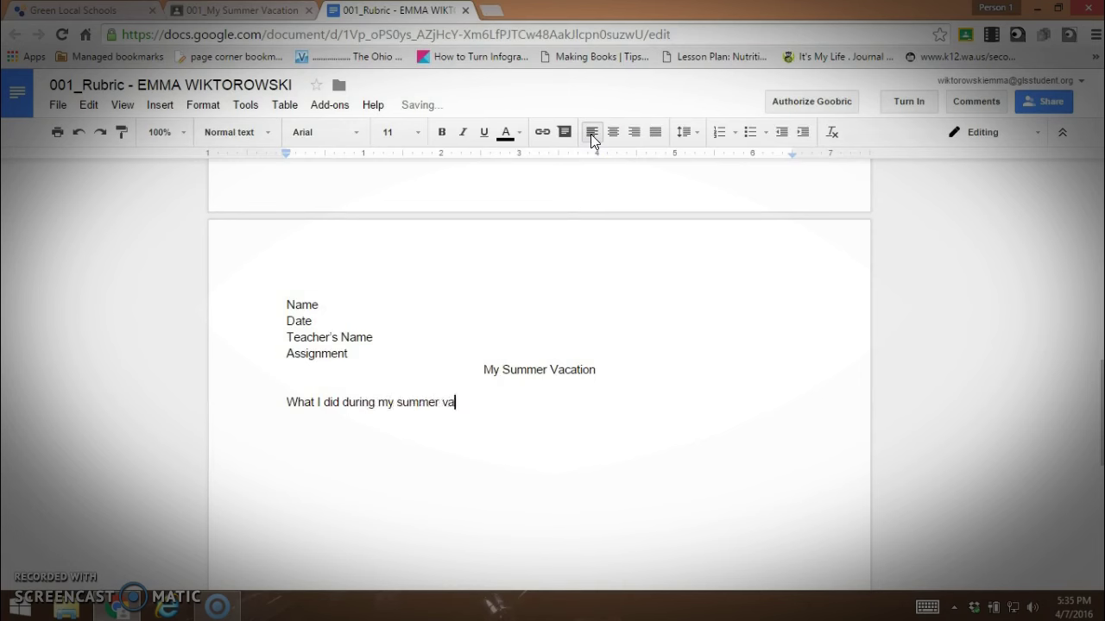
{"action": "type", "text": "cation"}
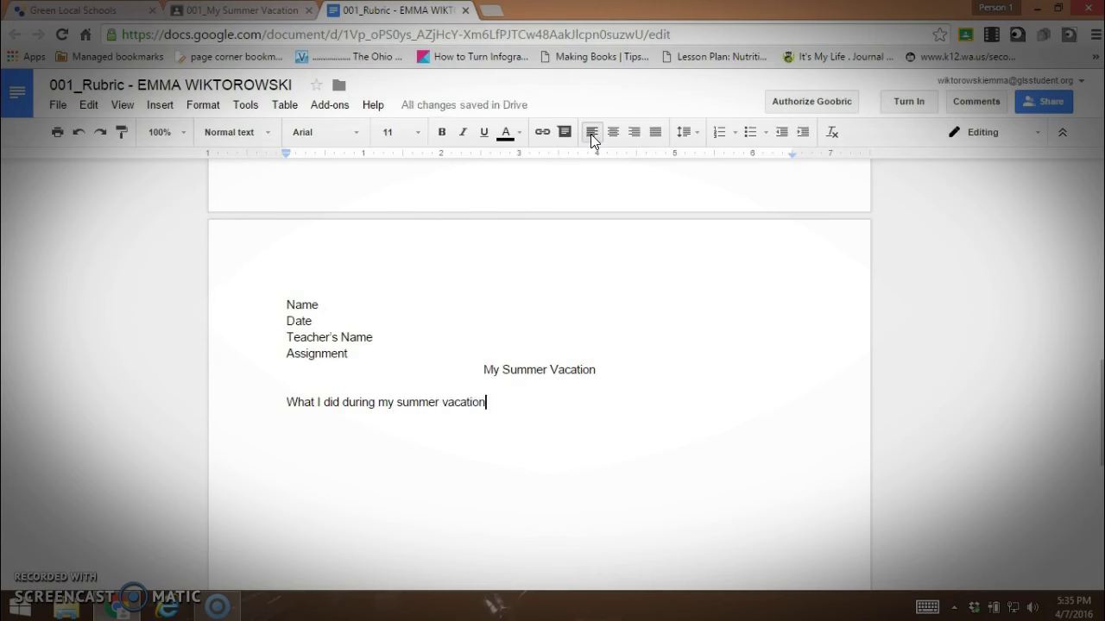
{"action": "scroll", "coordinate": [1051, 240], "scroll_direction": "up", "scroll_amount": 10}
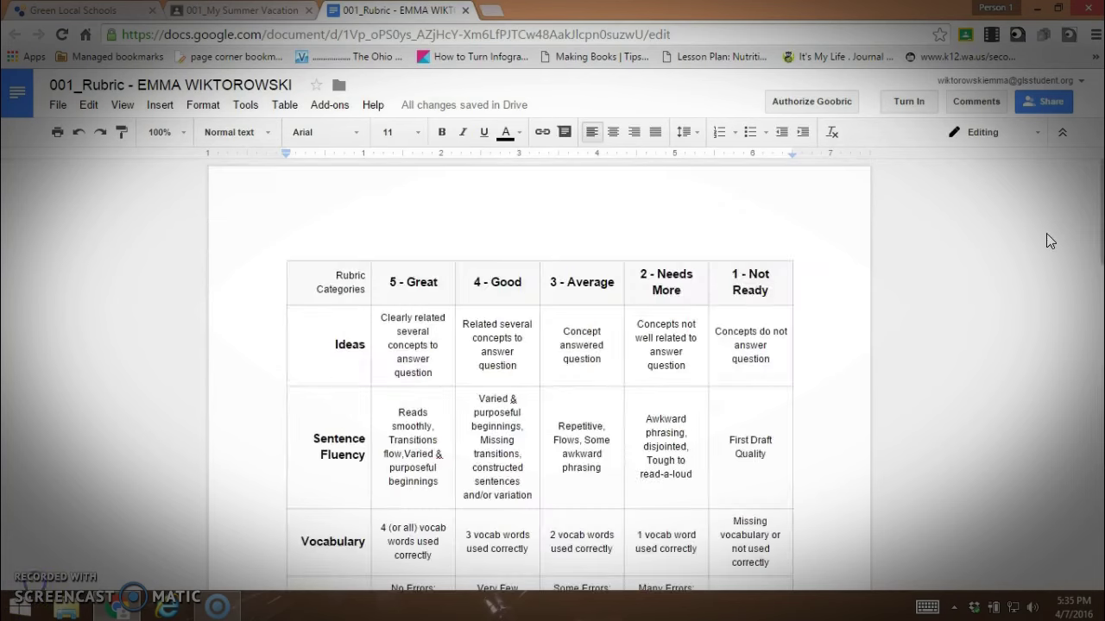
- Turn in the My Summer Vacation rubric document and open the account menu to switch accounts
{"action": "left_click", "coordinate": [1009, 239]}
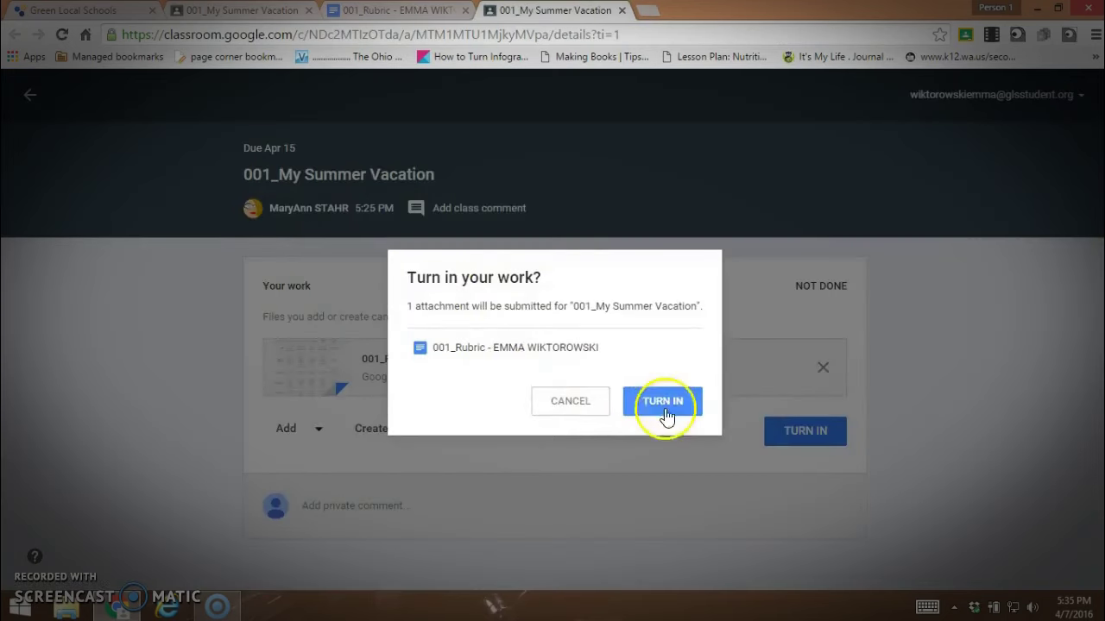
{"action": "left_click", "coordinate": [666, 409]}
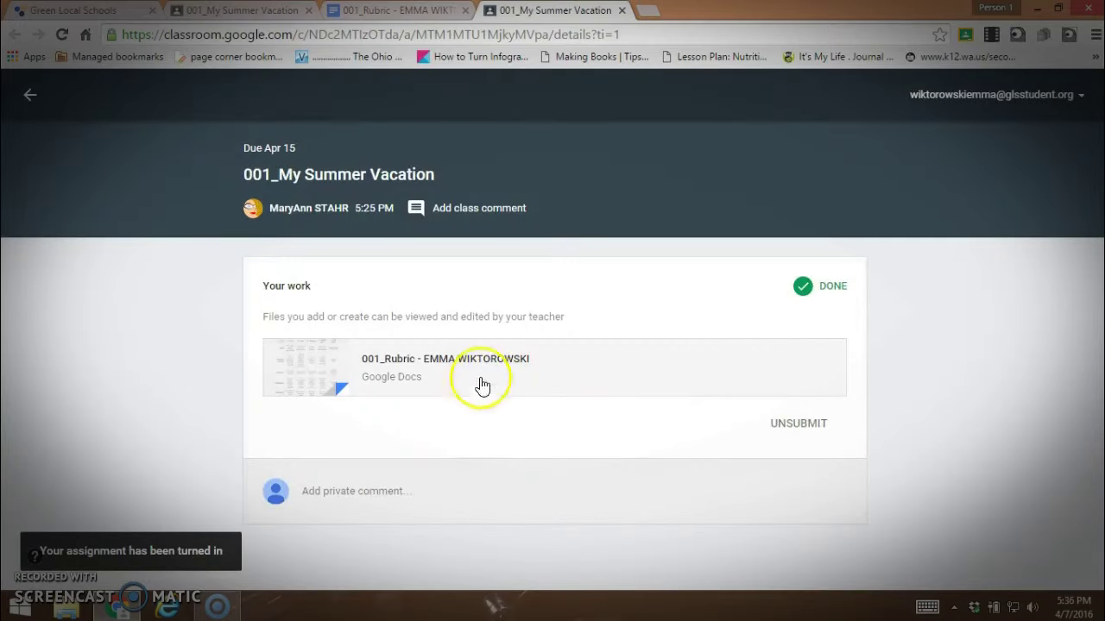
{"action": "left_click", "coordinate": [1080, 96]}
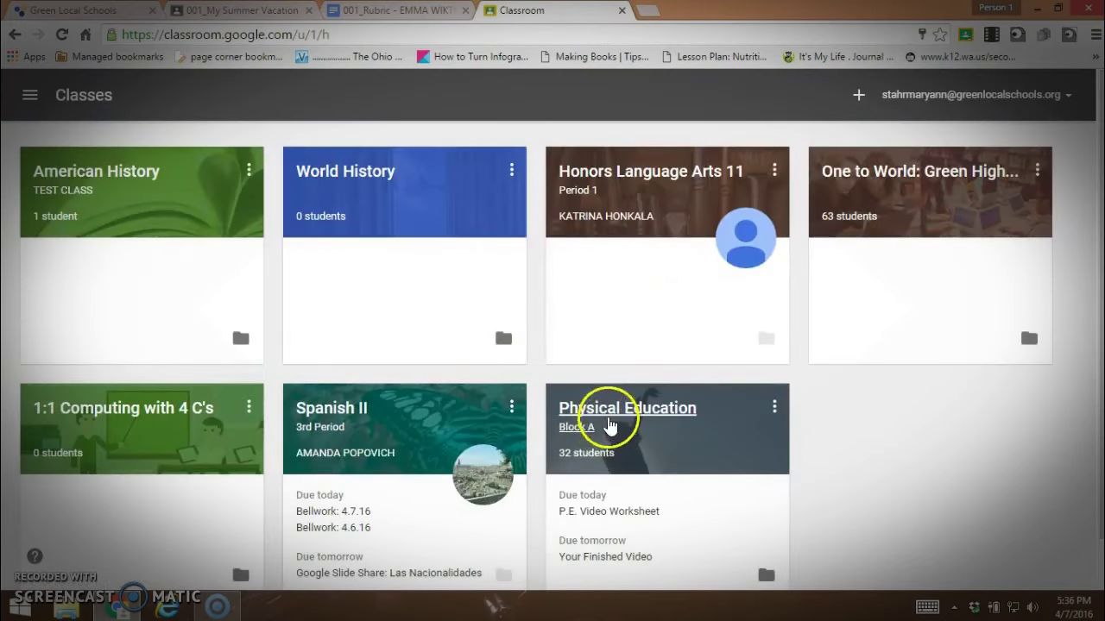
- Open the Physical Education class and view the students who turned in My Summer Vacation
{"action": "left_click", "coordinate": [612, 411]}
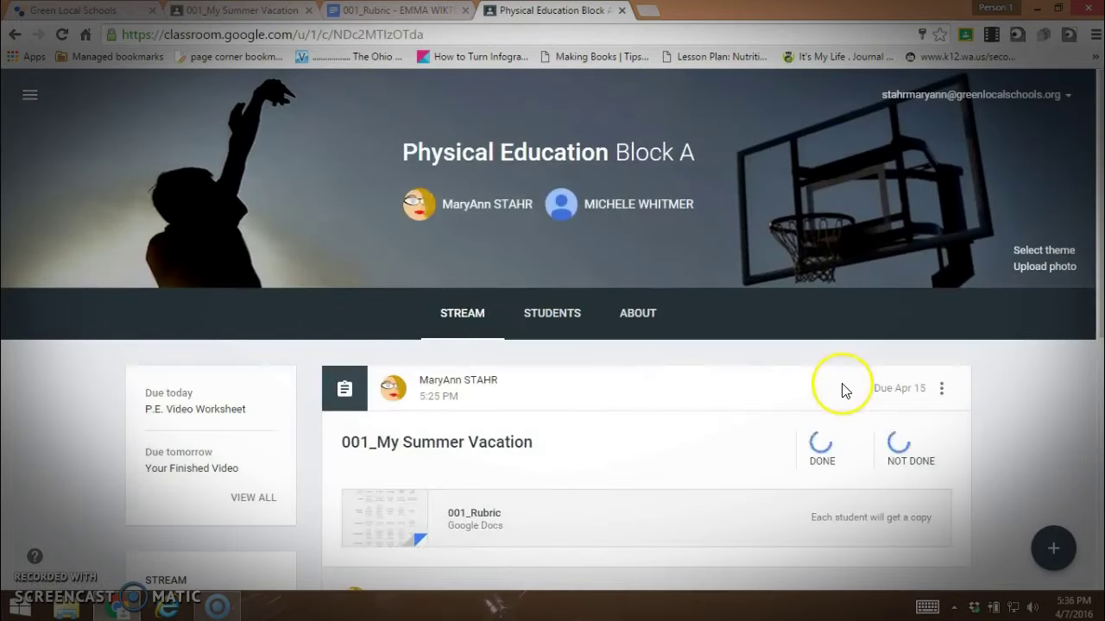
{"action": "left_click", "coordinate": [818, 464]}
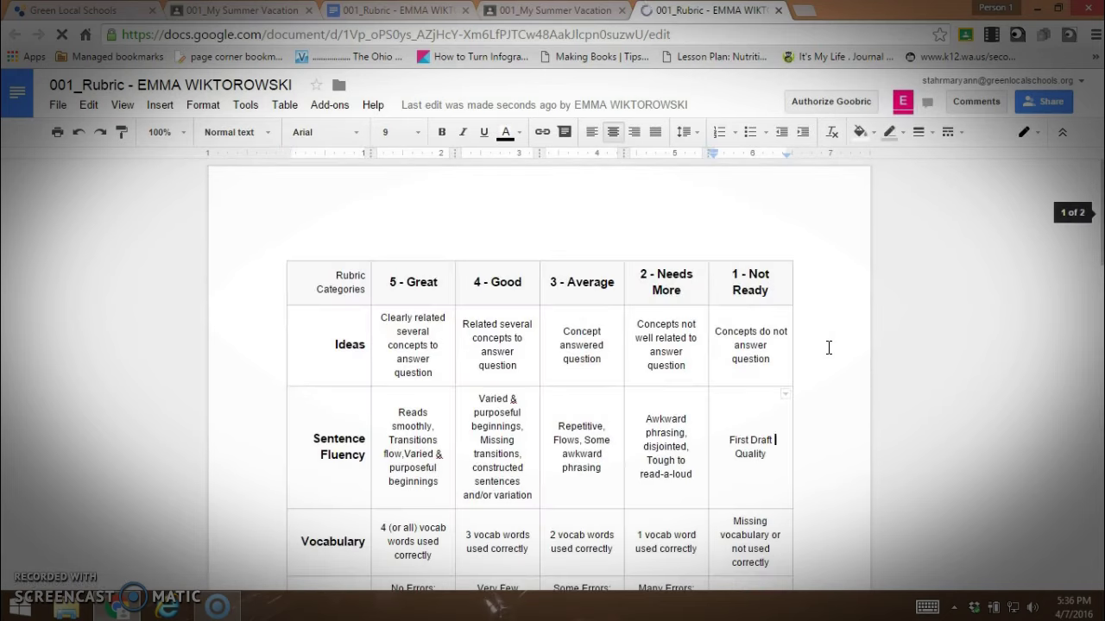
- Open the OrangeSlice: Teacher Rubric Score Rubric sidebar on the student's rubric document
{"action": "left_click", "coordinate": [350, 230]}
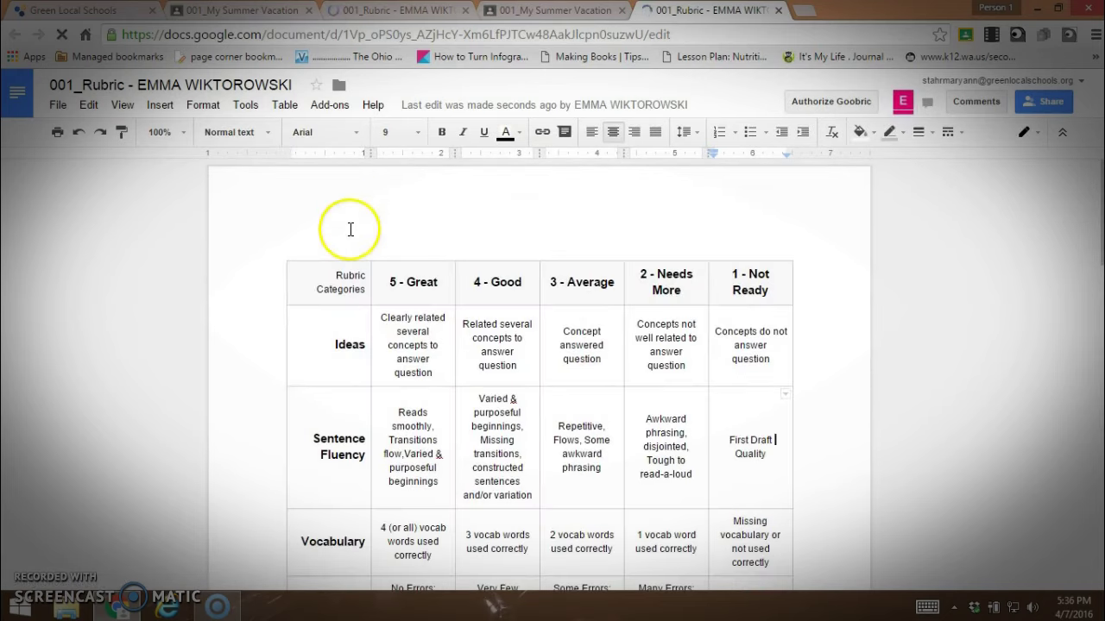
{"action": "left_click", "coordinate": [331, 107]}
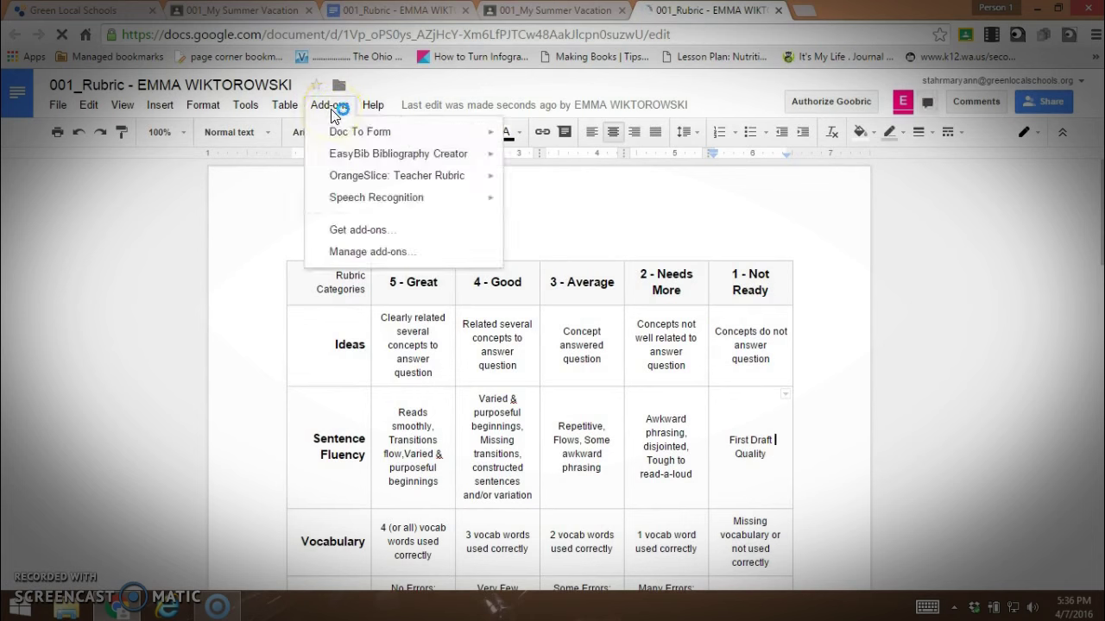
{"action": "mouse_move", "coordinate": [354, 179]}
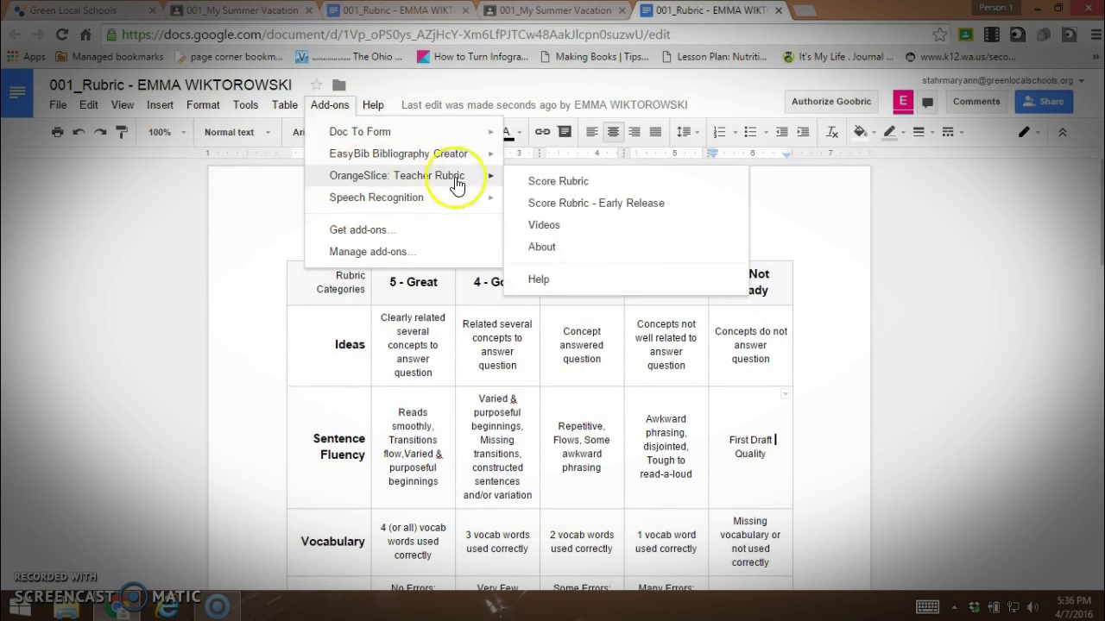
{"action": "left_click", "coordinate": [539, 183]}
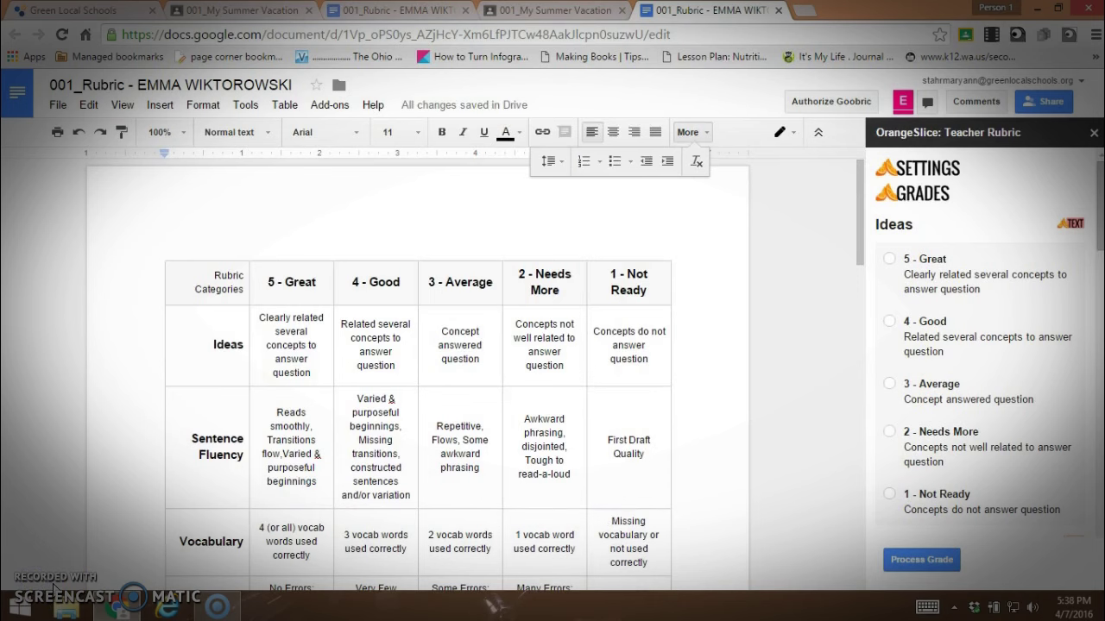
- Paste into the document and place the insertion point above the rubric table
{"action": "type", "text": "Name Date Teacher's Name Assignment My Summer Vacation"}
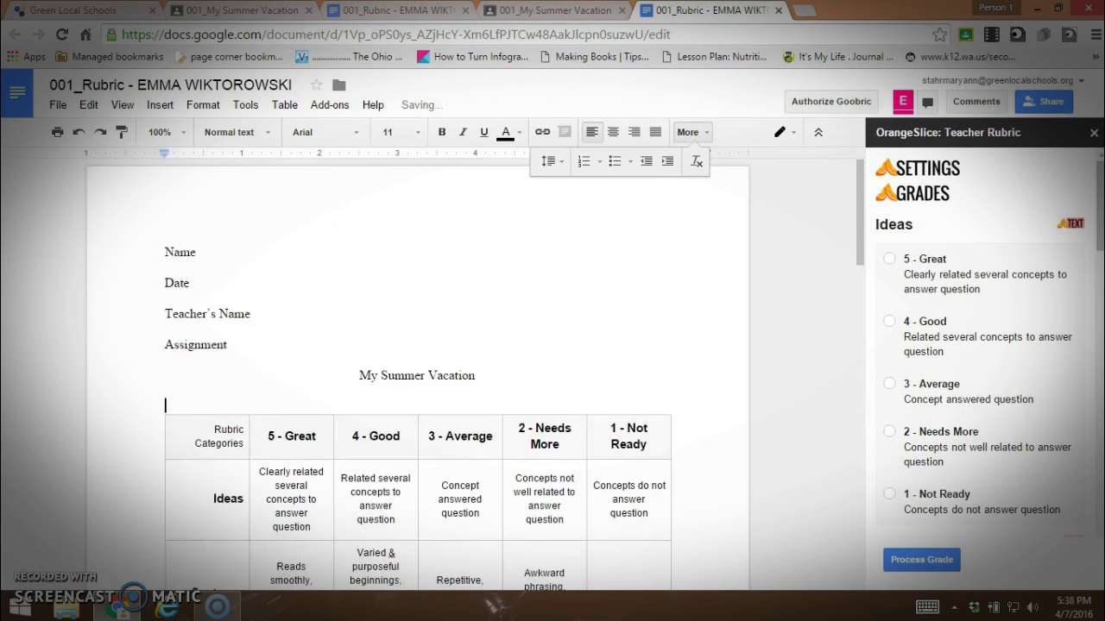
{"action": "left_click", "coordinate": [228, 429]}
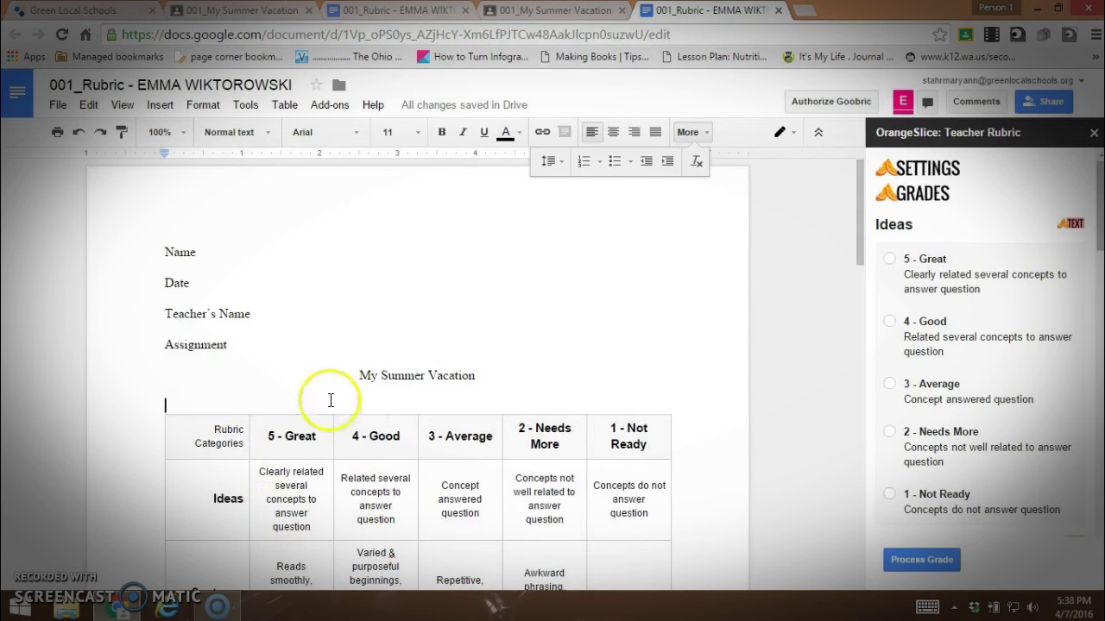
{"action": "left_click", "coordinate": [257, 393]}
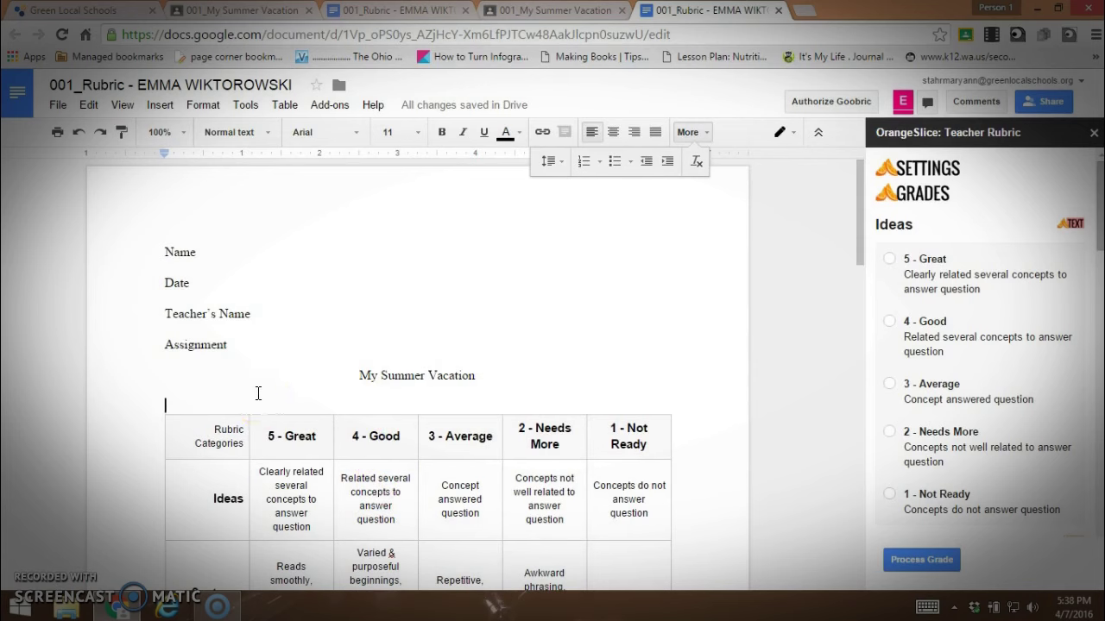
{"action": "left_click", "coordinate": [1022, 302]}
- Place the PE Video Rubric on the left and Word's Biomechanics Film Rubric on the right
{"action": "left_click", "coordinate": [186, 461]}
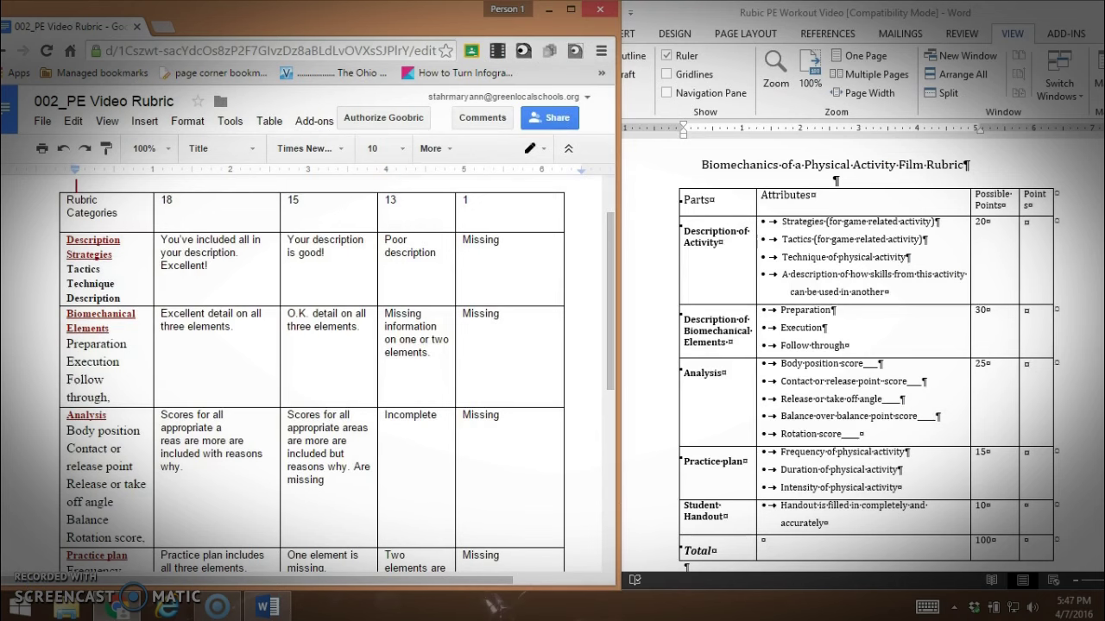
{"action": "key", "text": "super+c"}
{"action": "left_click", "coordinate": [937, 289]}
- Select text in the Rubric Categories cells, including the line after Tactics
{"action": "left_click", "coordinate": [102, 202]}
{"action": "left_click", "coordinate": [14, 194], "text": "shift"}
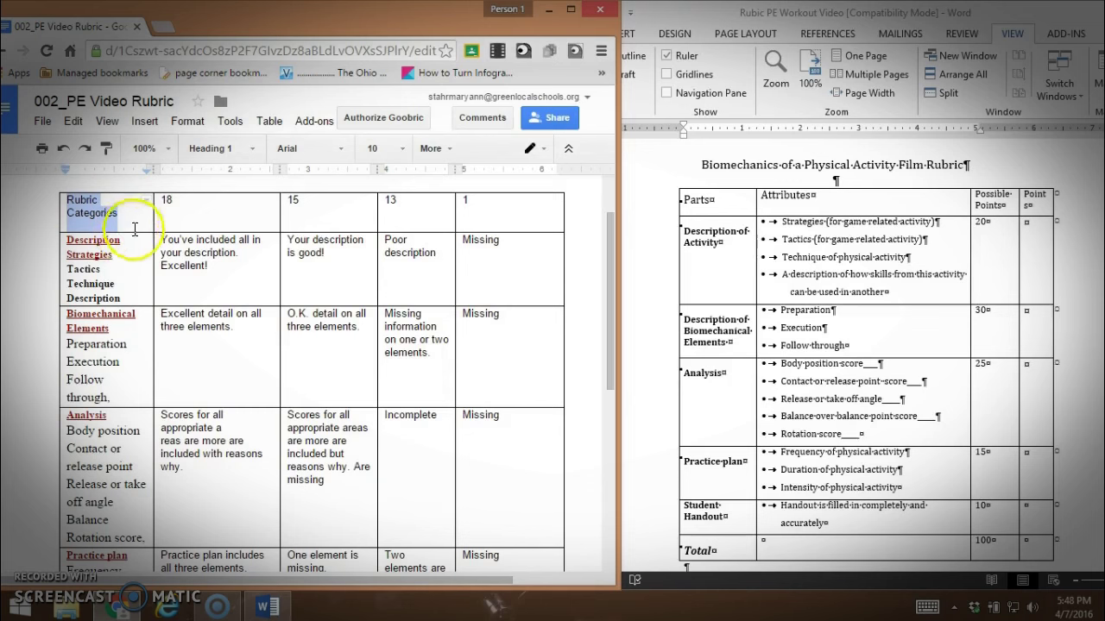
{"action": "left_click", "coordinate": [141, 263]}
{"action": "key", "text": "shift+End"}
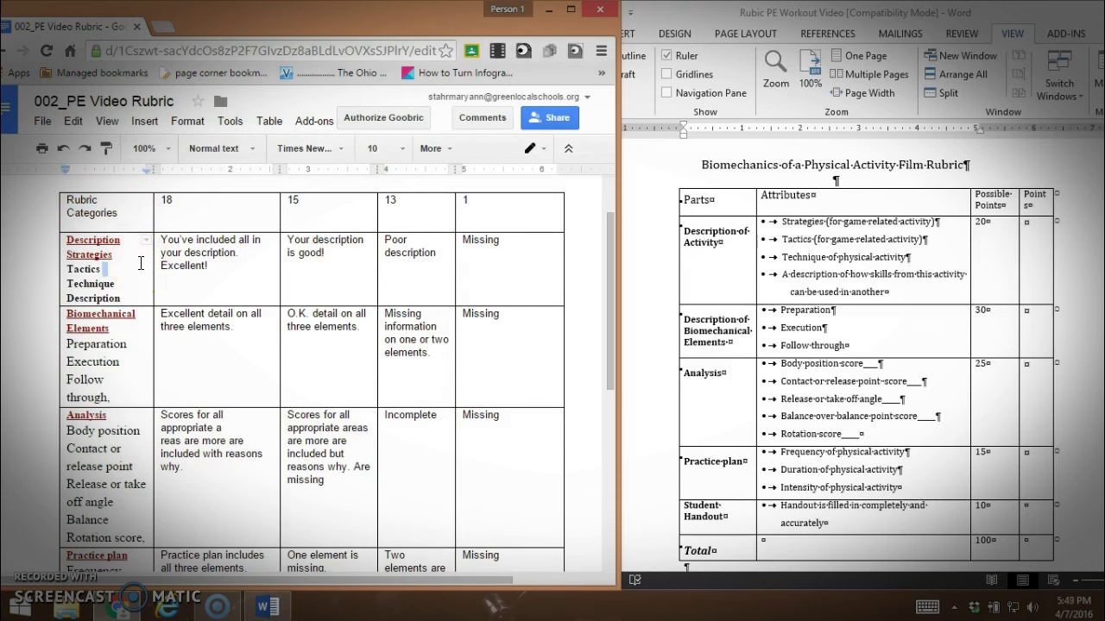
{"action": "left_click", "coordinate": [223, 212]}
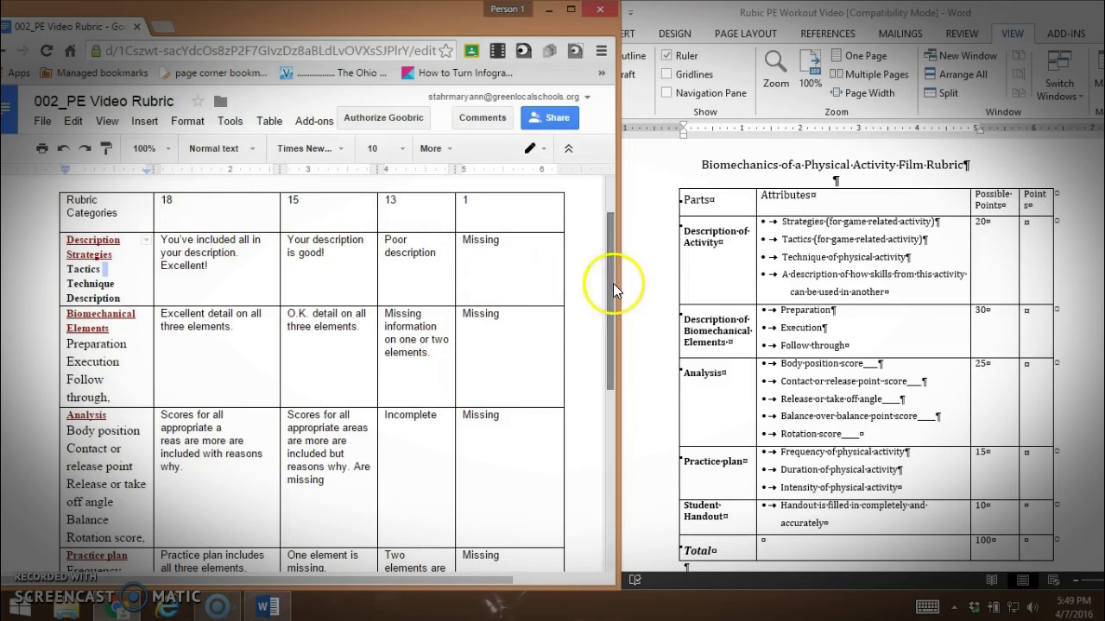
- Scroll through the rubric table reviewing the 18, 15, 13 and 1 point levels
{"action": "mouse_move", "coordinate": [610, 292]}
{"action": "left_mouse_down"}
{"action": "mouse_move", "coordinate": [606, 339]}
{"action": "mouse_move", "coordinate": [603, 275]}
{"action": "left_mouse_up"}
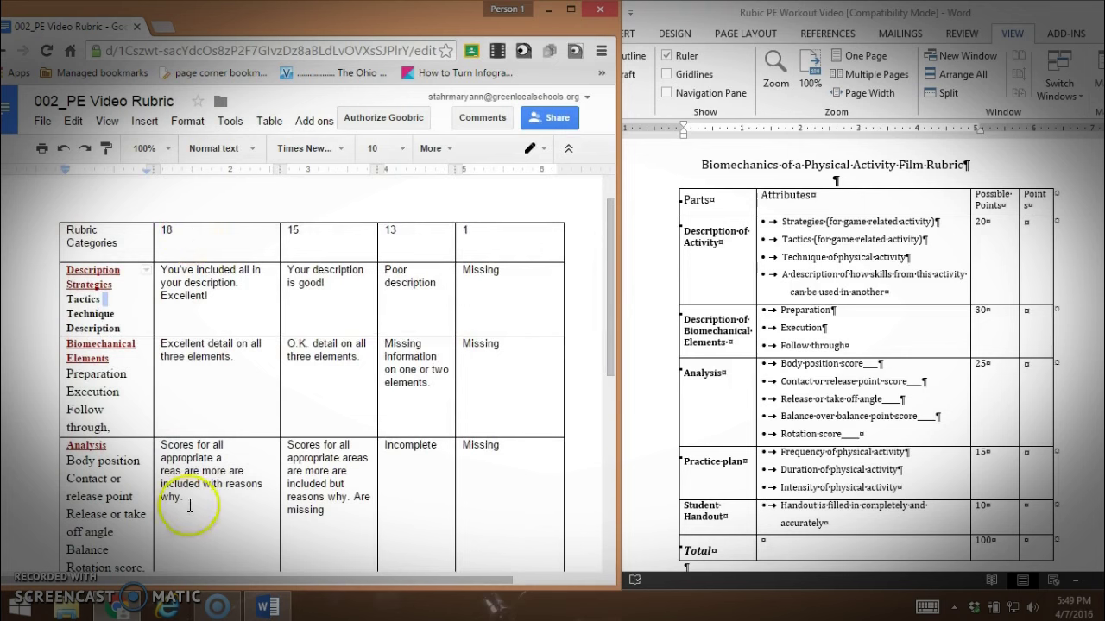
{"action": "left_click", "coordinate": [257, 340]}
{"action": "left_click", "coordinate": [320, 241]}
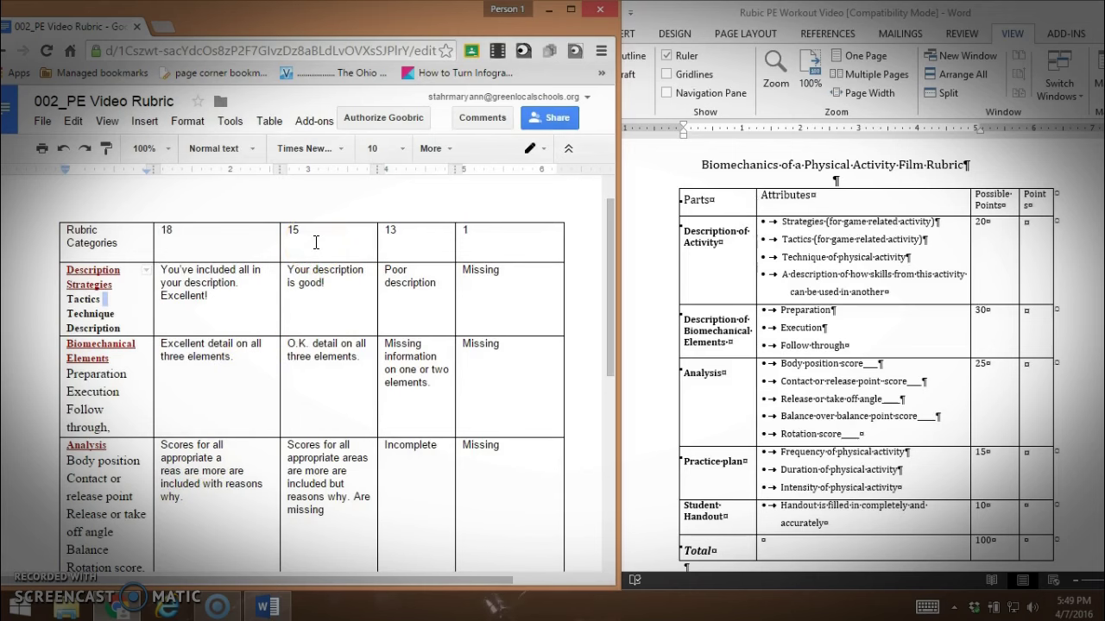
{"action": "left_click", "coordinate": [325, 229]}
{"action": "left_click", "coordinate": [400, 244]}
{"action": "left_click_drag", "start_coordinate": [617, 273], "coordinate": [606, 336]}
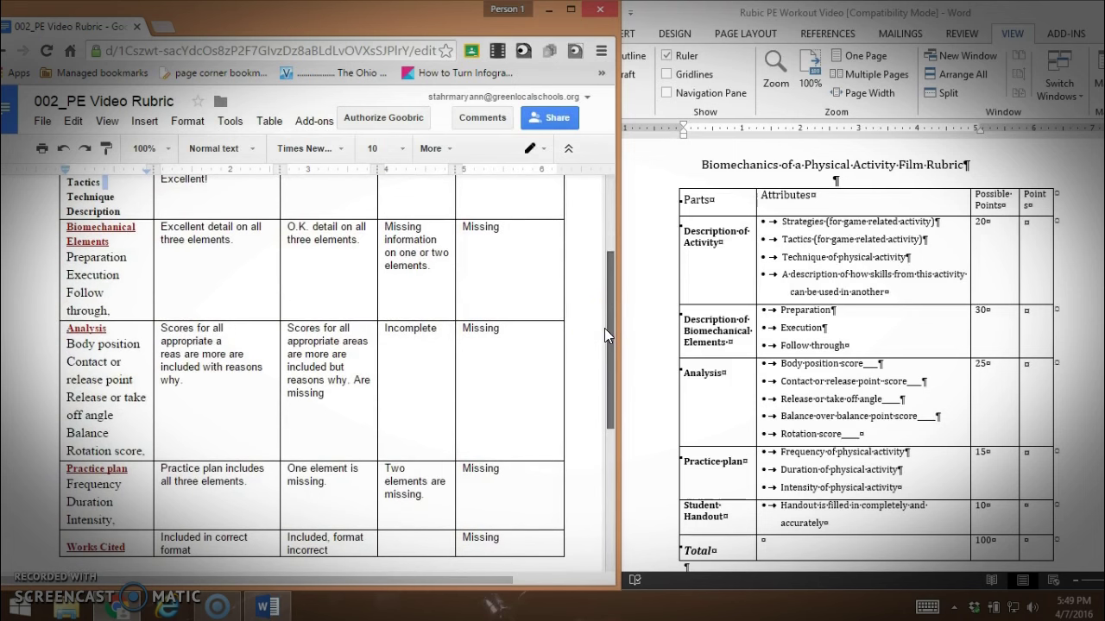
{"action": "left_click_drag", "start_coordinate": [606, 337], "coordinate": [190, 251]}
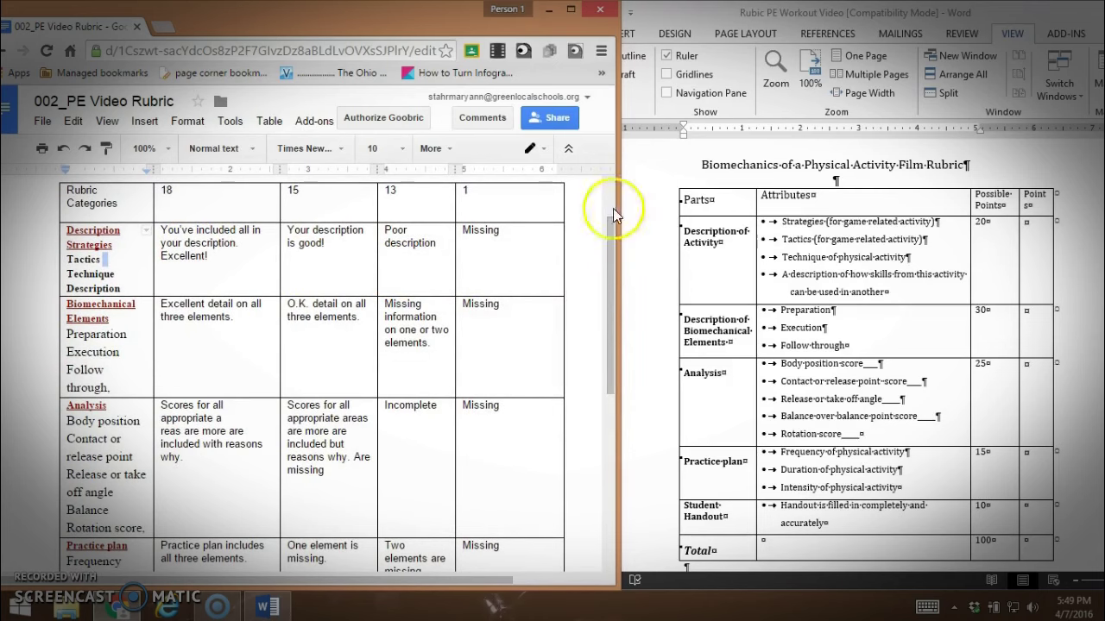
- Maximize the Docs window and launch OrangeSlice's Score Rubric sidebar
{"action": "left_click", "coordinate": [571, 10]}
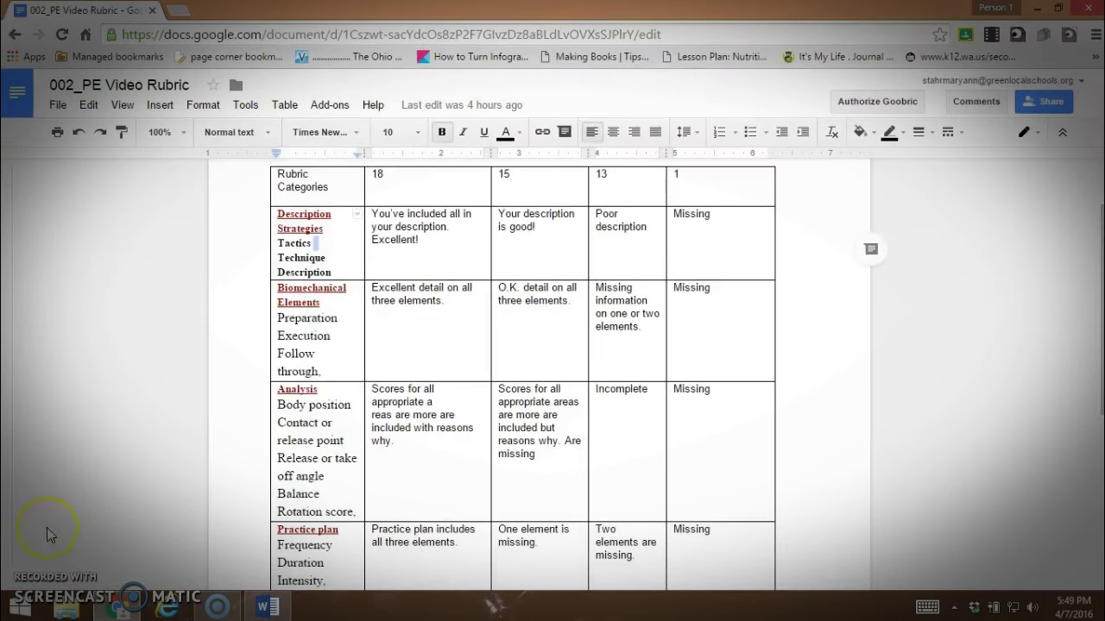
{"action": "left_click", "coordinate": [330, 105]}
{"action": "mouse_move", "coordinate": [343, 185]}
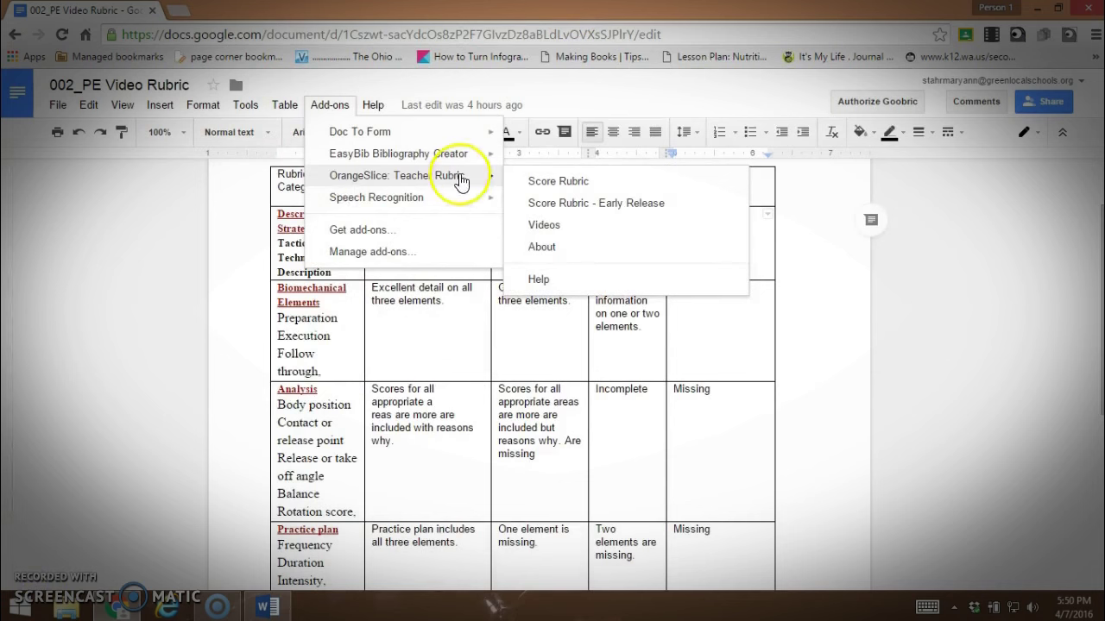
{"action": "left_click", "coordinate": [553, 181]}
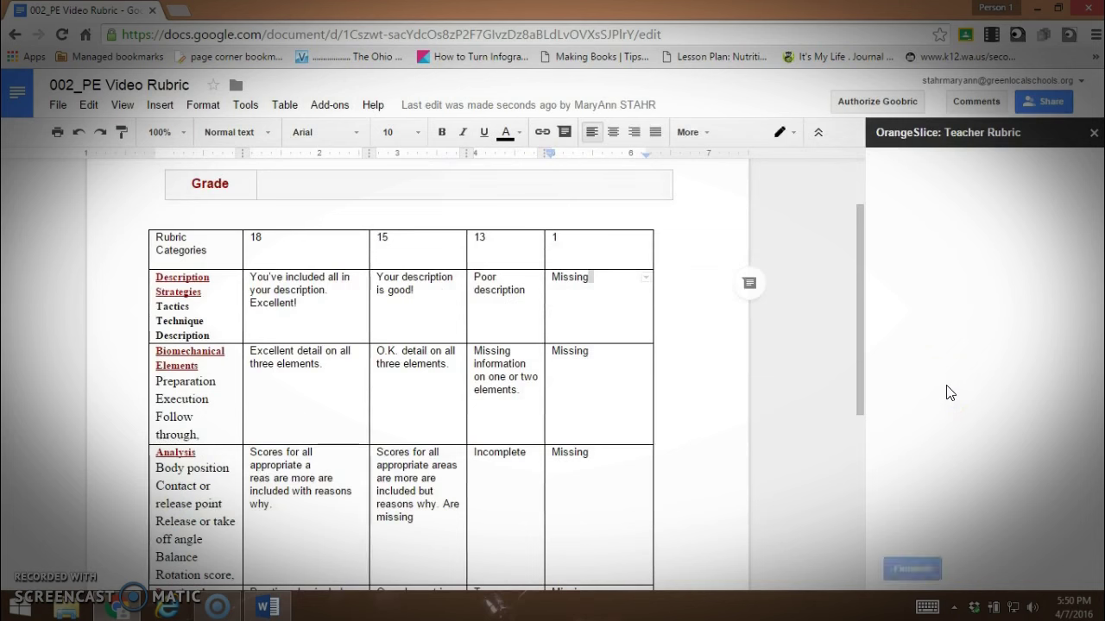
{"action": "left_click", "coordinate": [427, 155]}
- Keep the Analysis rubric type with 90 total points, finish, then review SETTINGS and GRADES
{"action": "left_click", "coordinate": [923, 222]}
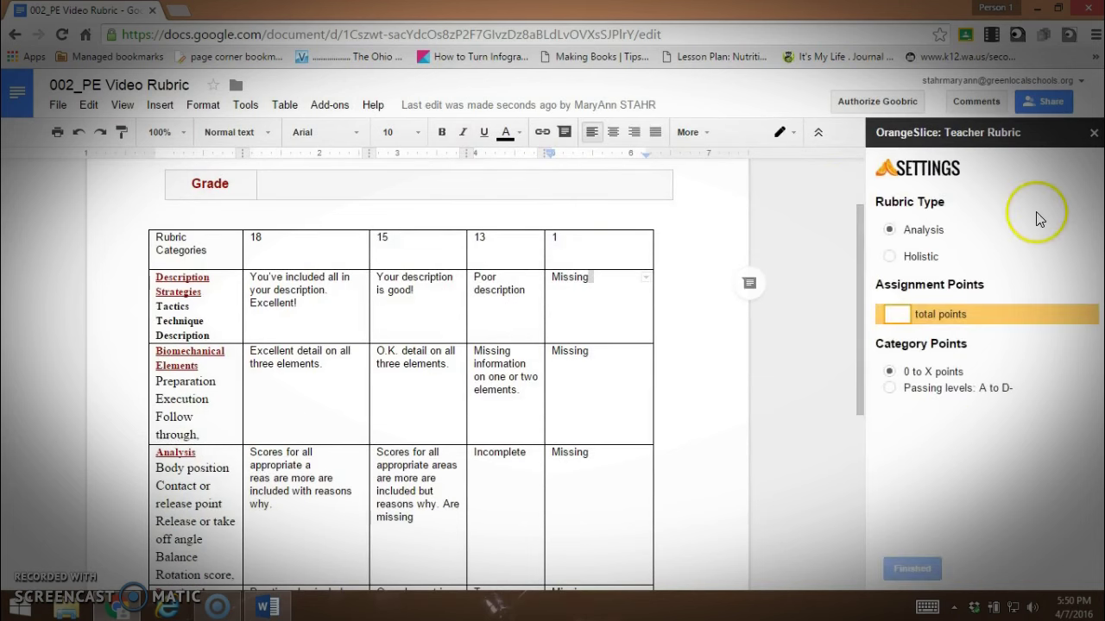
{"action": "left_click", "coordinate": [899, 312]}
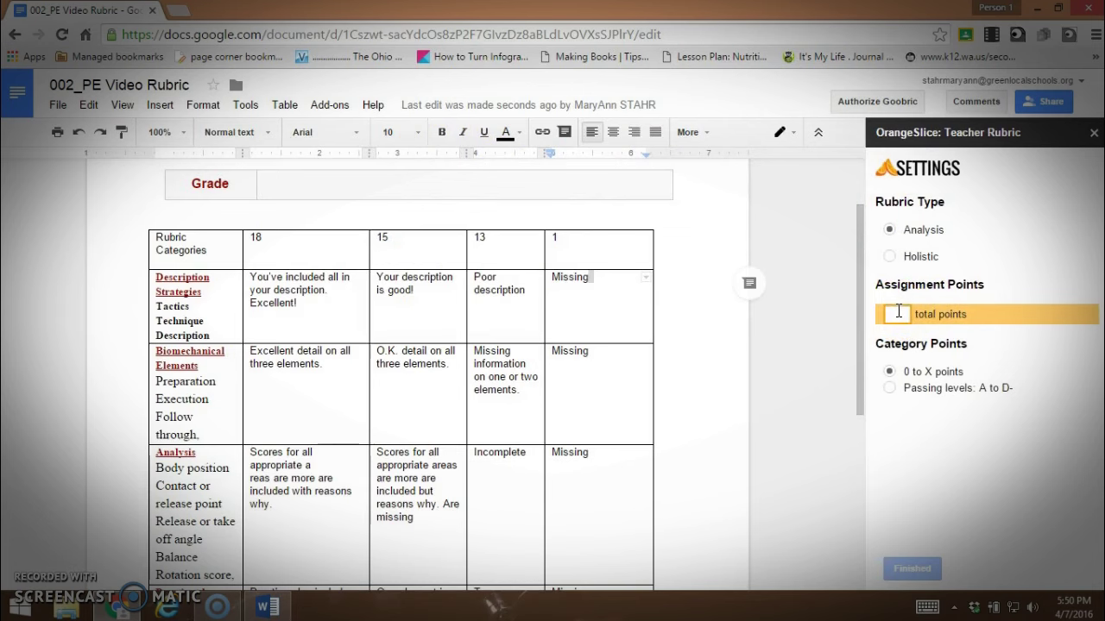
{"action": "type", "text": "90"}
{"action": "left_click", "coordinate": [948, 370]}
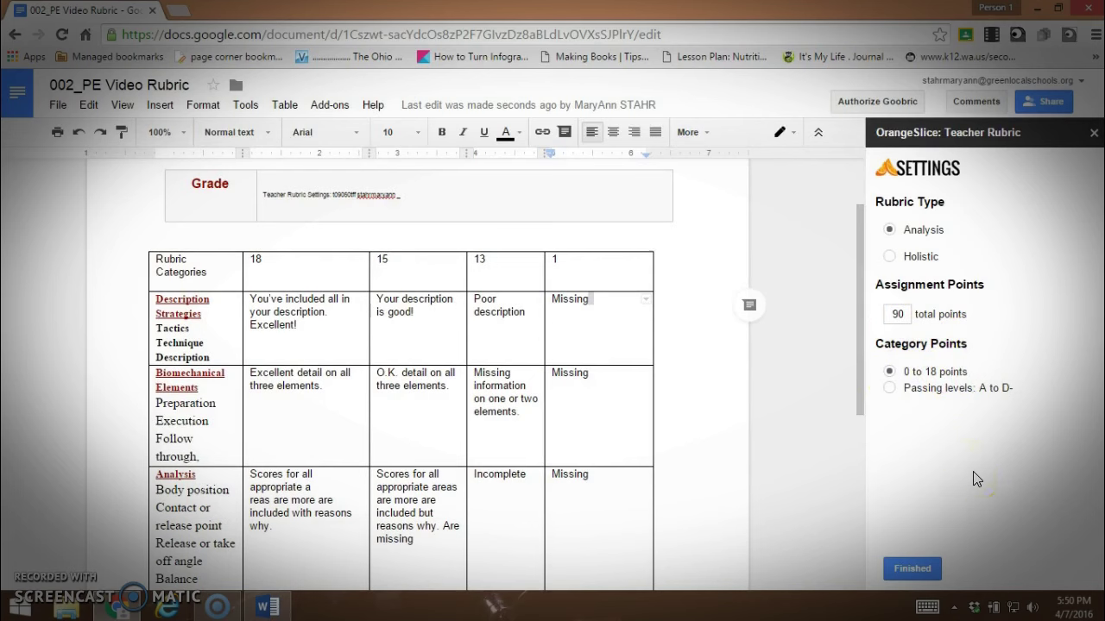
{"action": "left_click", "coordinate": [913, 570]}
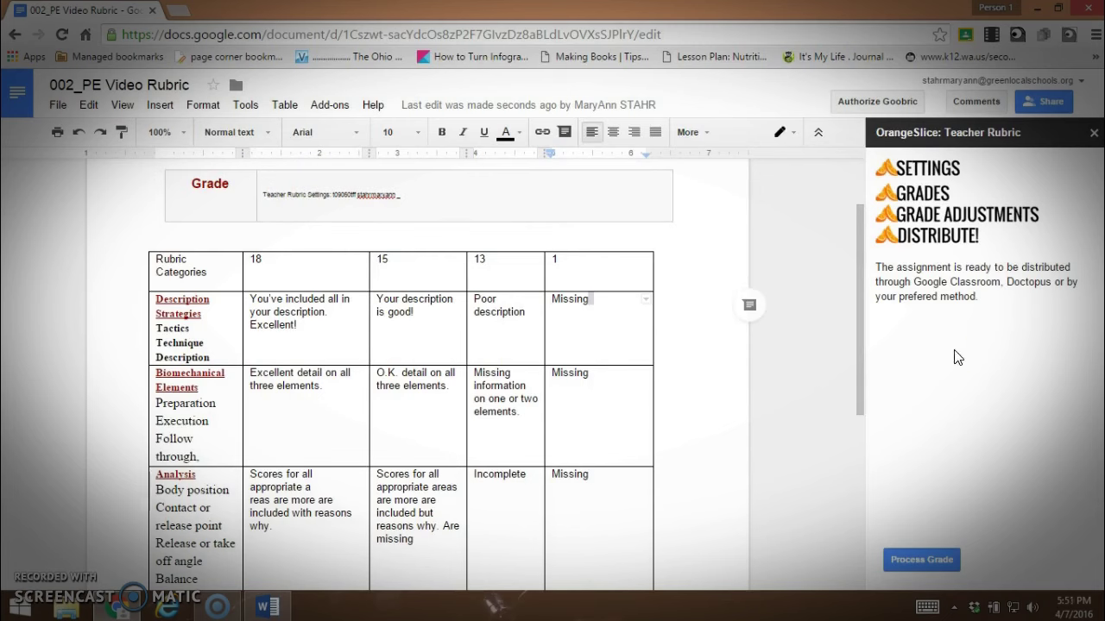
{"action": "left_click", "coordinate": [928, 173]}
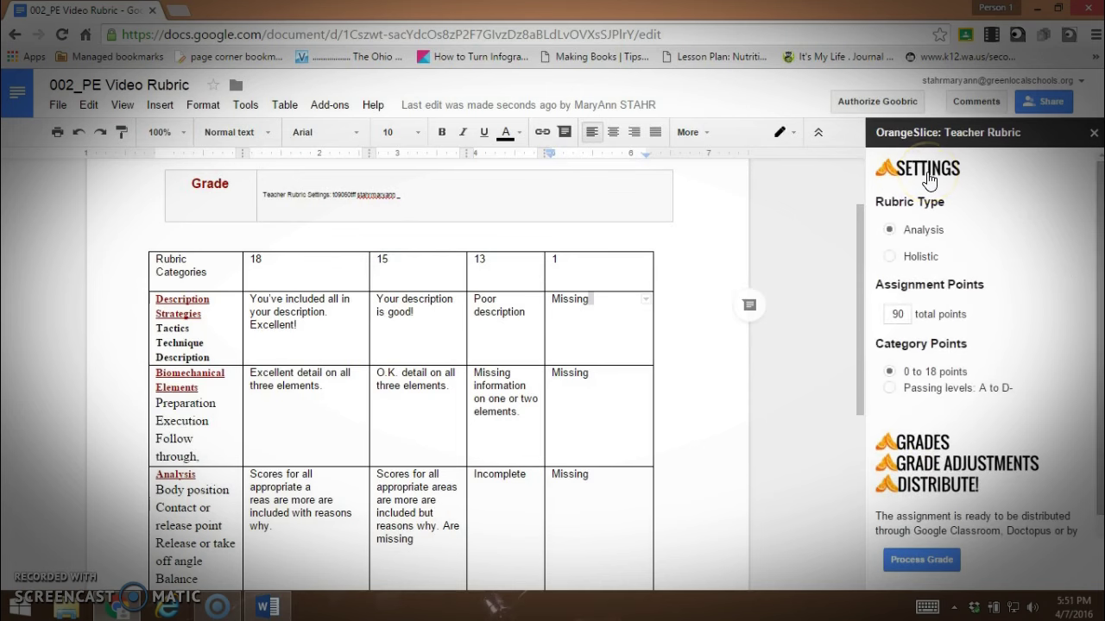
{"action": "left_click", "coordinate": [915, 443]}
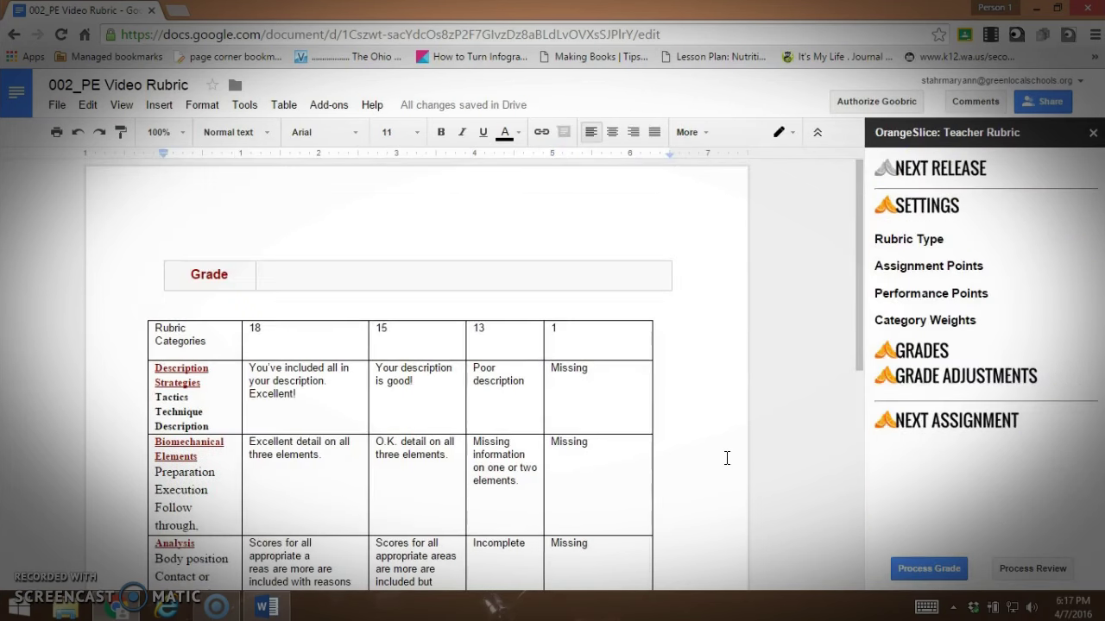
- Turn on Weighted category weights in OrangeSlice, showing empty percentage boxes for five categories
{"action": "left_click", "coordinate": [330, 104]}
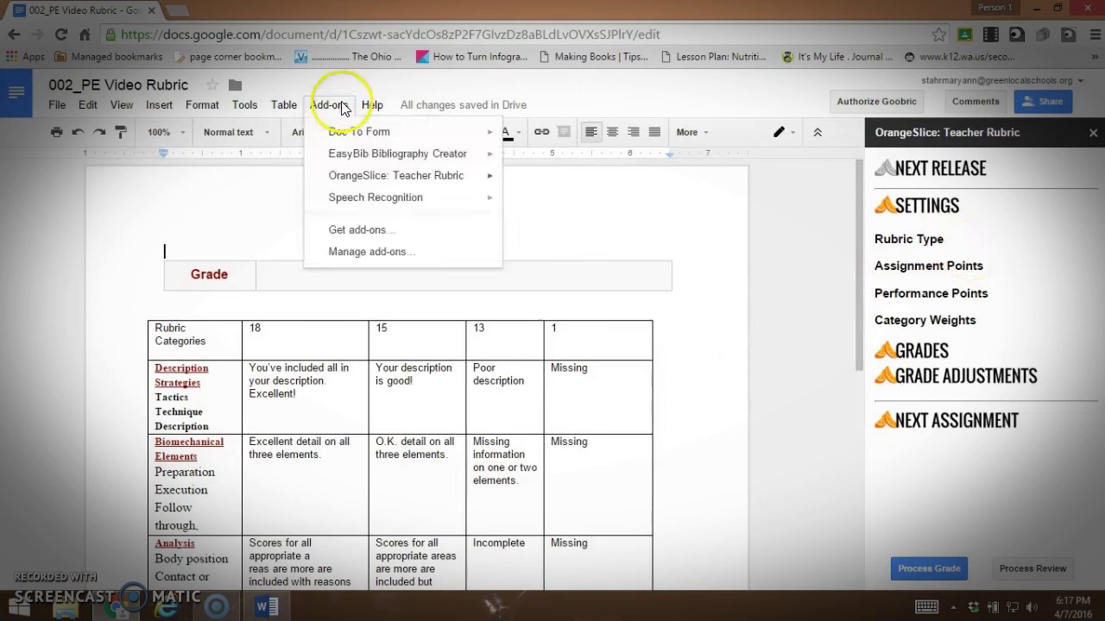
{"action": "mouse_move", "coordinate": [395, 180]}
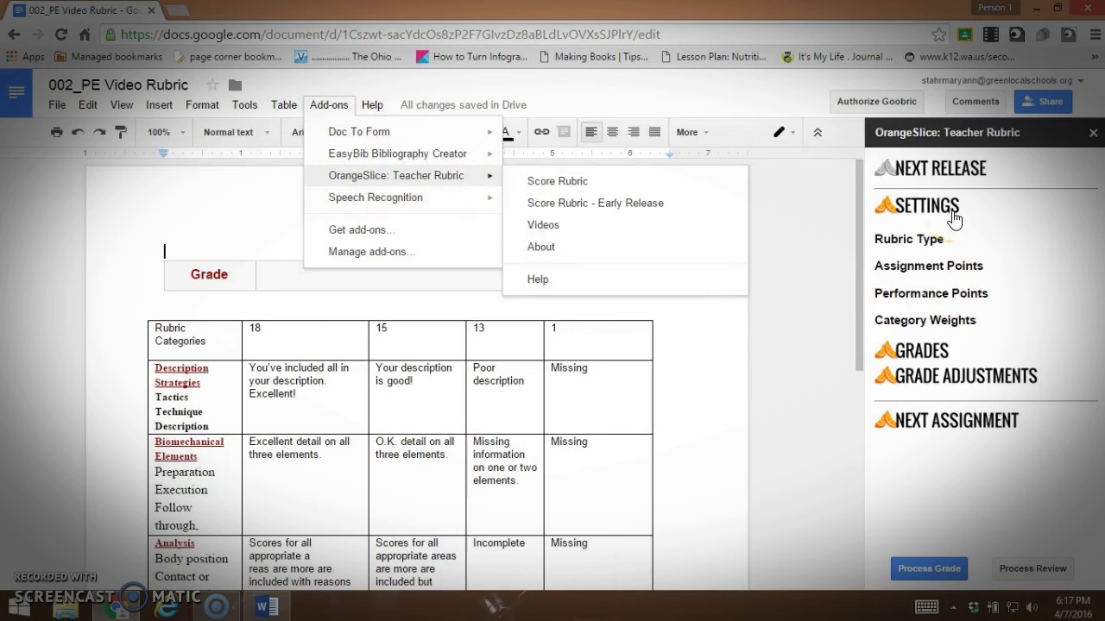
{"action": "left_click", "coordinate": [947, 321]}
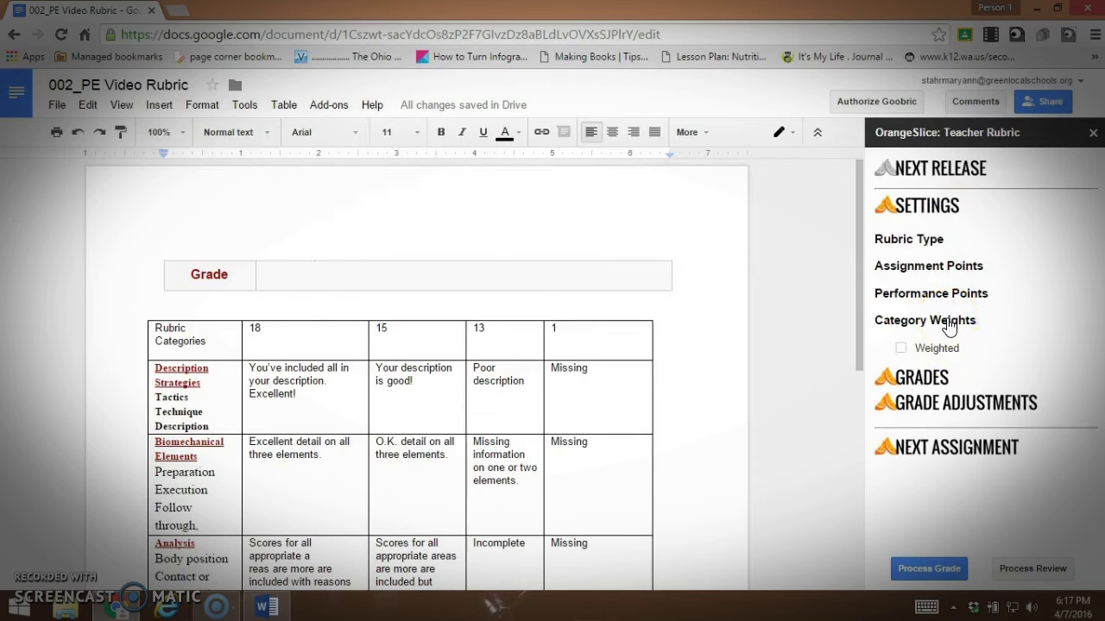
{"action": "left_click", "coordinate": [900, 349]}
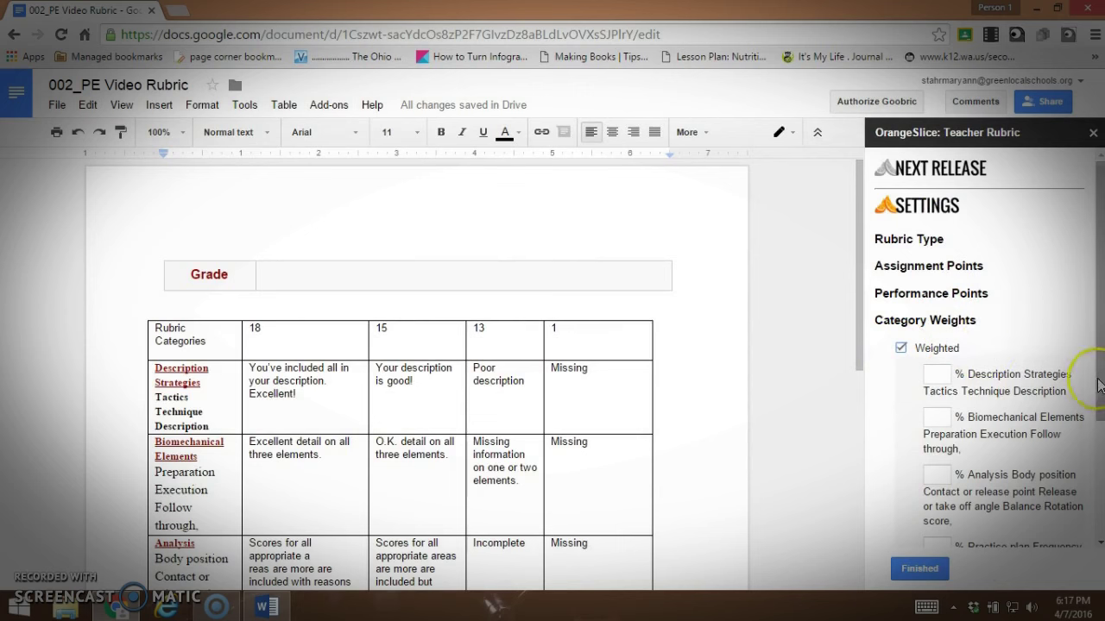
{"action": "left_click_drag", "start_coordinate": [1102, 384], "coordinate": [1101, 452]}
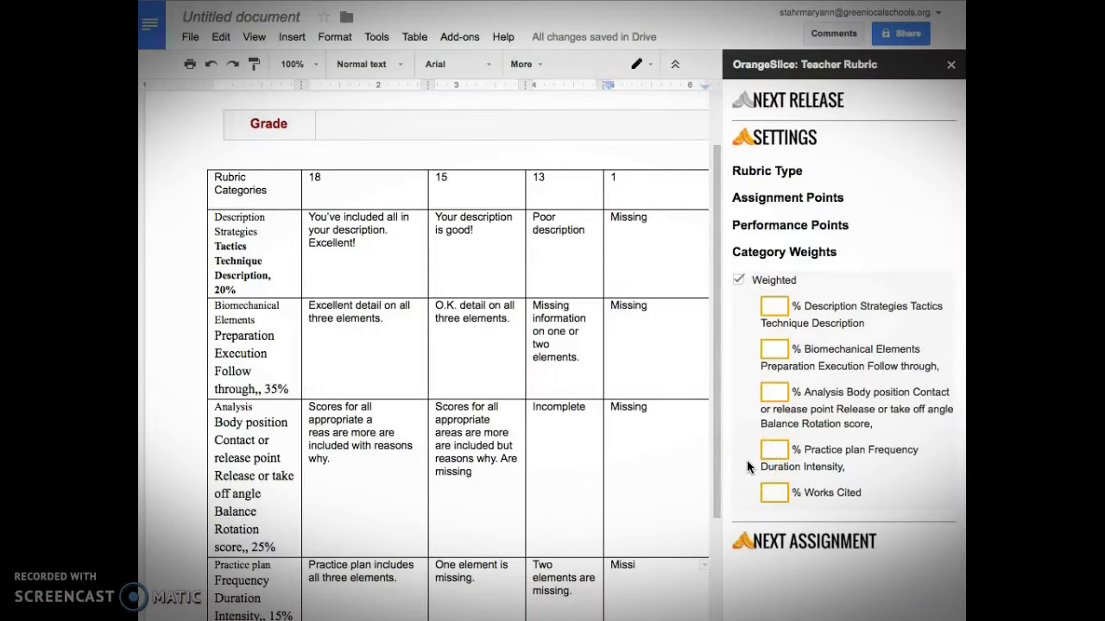
- Enter the Description Strategies and Biomechanical Elements weights as 15% and 35%
{"action": "left_click", "coordinate": [775, 306]}
{"action": "left_click", "coordinate": [777, 307]}
{"action": "type", "text": "2"}
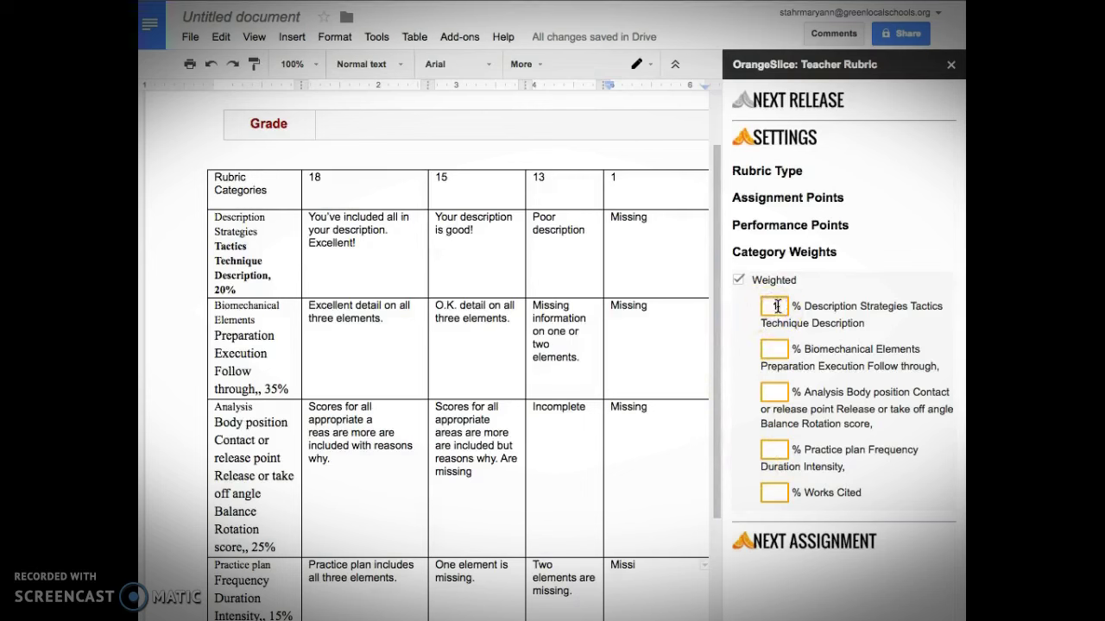
{"action": "type", "text": "5"}
{"action": "left_click", "coordinate": [775, 345]}
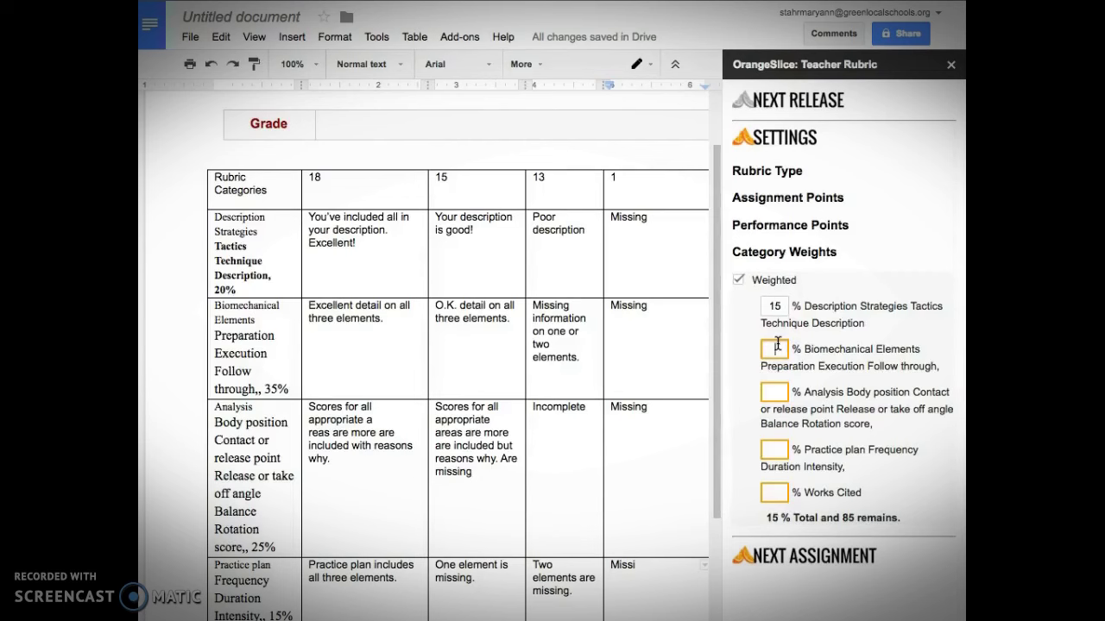
{"action": "type", "text": "35"}
- Enter the Analysis, Practice plan and Works Cited weights as 25%, 20% and 5%
{"action": "left_click", "coordinate": [780, 393]}
{"action": "type", "text": "25"}
{"action": "left_click", "coordinate": [783, 447]}
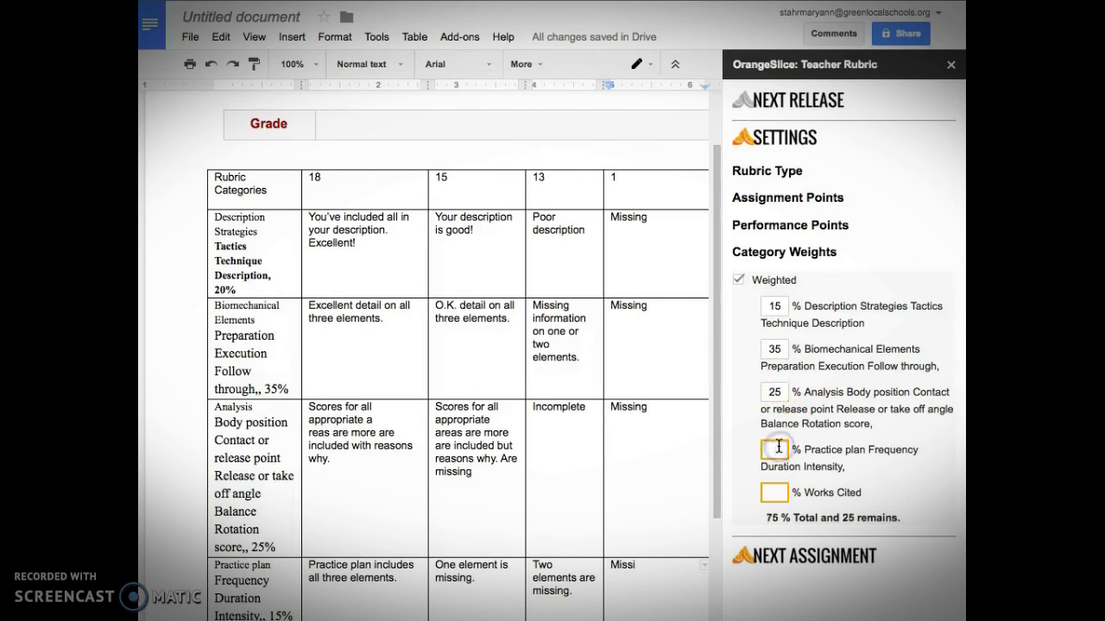
{"action": "type", "text": "20"}
{"action": "left_click", "coordinate": [871, 490]}
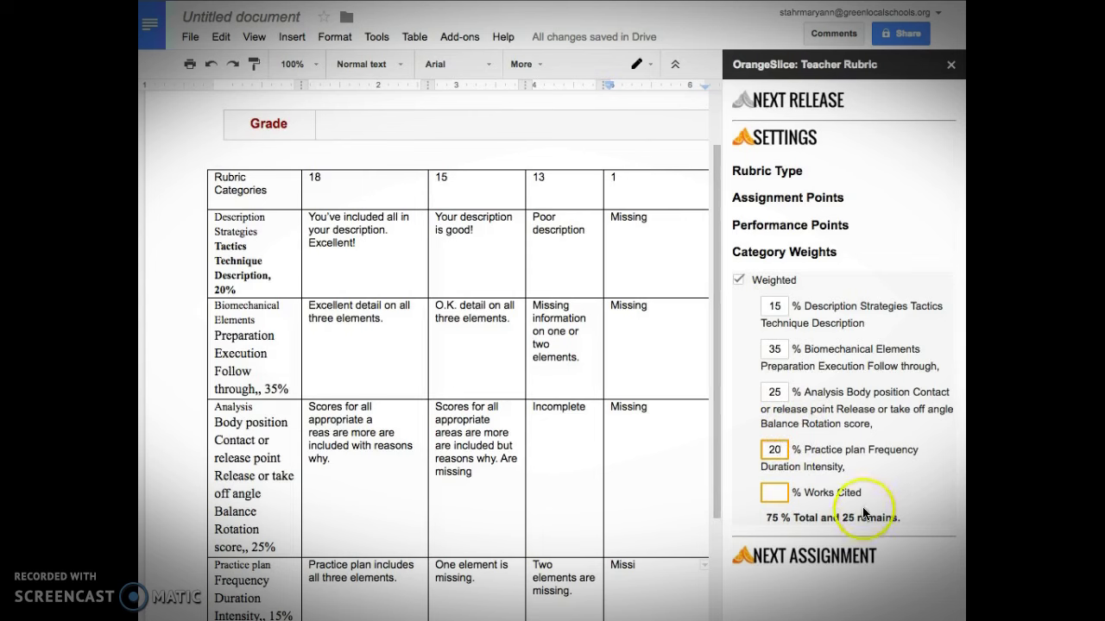
{"action": "left_click", "coordinate": [781, 493]}
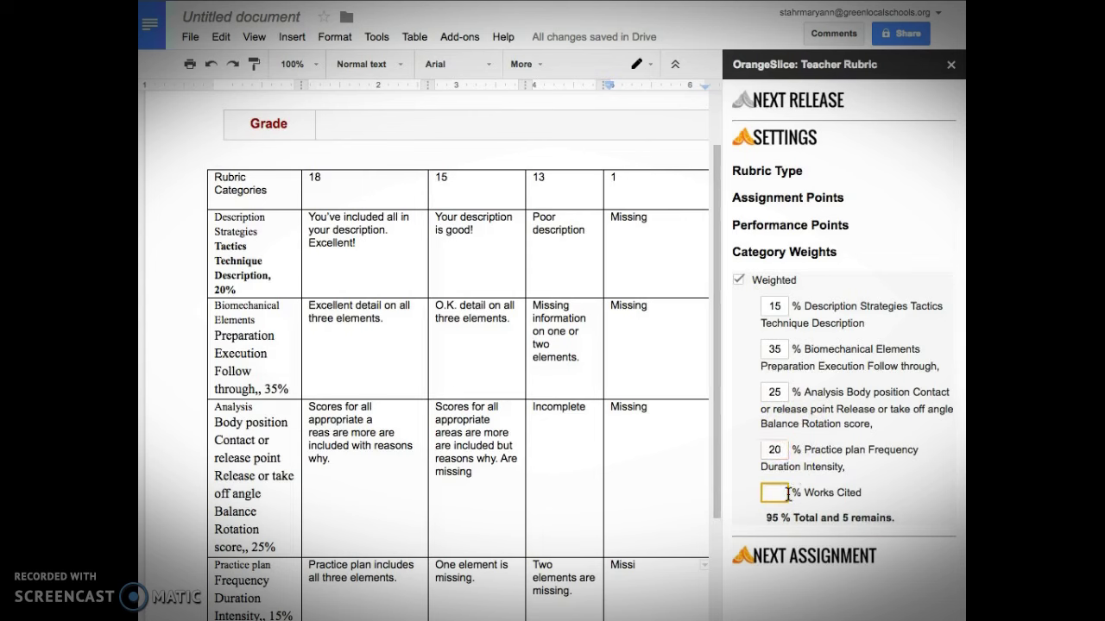
{"action": "type", "text": "5"}
{"action": "key", "text": "Tab"}
{"action": "left_click", "coordinate": [787, 494]}
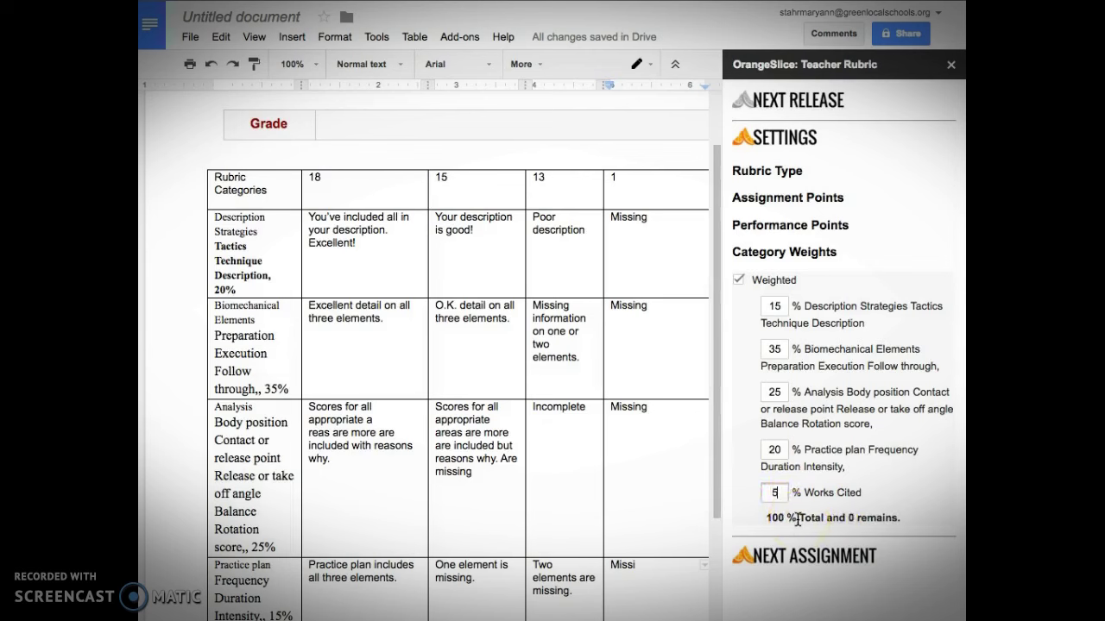
- Review the GRADES choices and finish the rubric with weights 20, 35, 25, 15 and 5%
{"action": "left_click", "coordinate": [476, 225]}
{"action": "left_click", "coordinate": [402, 192]}
{"action": "left_click_drag", "start_coordinate": [371, 192], "coordinate": [334, 182]}
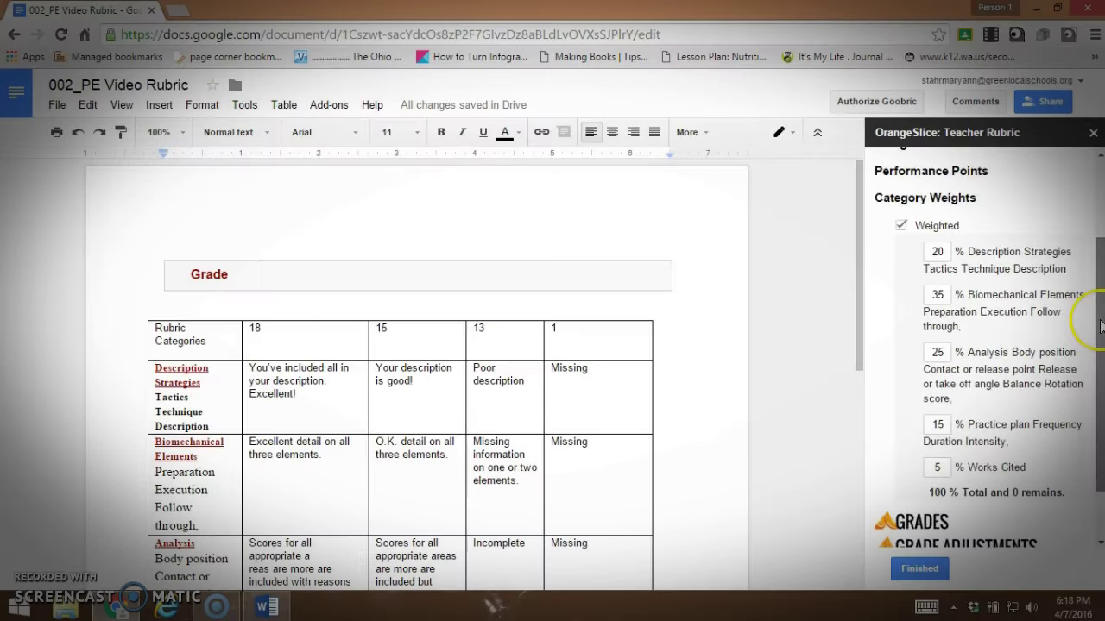
{"action": "scroll", "coordinate": [922, 462], "scroll_direction": "down", "scroll_amount": 3}
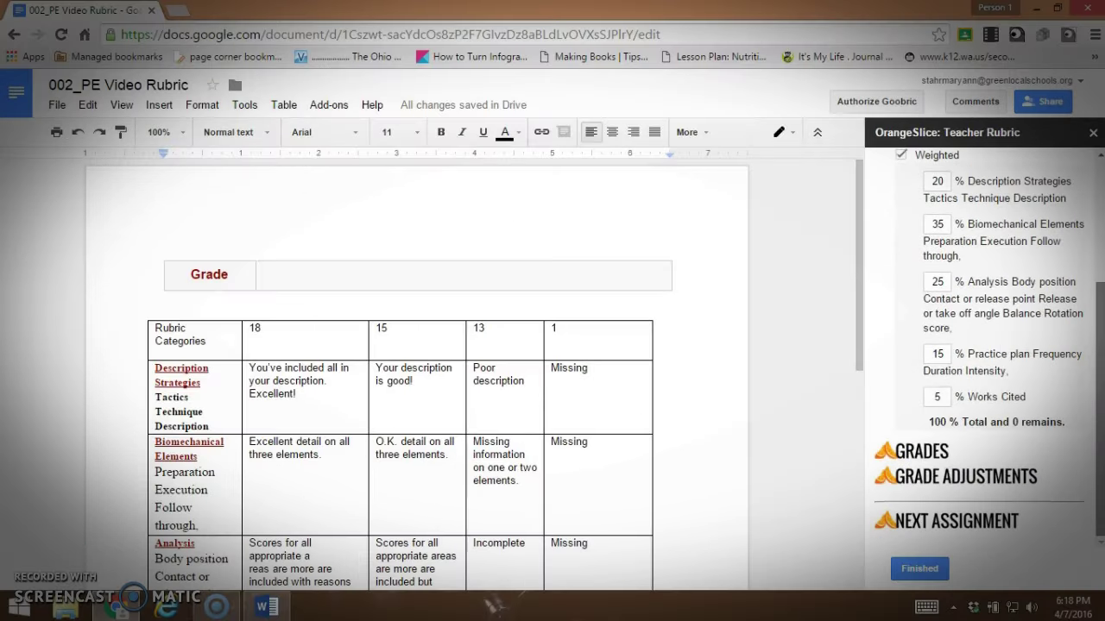
{"action": "left_click", "coordinate": [922, 454]}
{"action": "scroll", "coordinate": [923, 460], "scroll_direction": "down", "scroll_amount": 4}
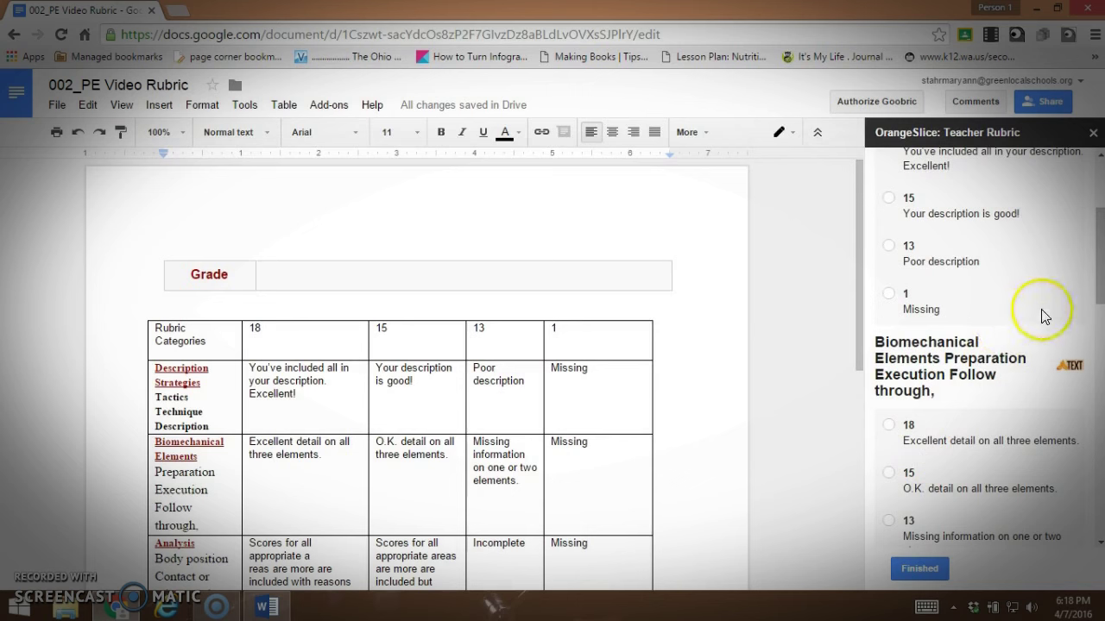
{"action": "left_click_drag", "start_coordinate": [1099, 288], "coordinate": [1099, 514]}
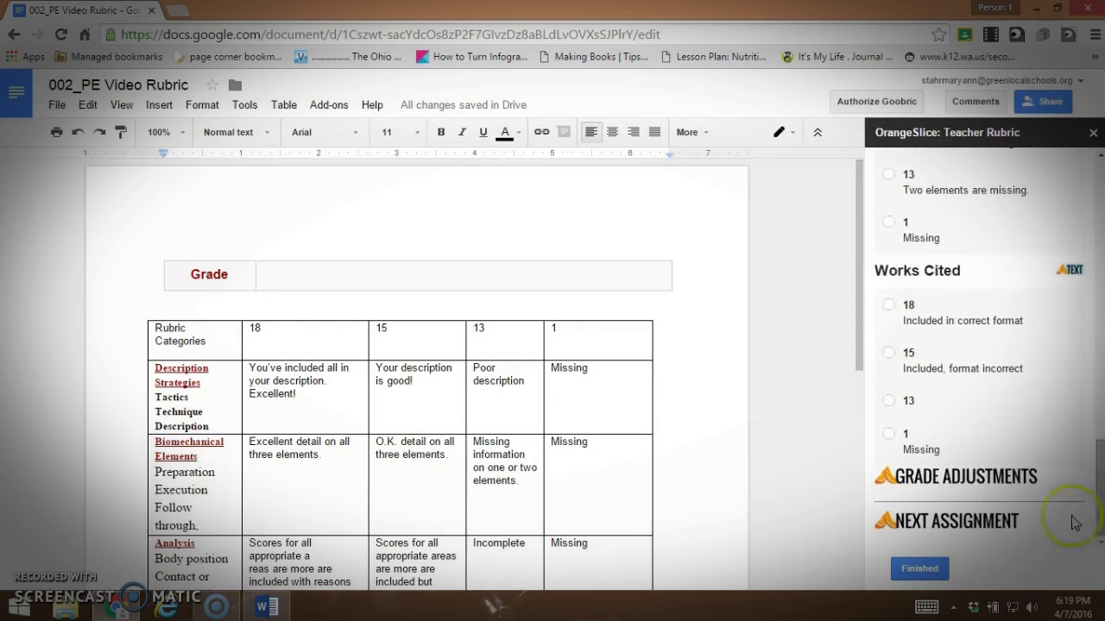
{"action": "left_click", "coordinate": [921, 573]}
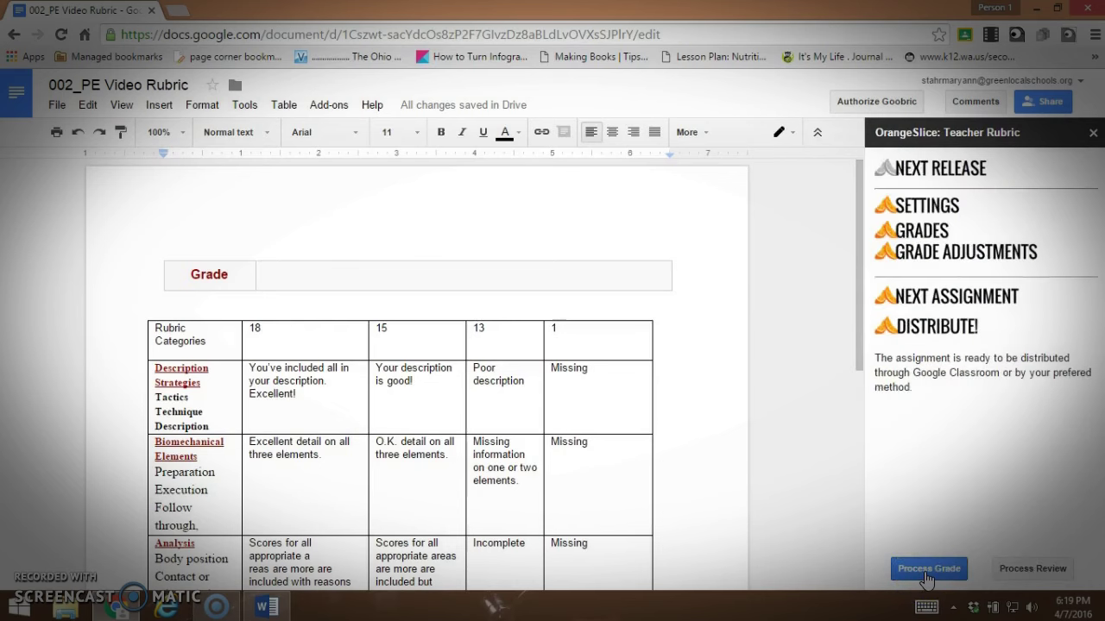
- Write the weights 20%, 35%, 25%, 15% and 5% into the rubric's category cells via OrangeSlice Process Grade
{"action": "left_click", "coordinate": [927, 572]}
{"action": "scroll", "coordinate": [801, 328], "scroll_direction": "down", "scroll_amount": 1}
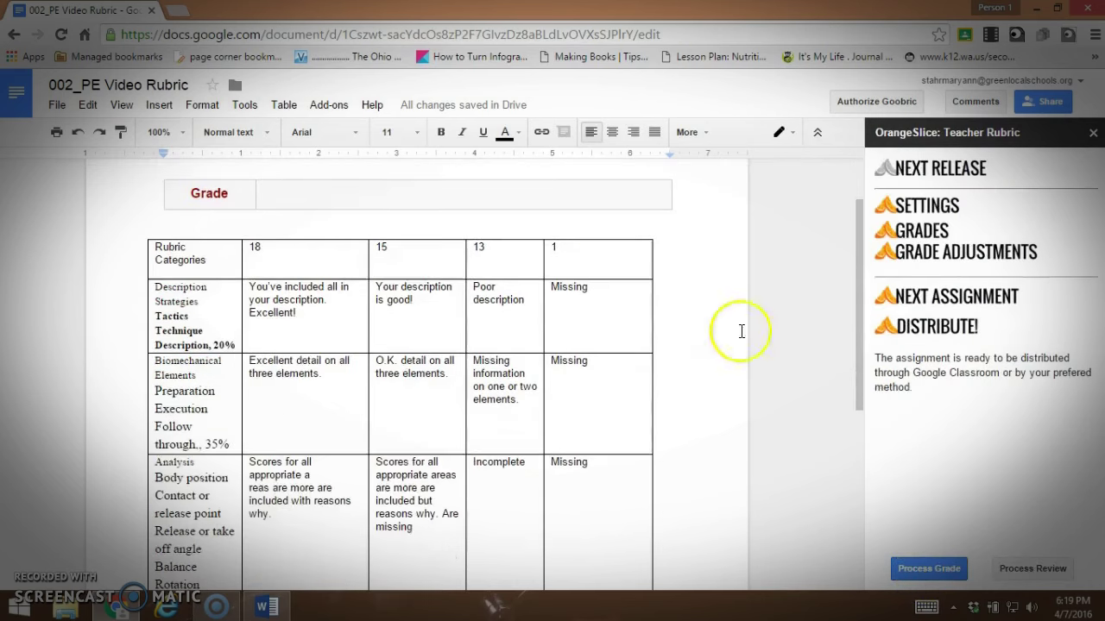
{"action": "scroll", "coordinate": [833, 345], "scroll_direction": "down", "scroll_amount": 4}
{"action": "scroll", "coordinate": [827, 378], "scroll_direction": "up", "scroll_amount": 4}
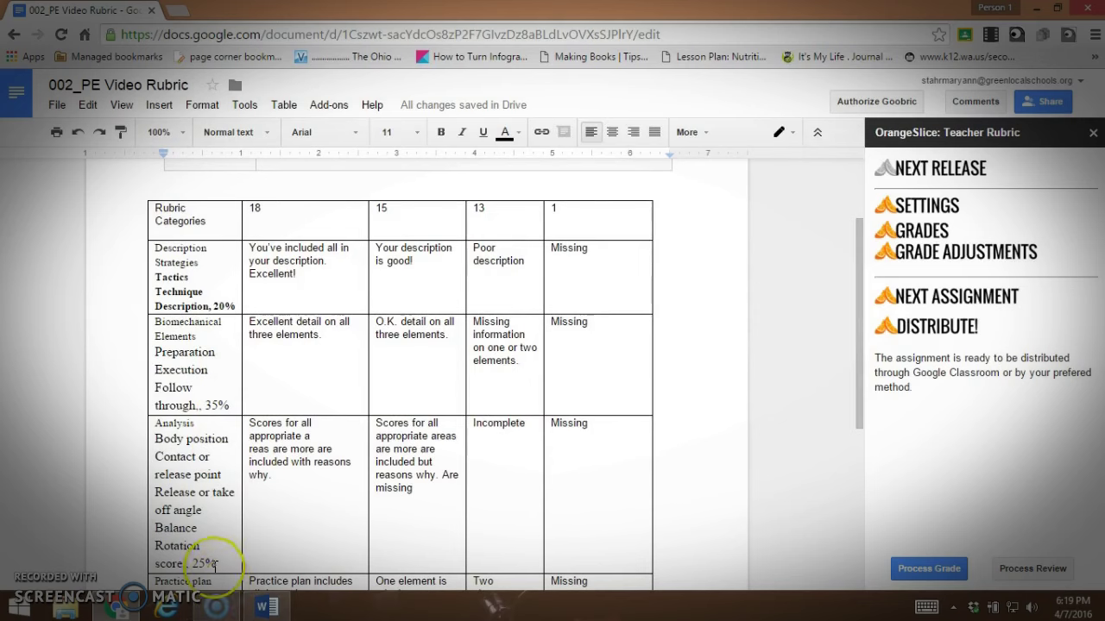
{"action": "scroll", "coordinate": [233, 505], "scroll_direction": "down", "scroll_amount": 2}
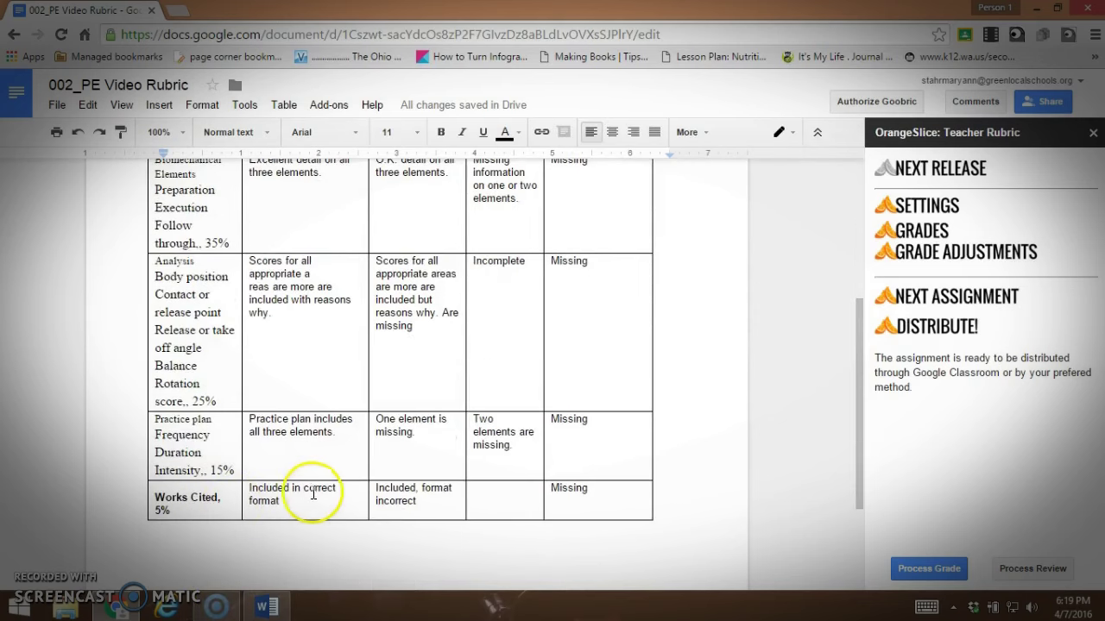